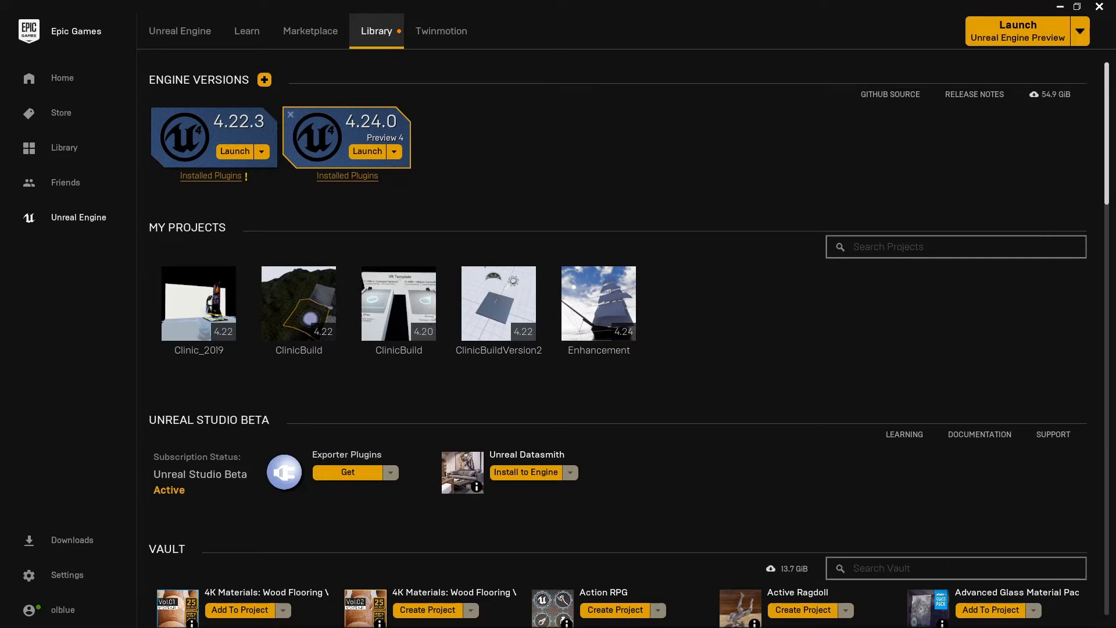
- Launch Unreal Engine 4.24.0 Preview 4 and choose the Third Person template in the Games category for a new project
click(367, 152)
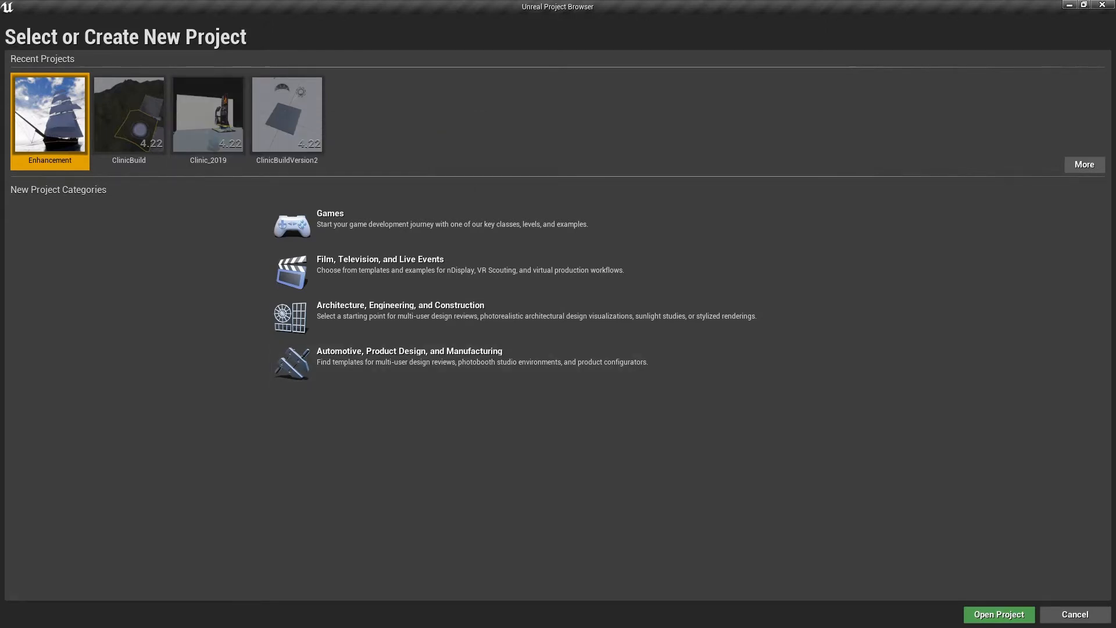
click(297, 224)
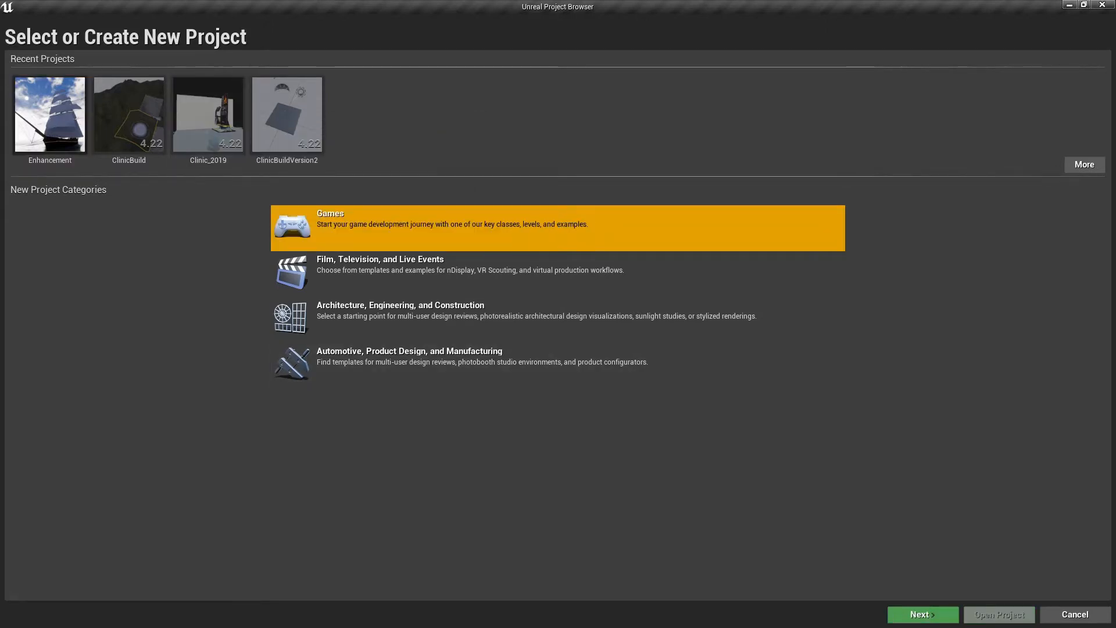
click(923, 615)
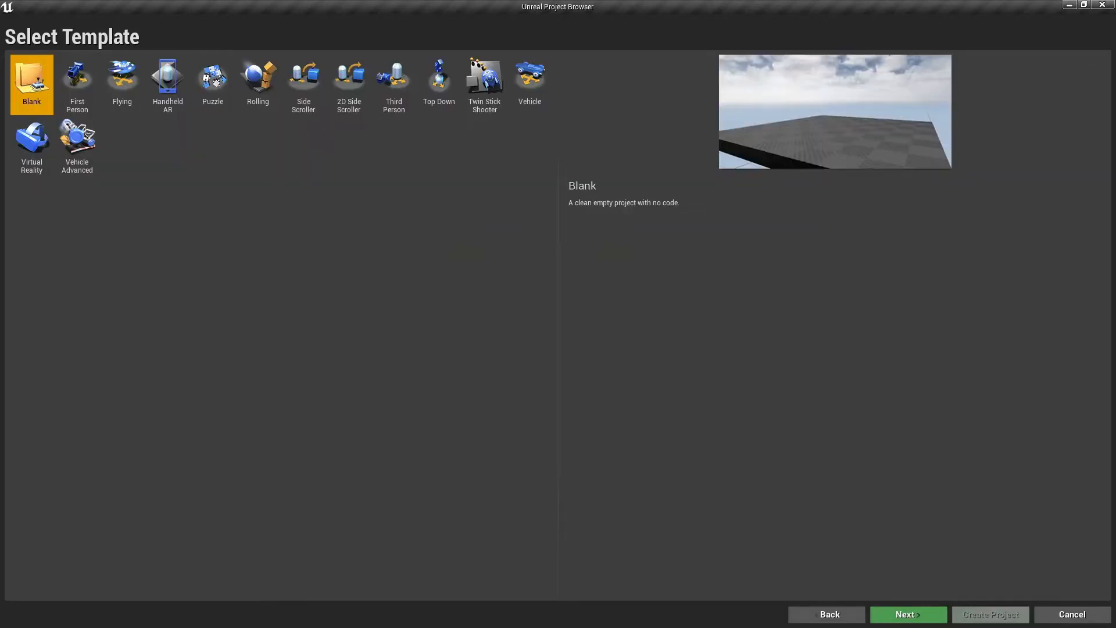
click(394, 85)
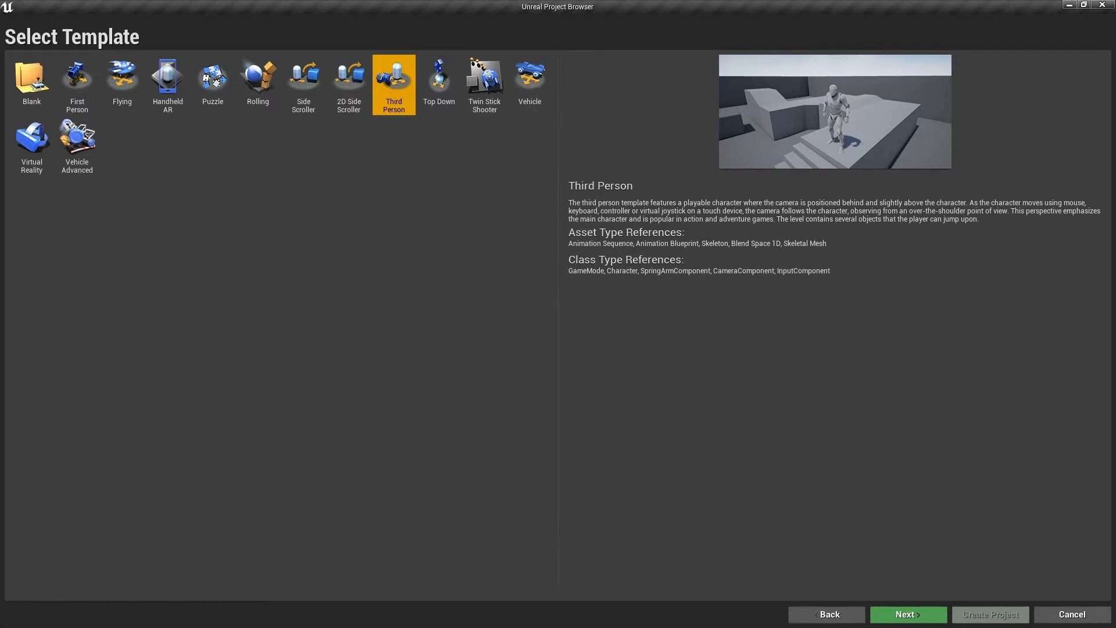
click(908, 615)
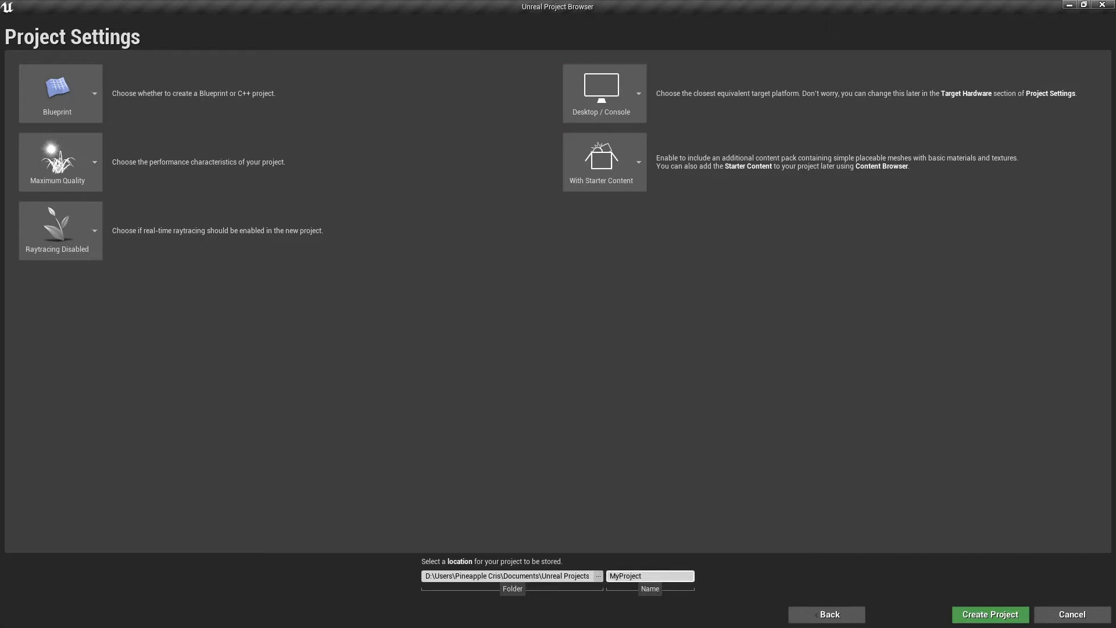
- Name the new project The_Lighthouse and create it with the default settings
double_click(626, 577)
text(TheLighthouse_)
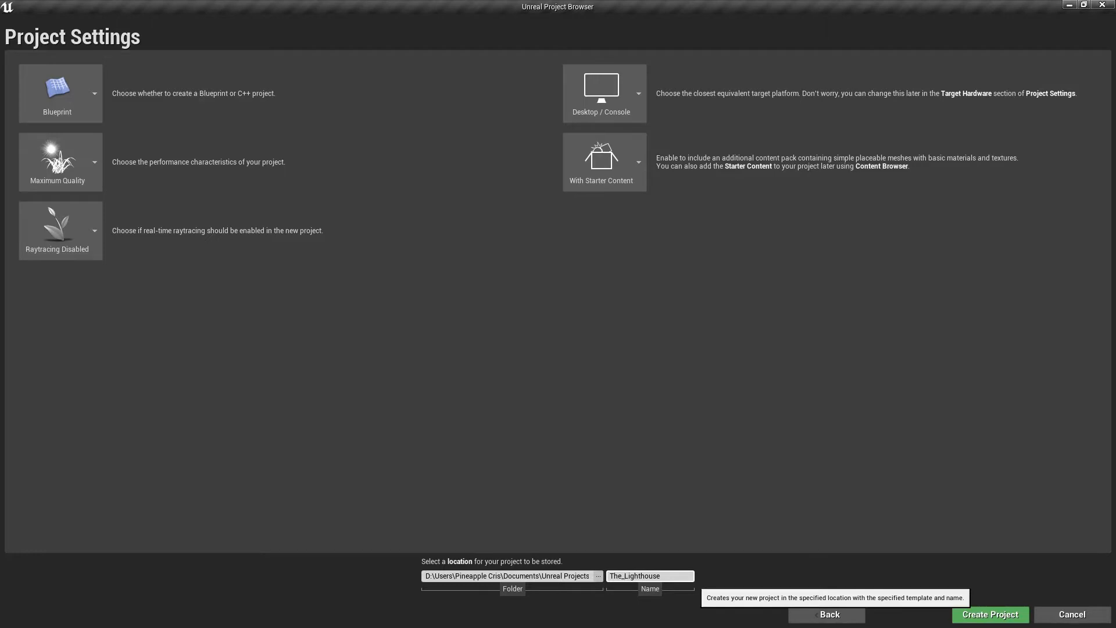
click(990, 614)
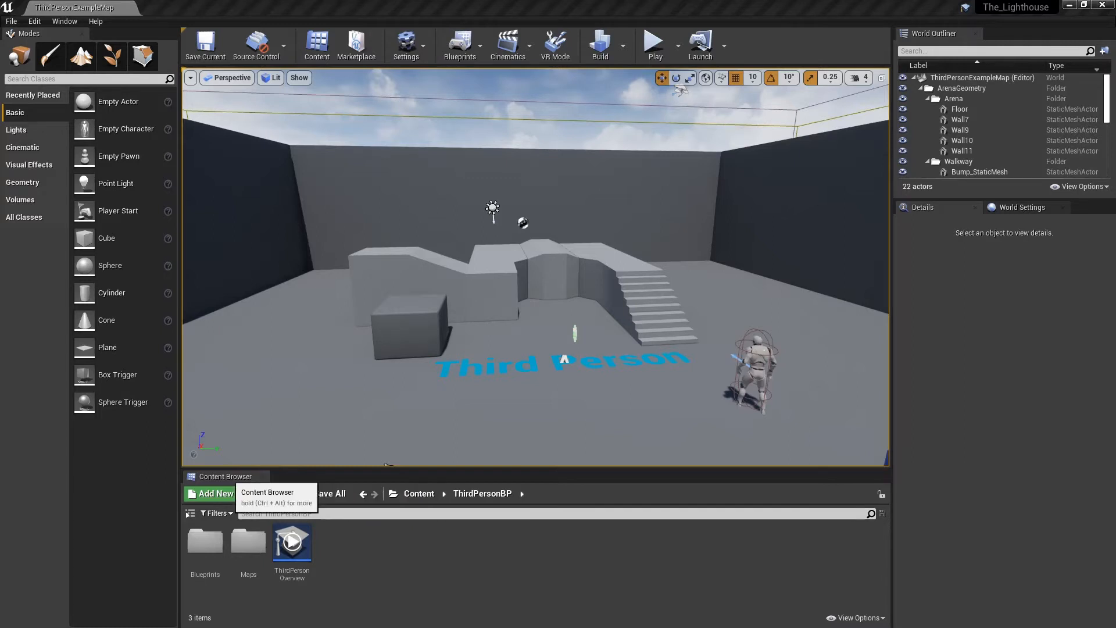
drag(225, 477, 402, 566)
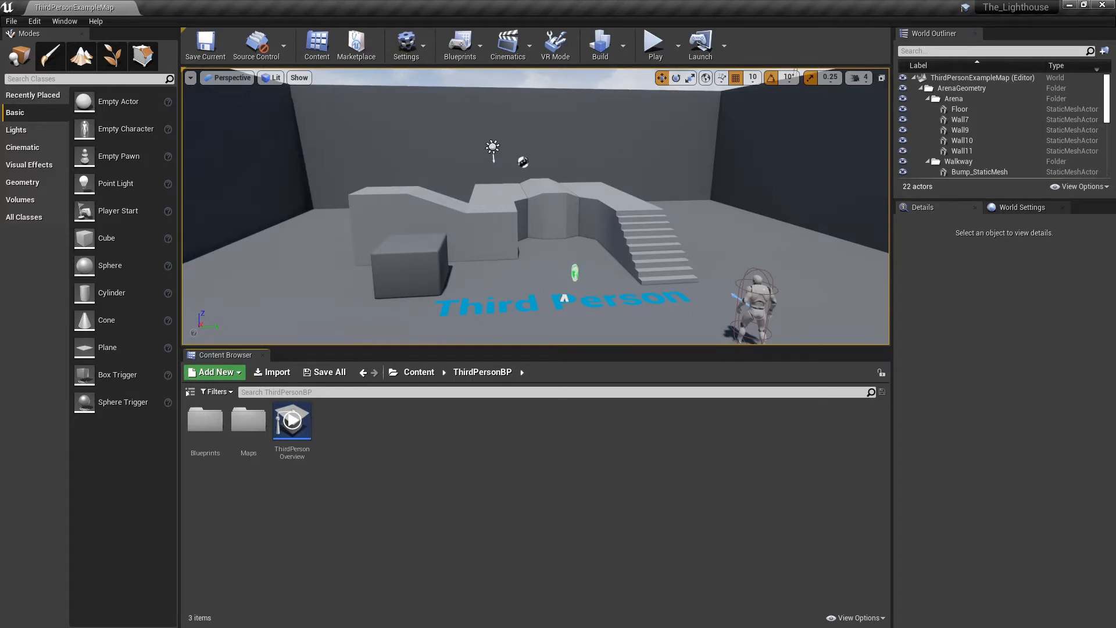
drag(390, 348, 389, 471)
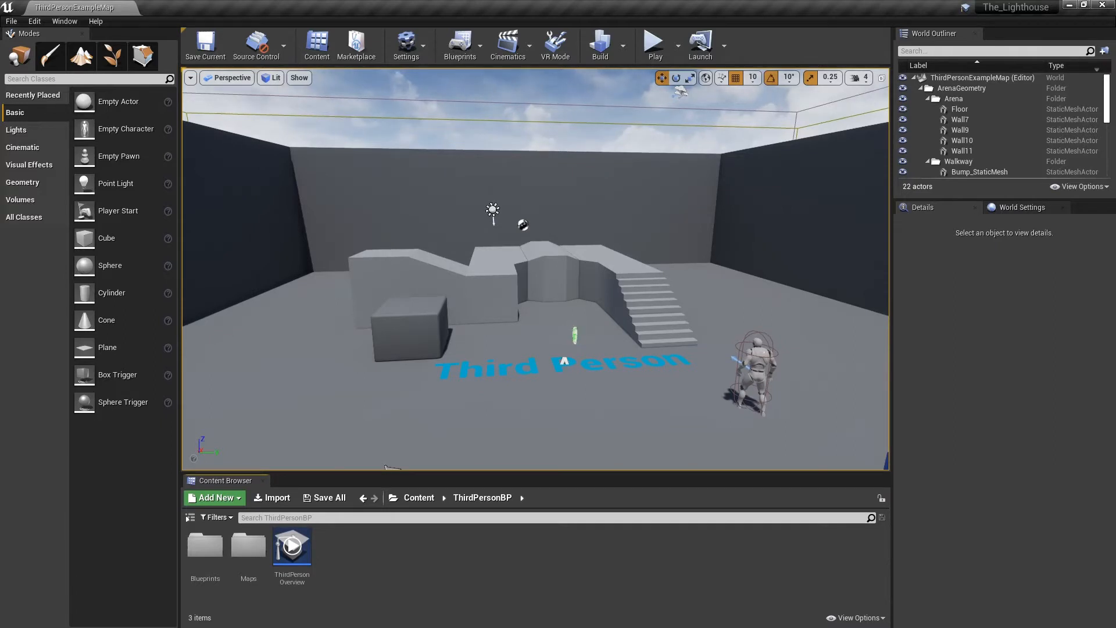
- Play-test the example level by running the character over the stairs and around the arena, and end the play session
click(654, 46)
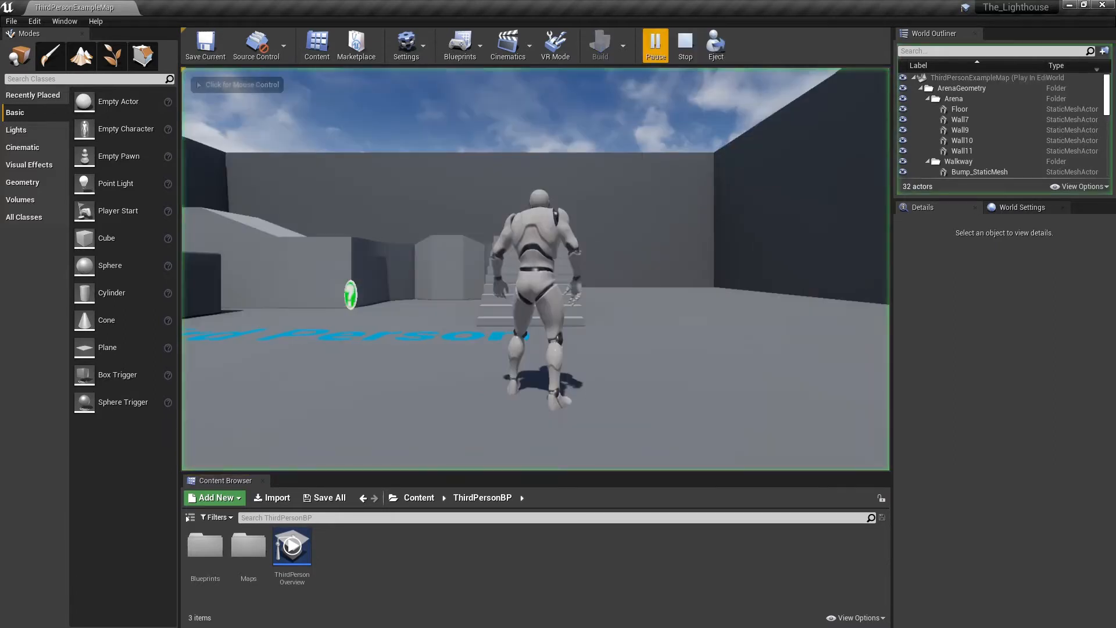
click(552, 244)
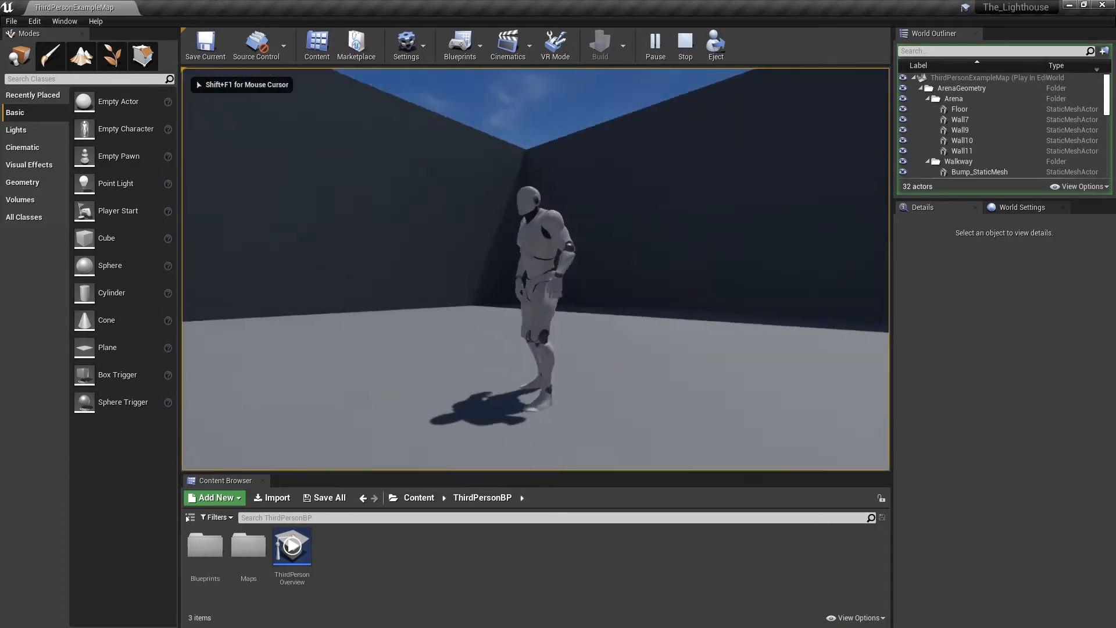
key(w)
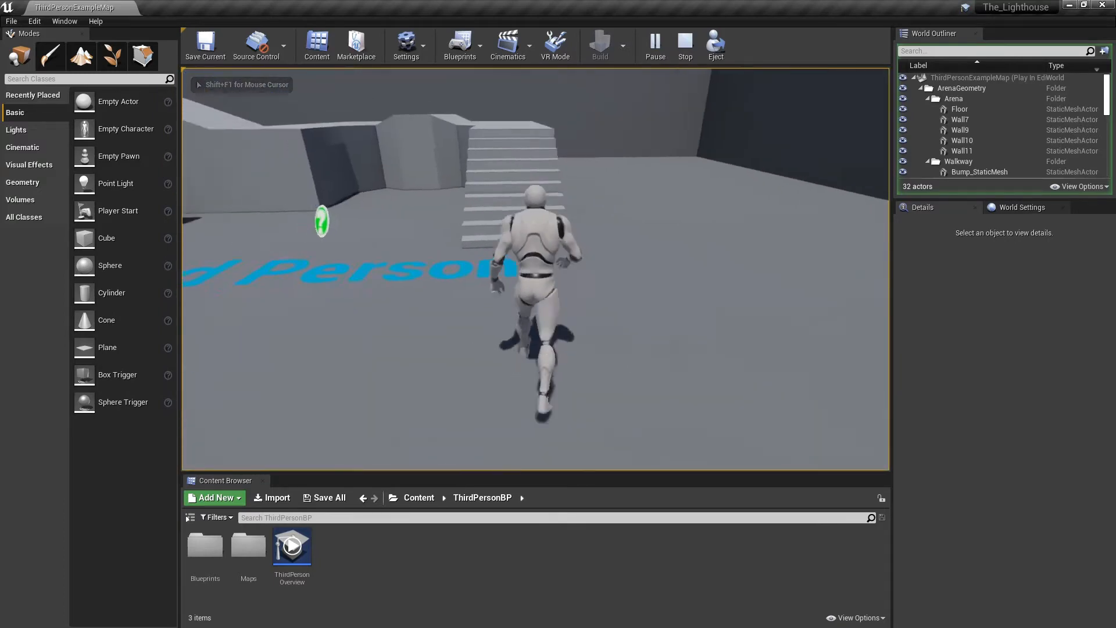
key(w)
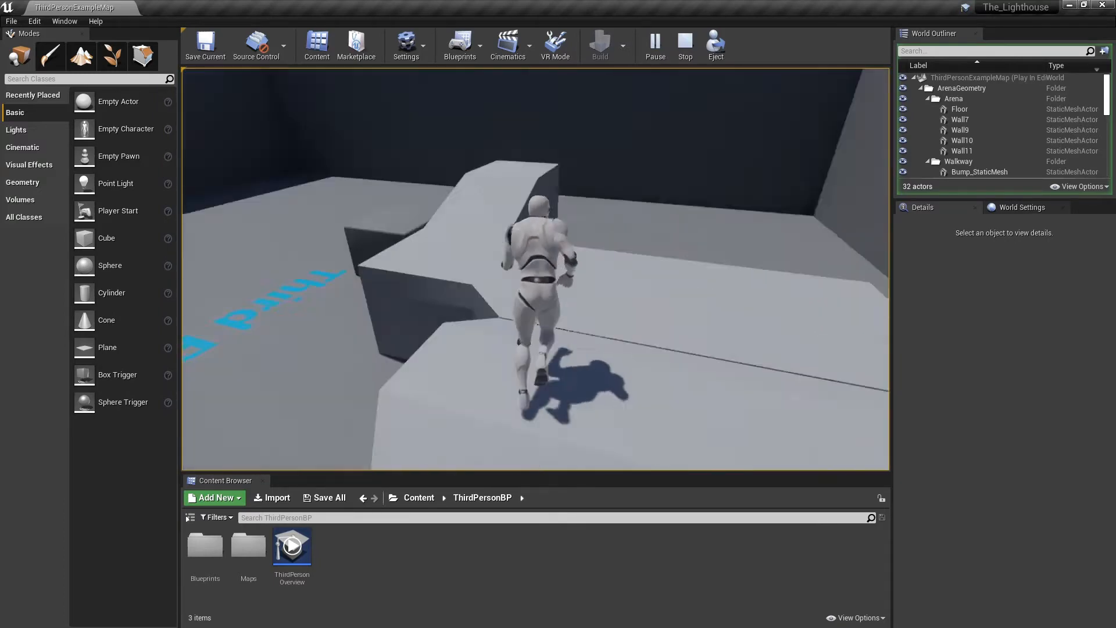
key(w)
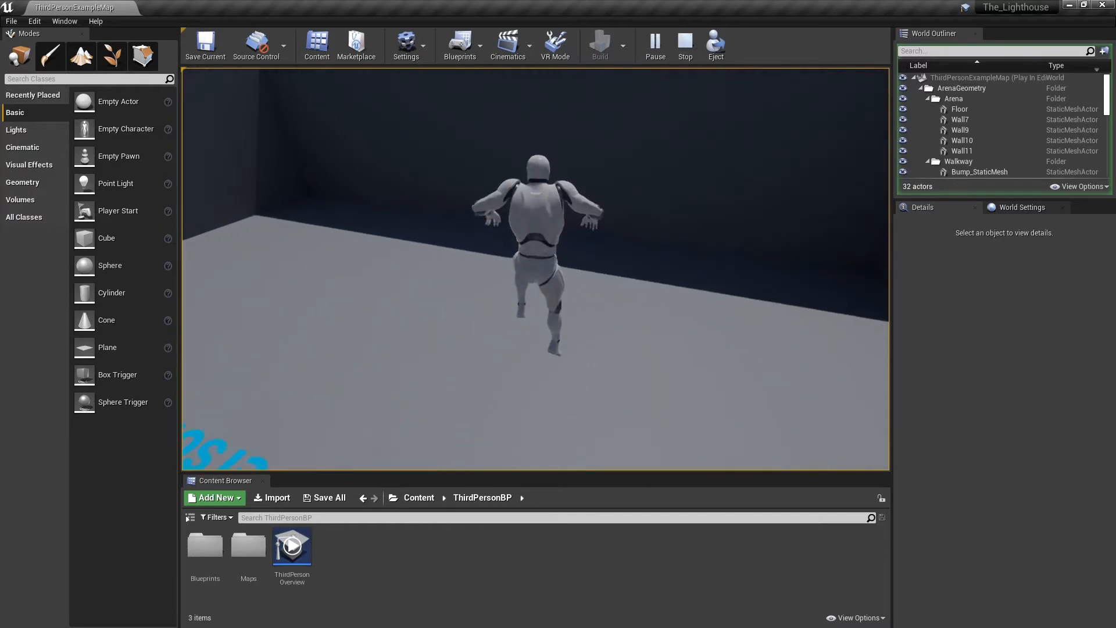
key(w)
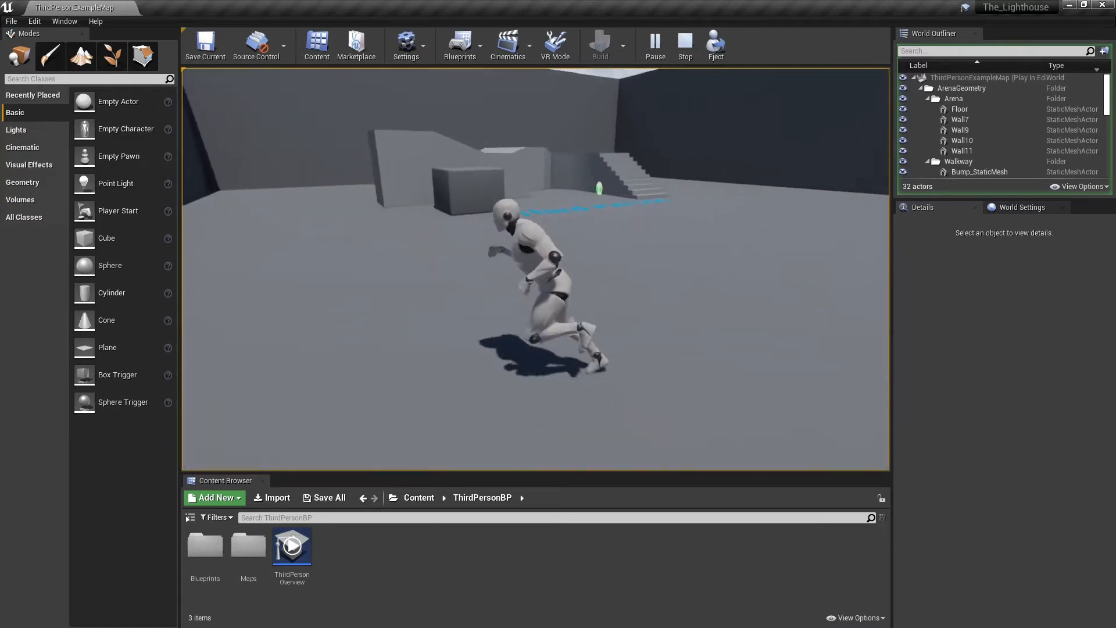
key(w)
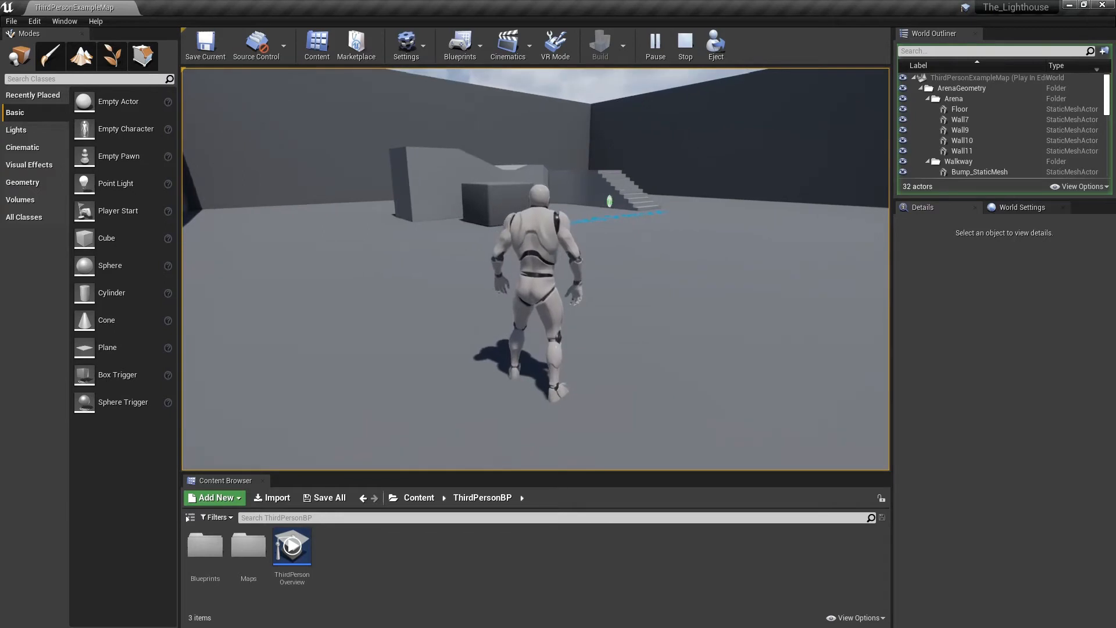
key(Escape)
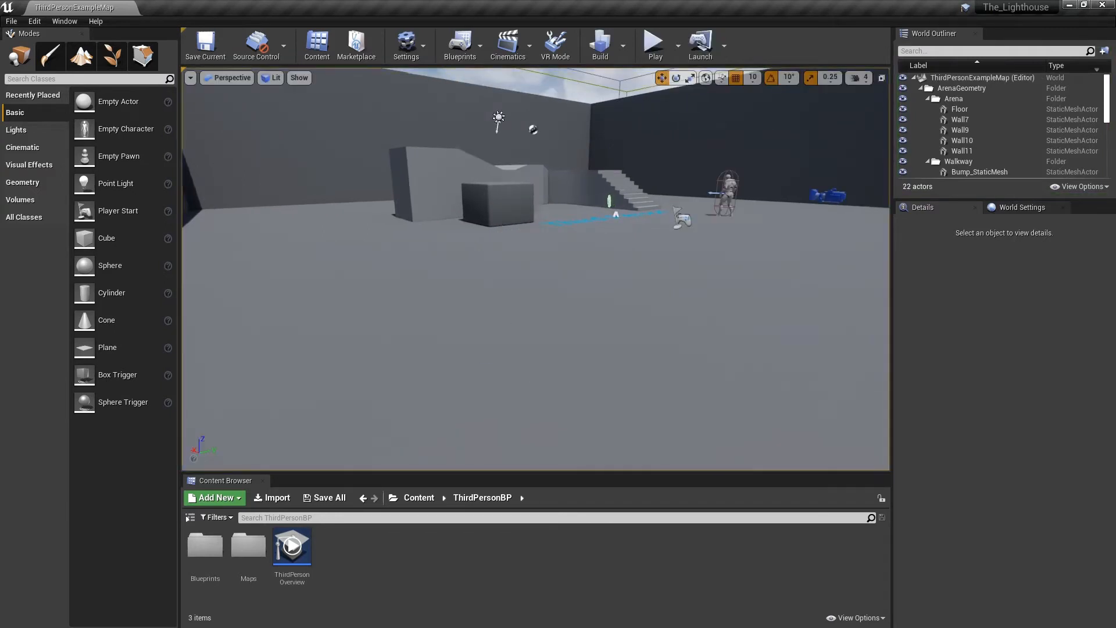
- Delete the cube, the green documentation marker and the Third Person floor text from the arena
right_drag(535, 268, 500, 297)
key(s)
key(w)
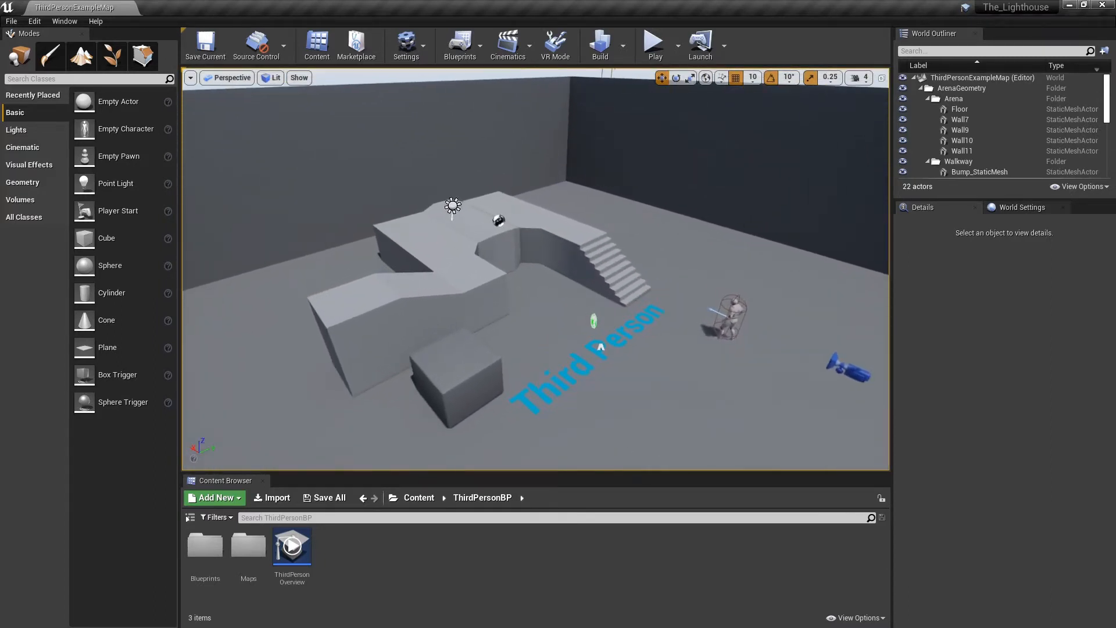
click(459, 372)
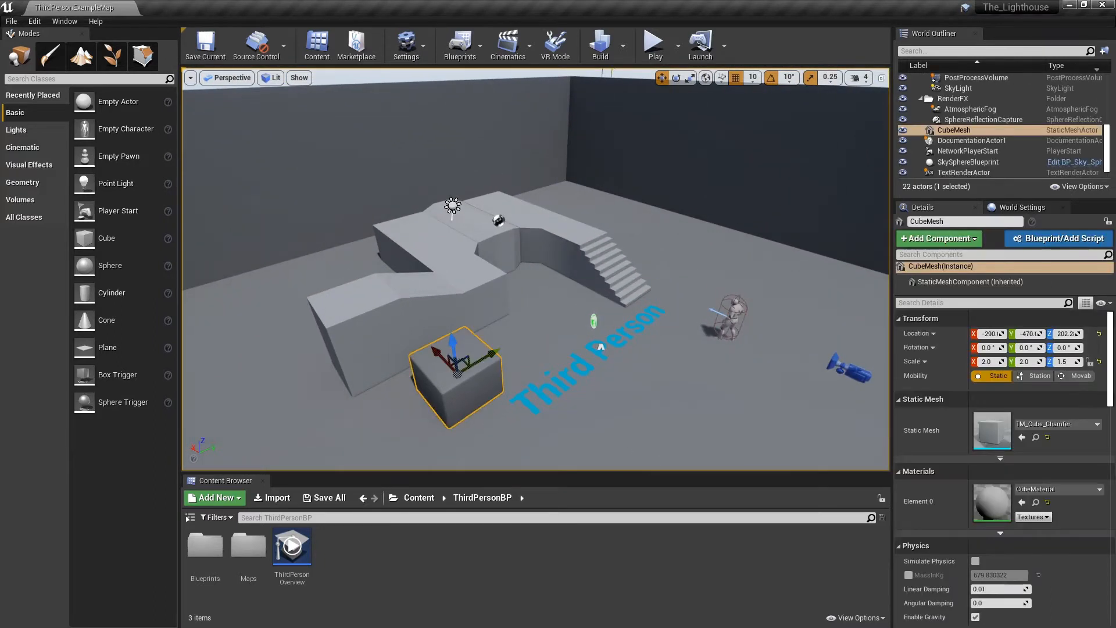
key(Delete)
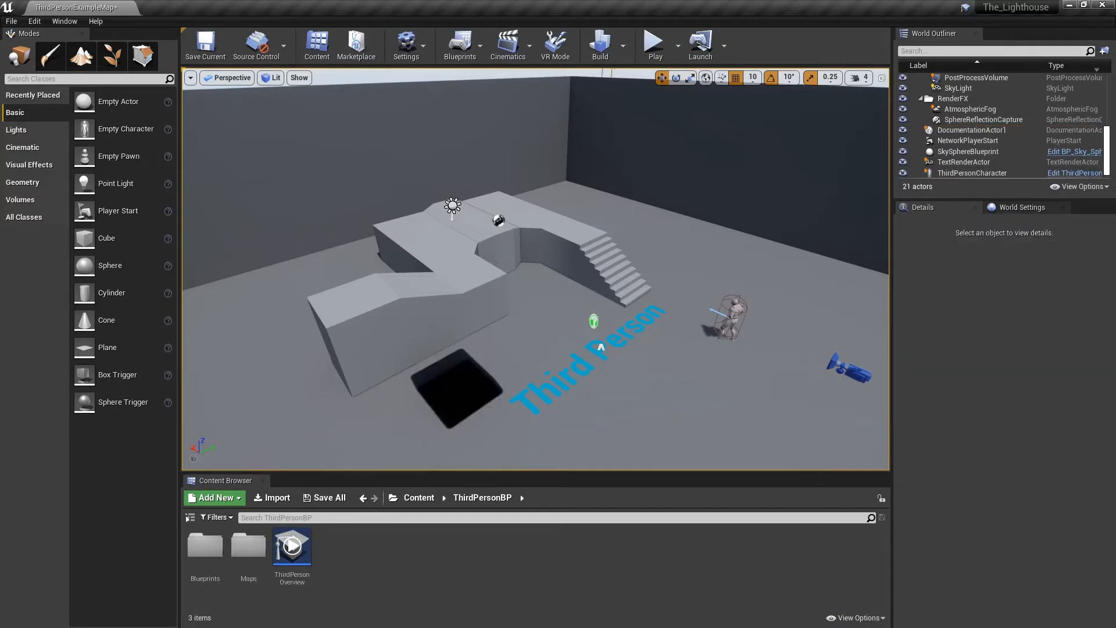
click(593, 321)
key(Delete)
click(601, 348)
key(Delete)
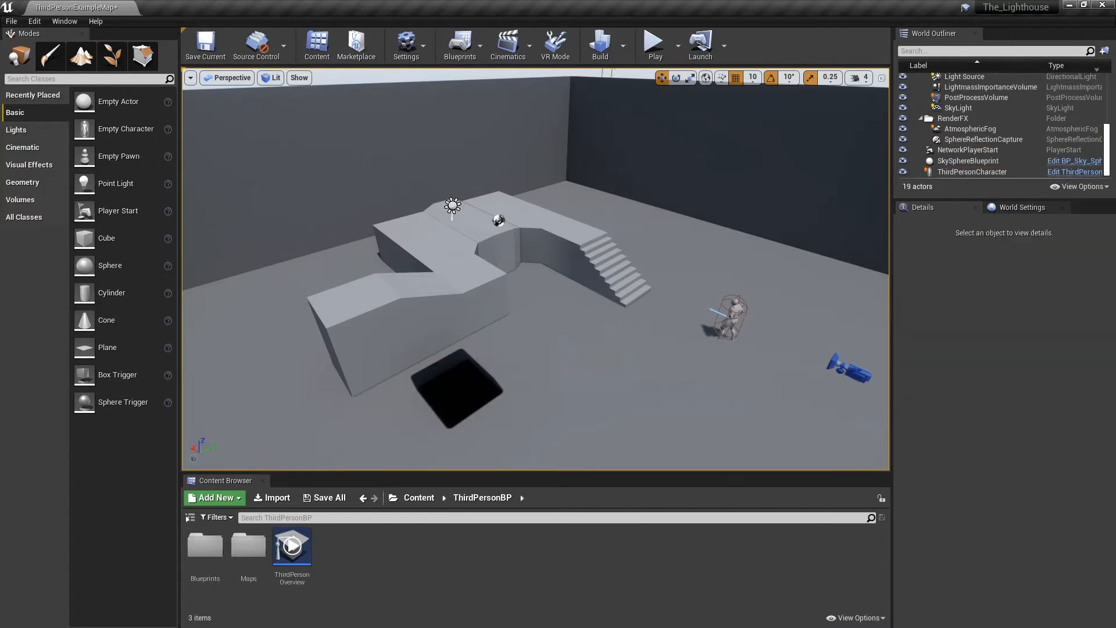
- Delete the front ramp, the left arm and the bump mesh of the walkway, keeping the right arm and stairs
click(416, 327)
key(Delete)
click(447, 262)
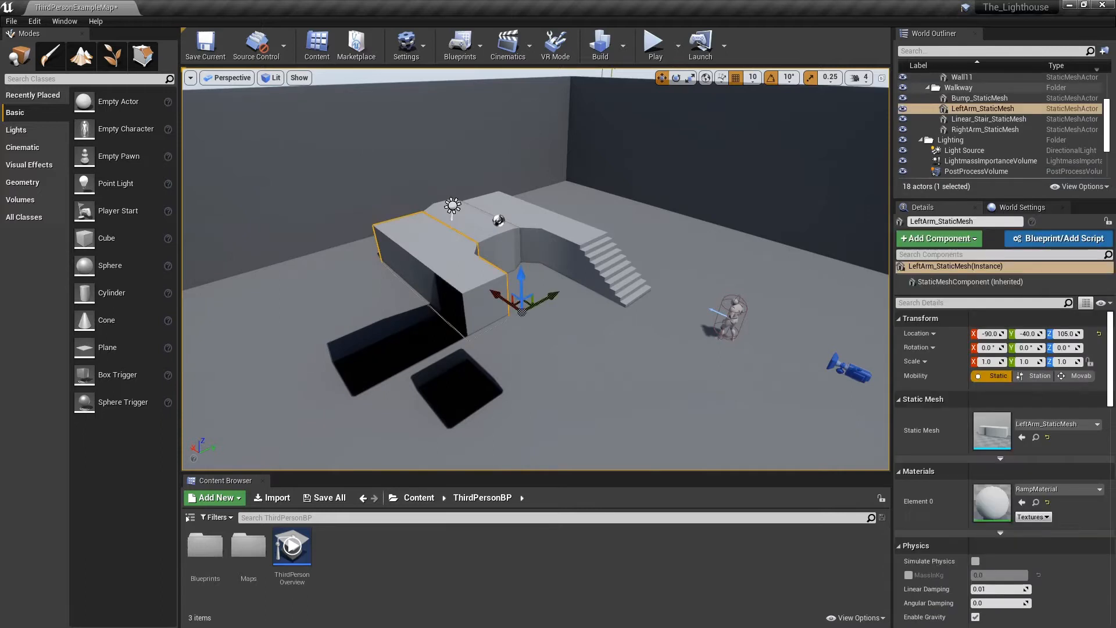
key(Delete)
click(460, 236)
key(Delete)
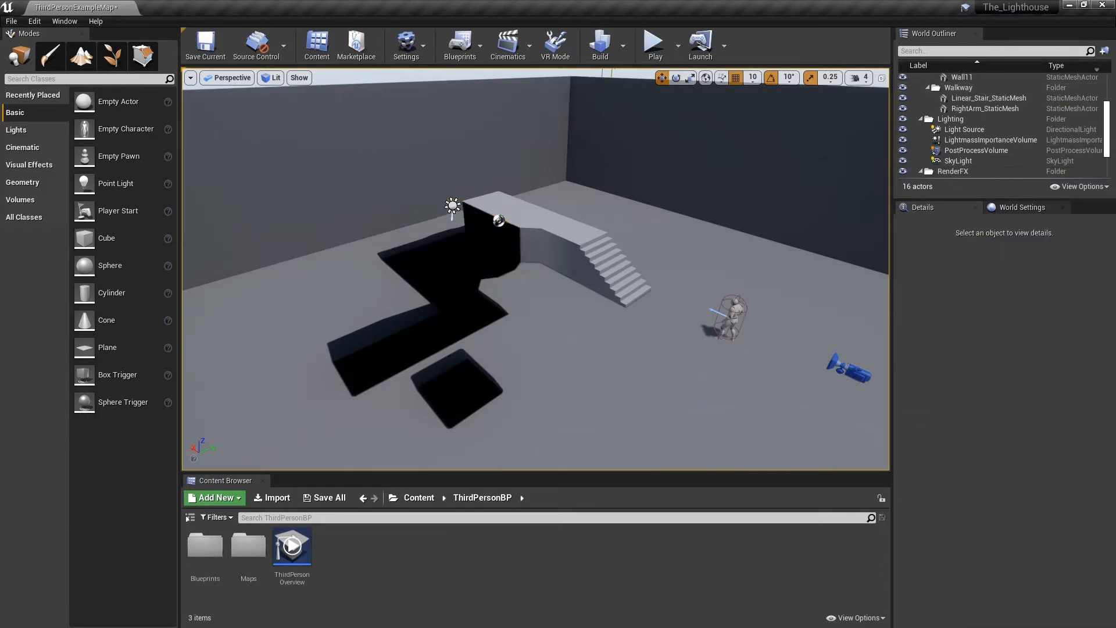
- Undo the deletion of the walkway's bump mesh and delete that mesh again
click(542, 224)
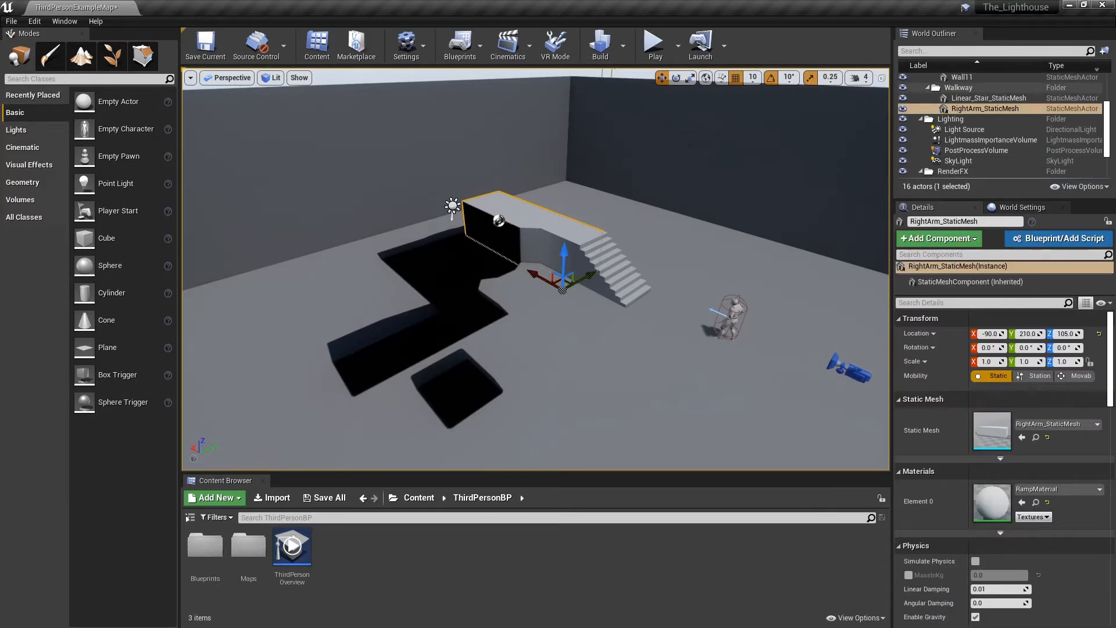
right_drag(542, 224, 573, 261)
key(a)
right_drag(535, 269, 490, 274)
key(ctrl+z)
key(ctrl+z)
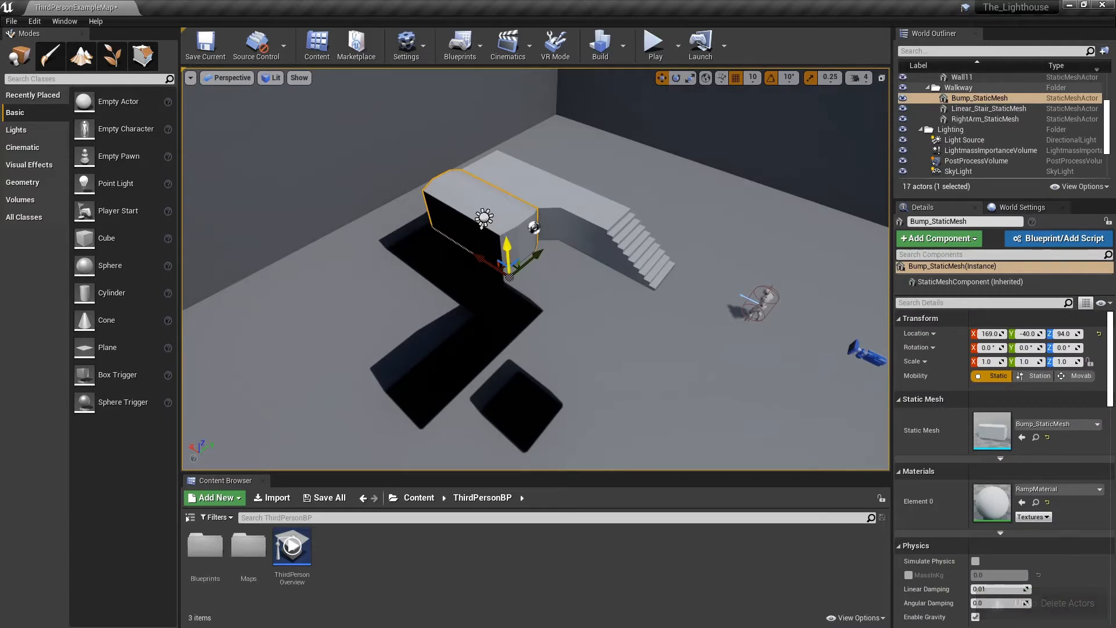
key(Delete)
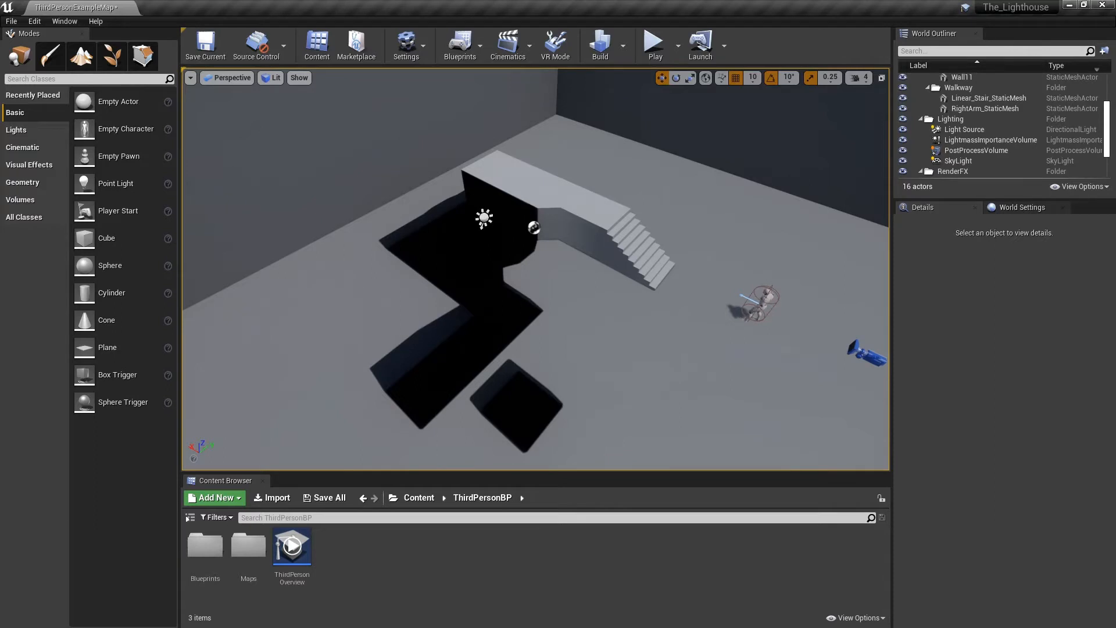
- Build the level to recompute its lighting without the deleted geometry
right_drag(535, 269, 512, 290)
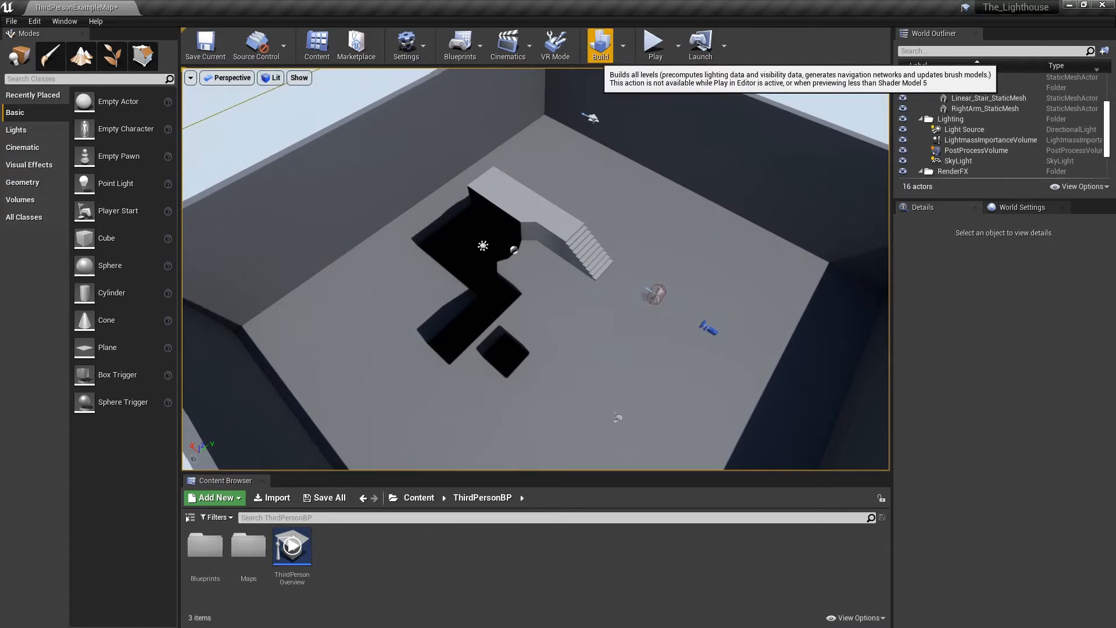
click(600, 46)
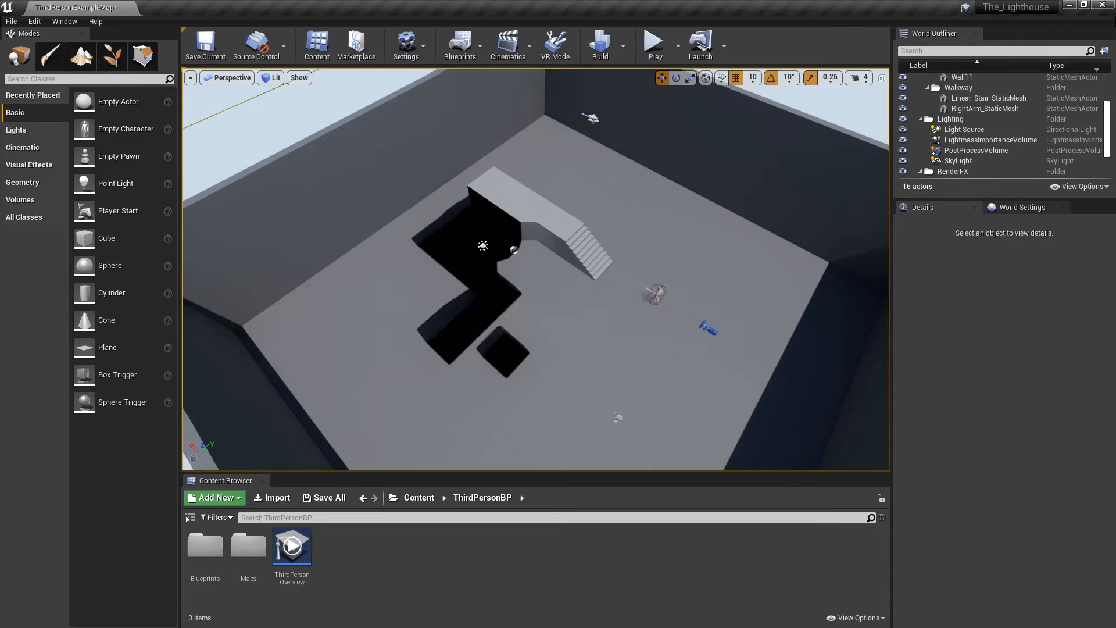
- Move the right arm of the walkway and its stairs together across the floor to beside the nearby arena wall
right_drag(535, 269, 631, 241)
click(505, 306)
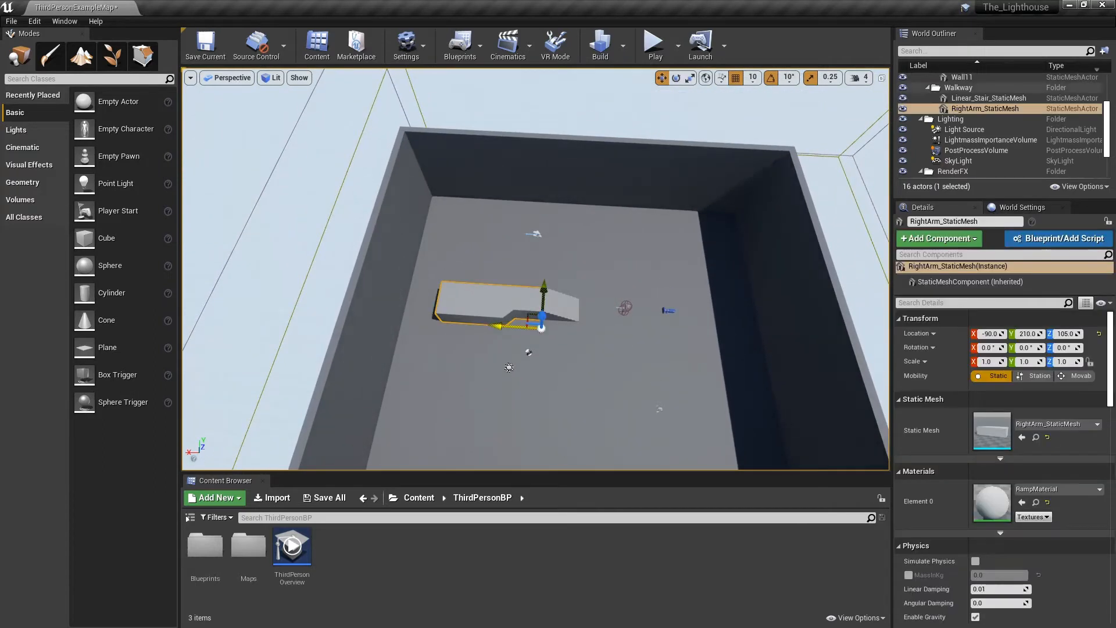
ctrl+click(566, 310)
right_drag(566, 309, 648, 312)
click(486, 341)
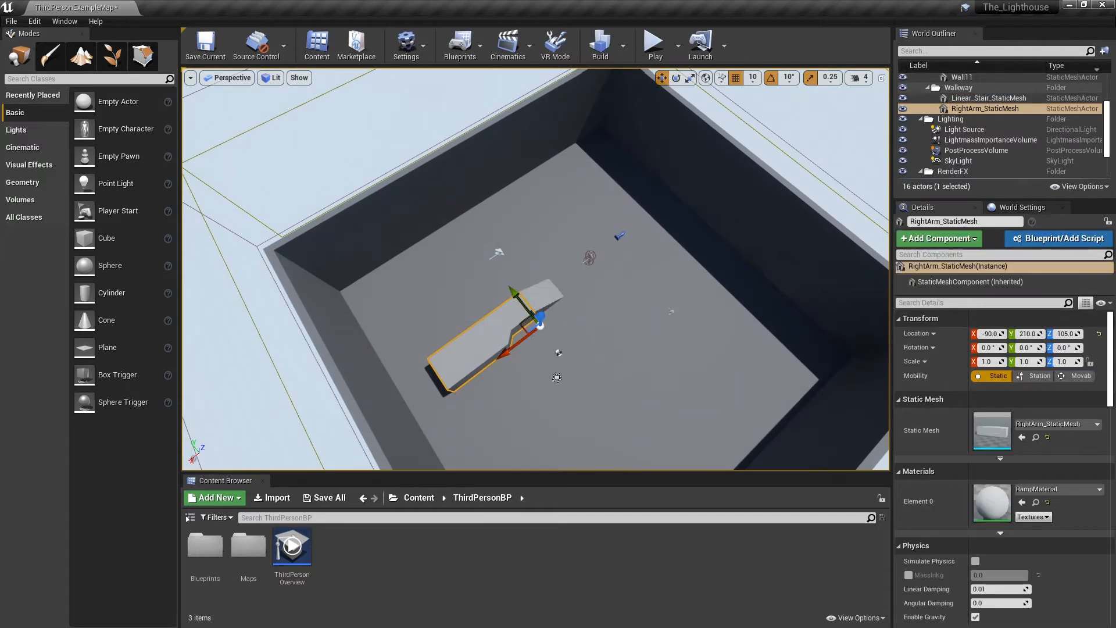
ctrl+click(546, 295)
drag(549, 296, 548, 189)
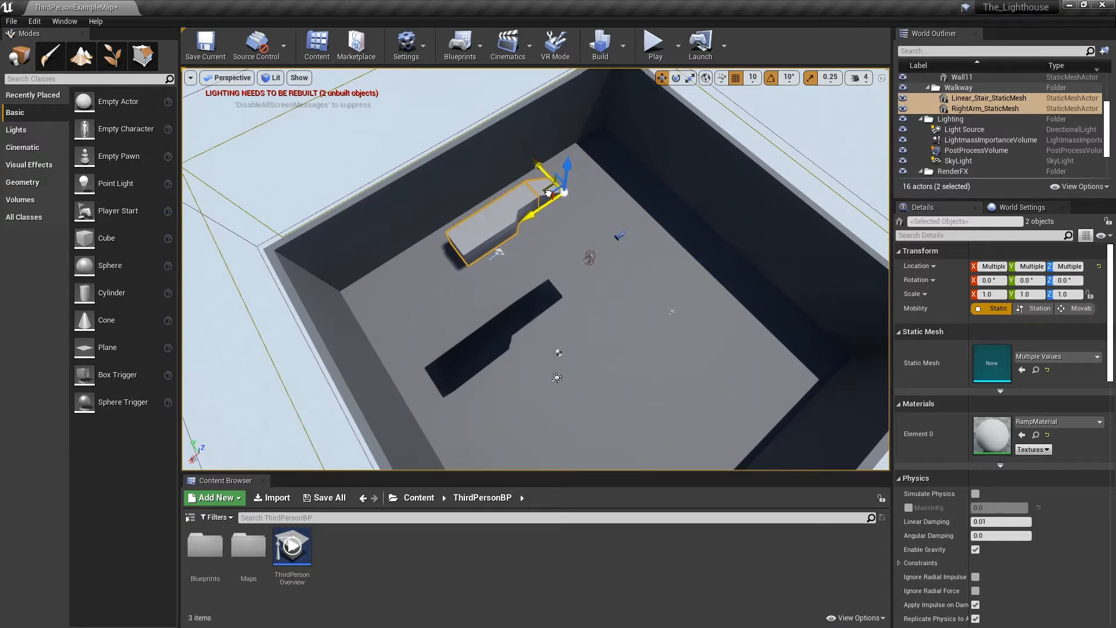
- Place a basic Cylinder near the middle of the arena floor
right_drag(548, 187, 320, 217)
key(s)
key(w)
key(s)
key(a)
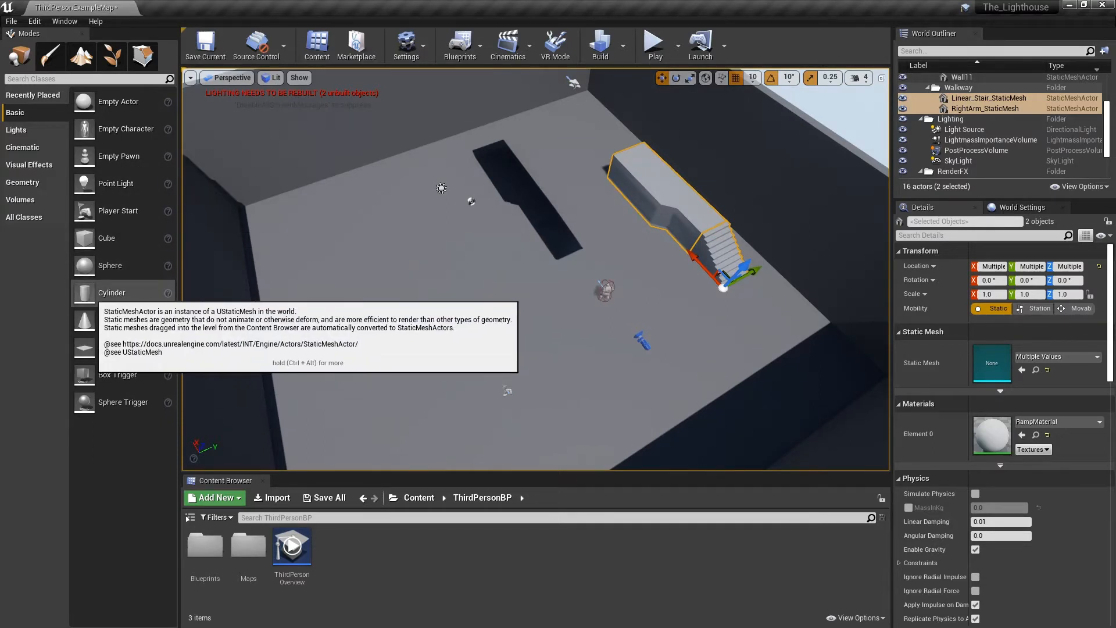
drag(87, 293, 508, 280)
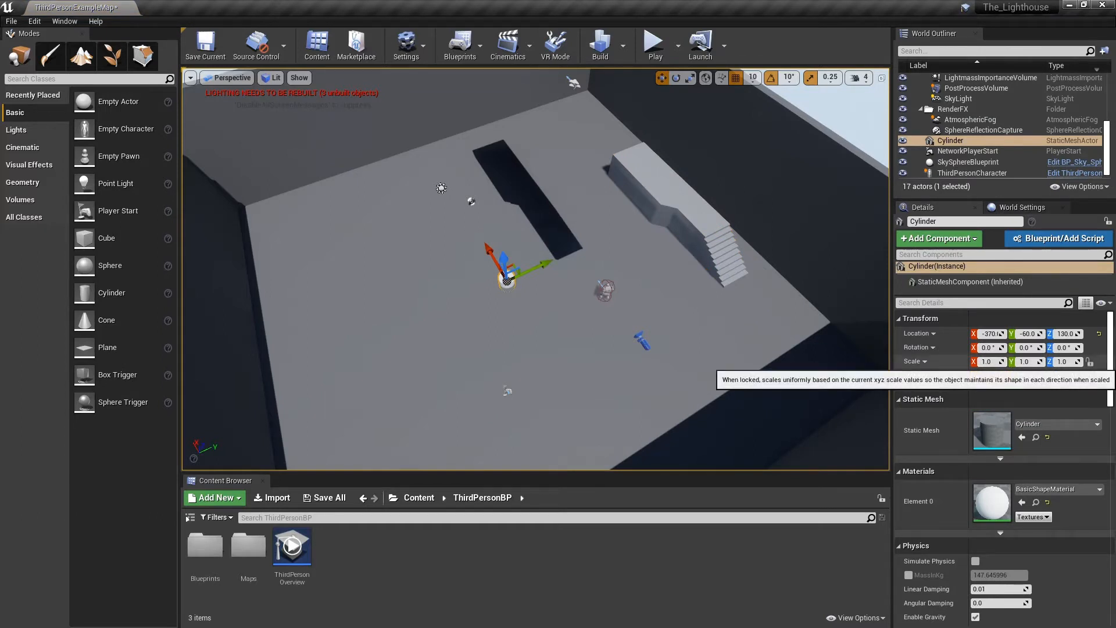
- Set the cylinder's X and Y scale to 25
click(987, 362)
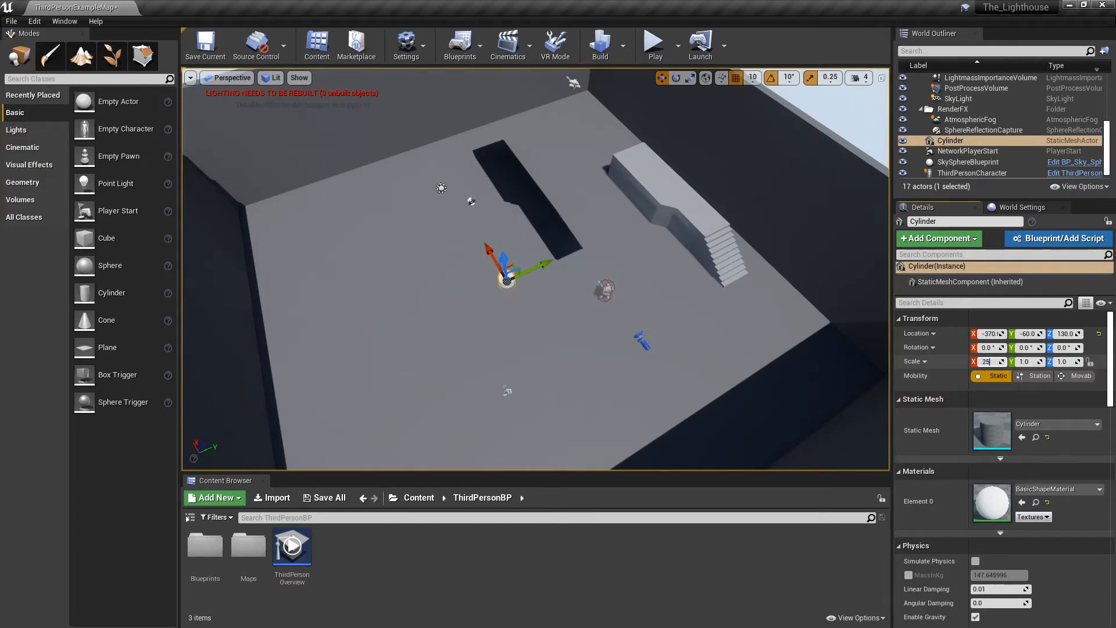
text(25)
key(Tab)
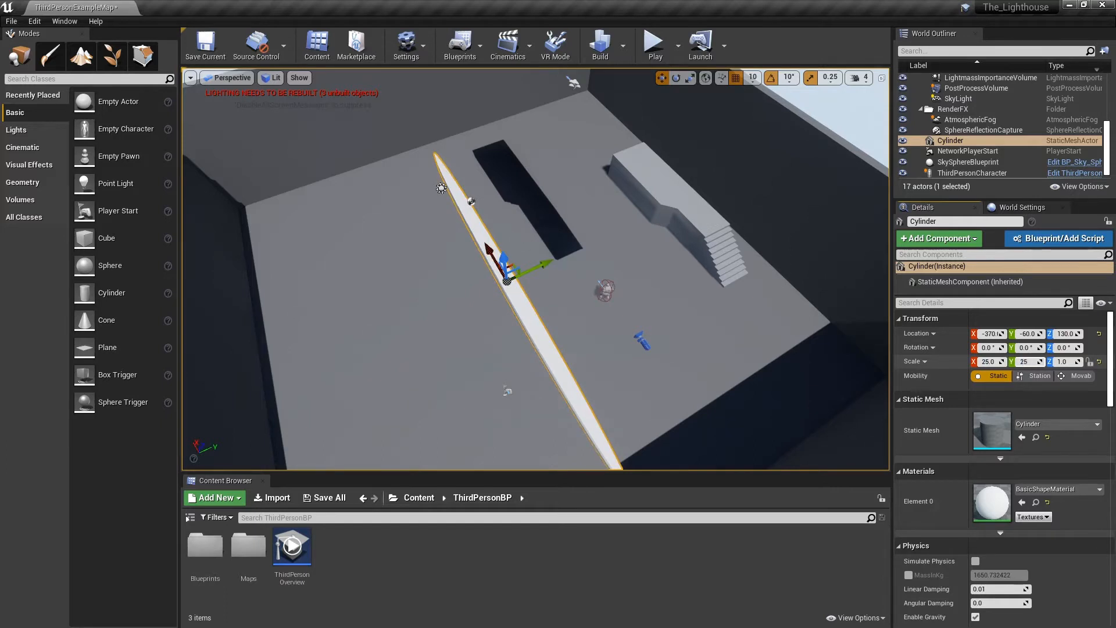
text(25)
key(Tab)
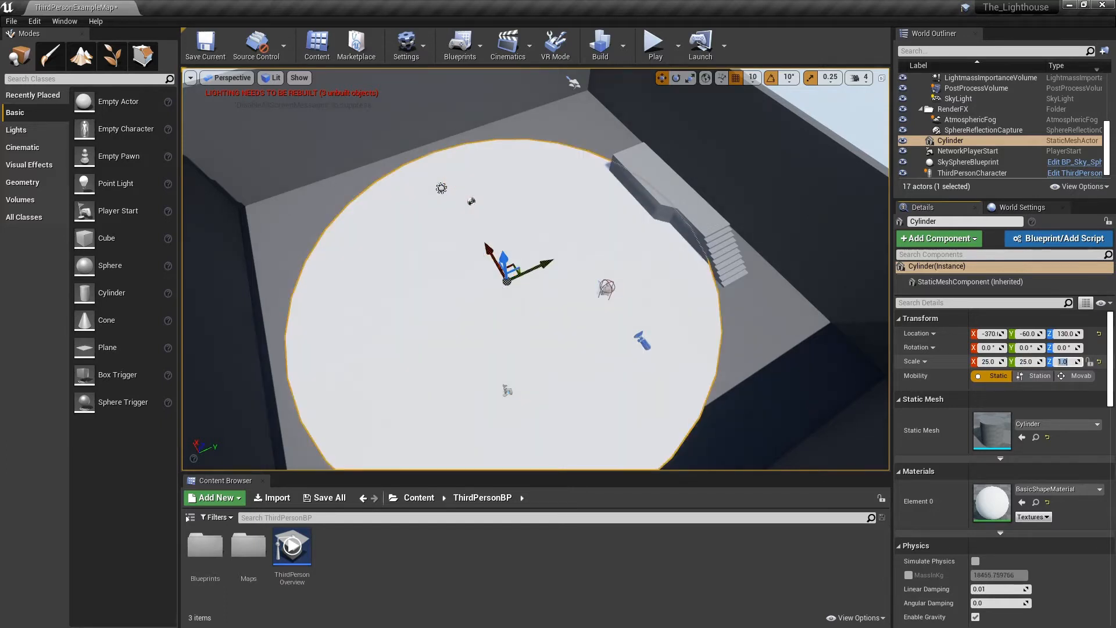
- Reduce the cylinder's X and Y scale to 22
key(shift+Tab)
key(shift+Tab)
text(22)
key(Tab)
text(22)
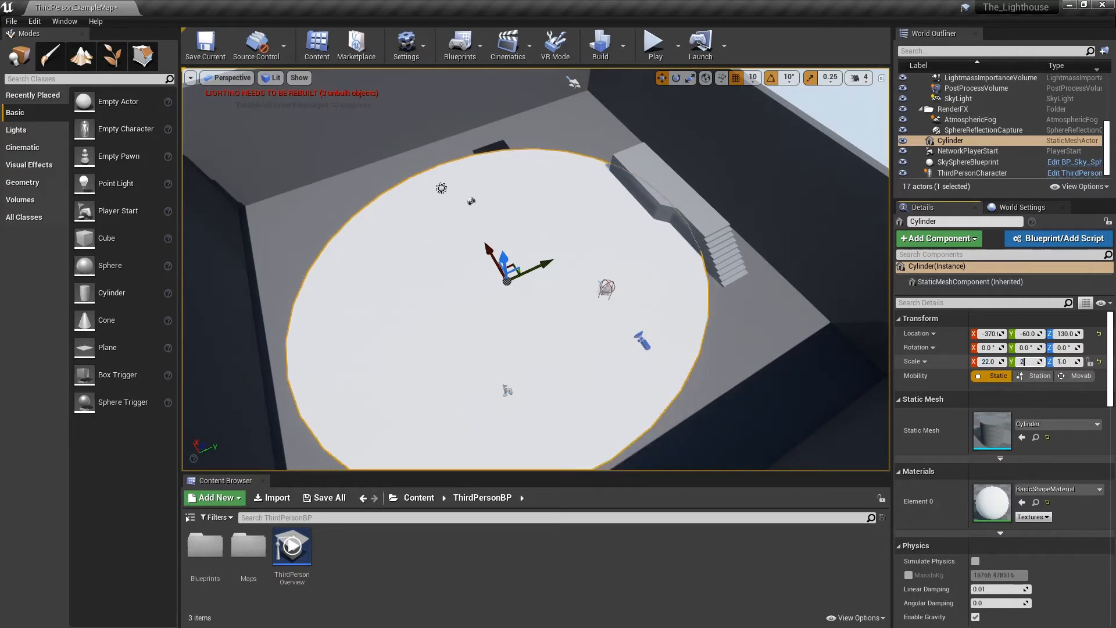
key(Tab)
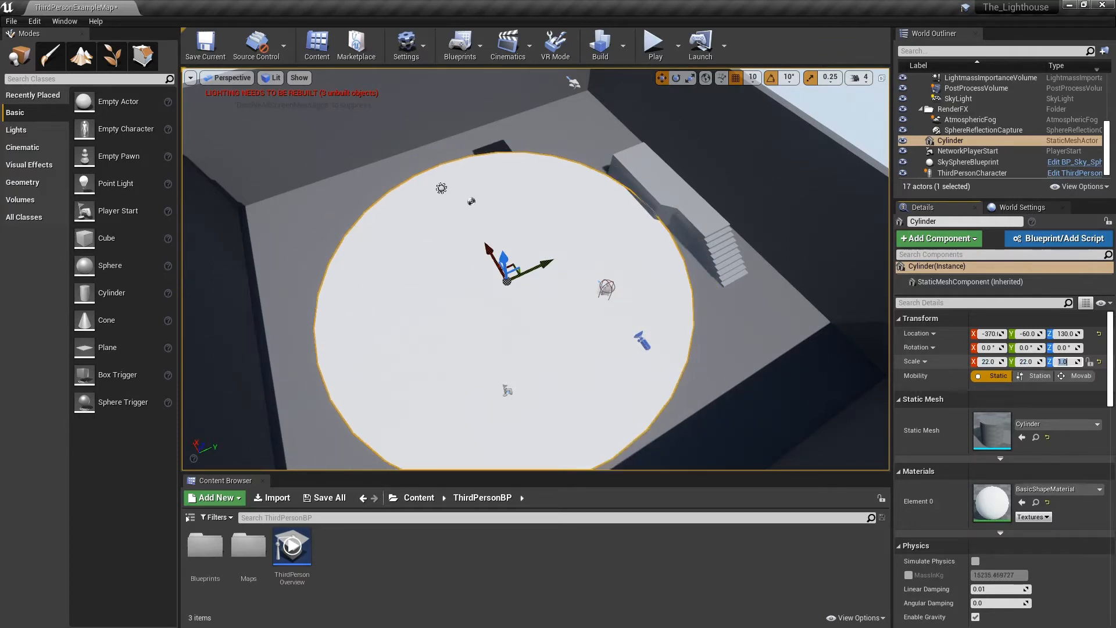
- Set the cylinder's X and Y scale to 20 and its Z scale to 5
key(shift+Tab)
key(shift+Tab)
text(20)
key(Tab)
text(20)
key(Tab)
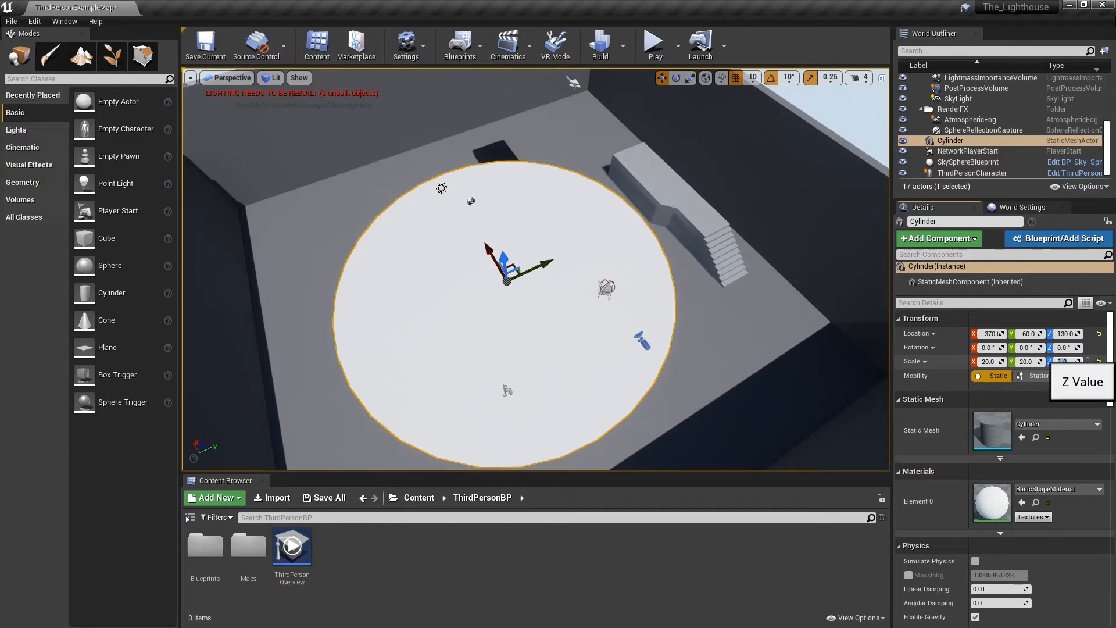
text(5)
key(Return)
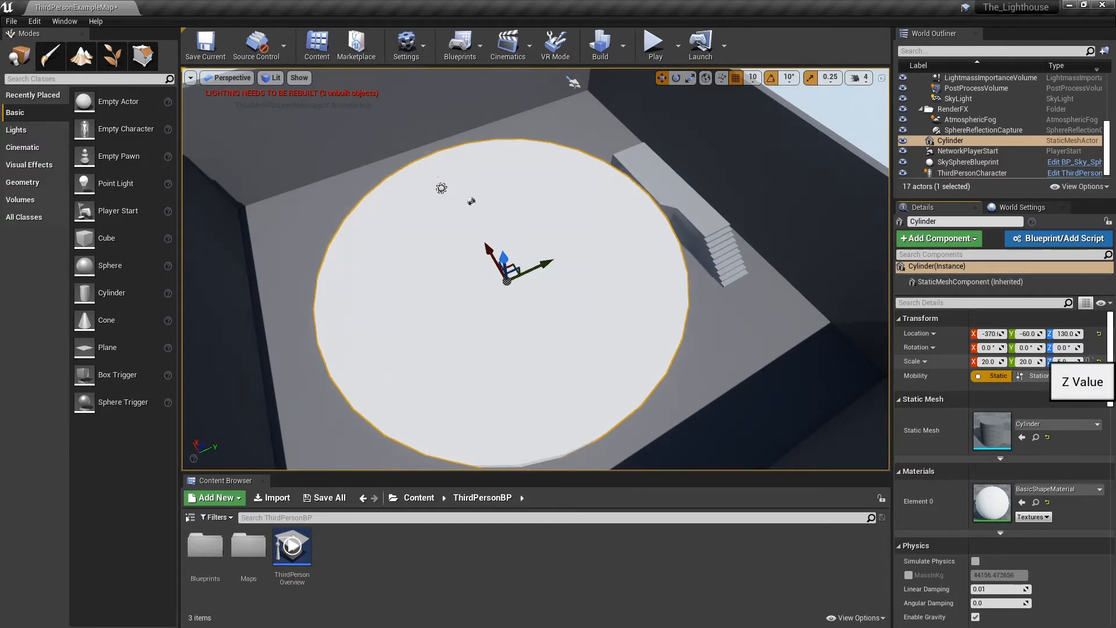
- Lower the cylinder to Z 100 and set its Z scale to 2.5
right_drag(535, 279, 471, 212)
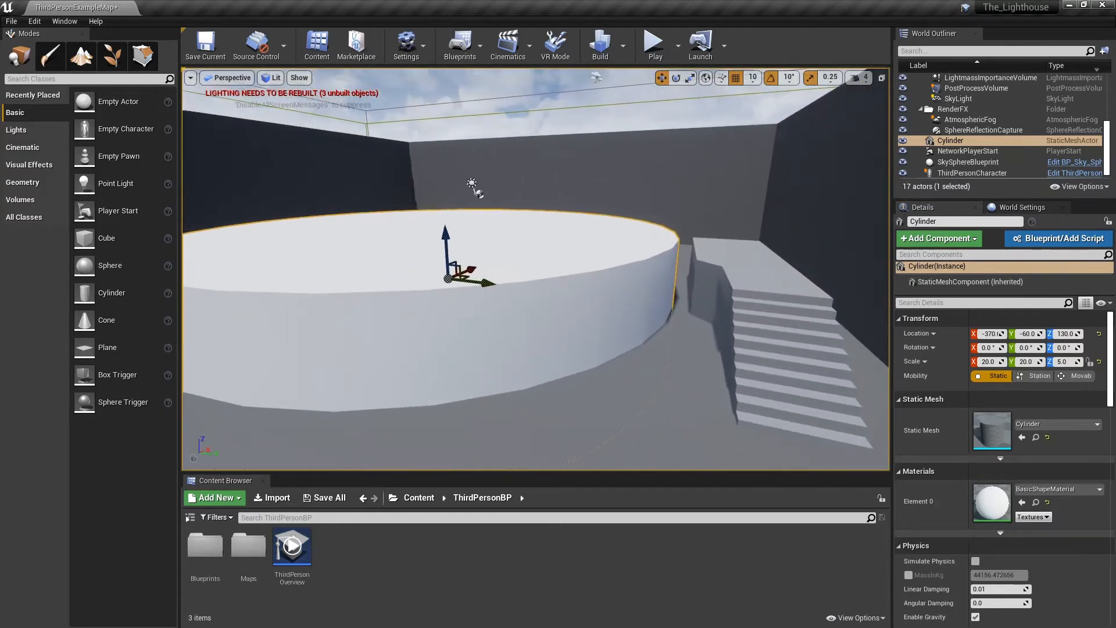
drag(446, 239, 446, 245)
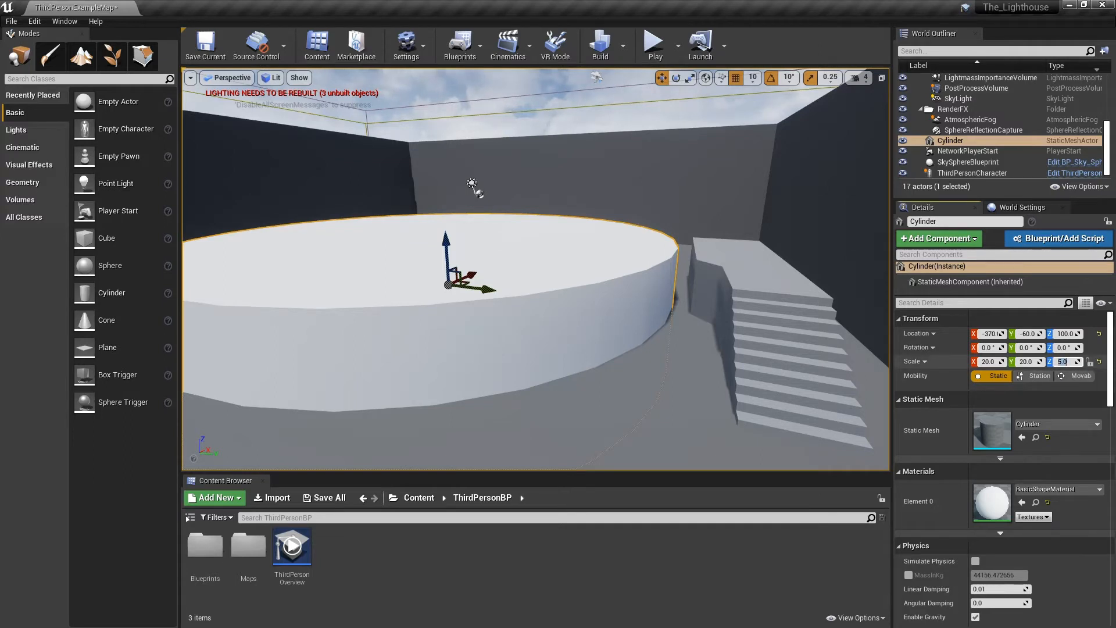
text(2.5)
key(Return)
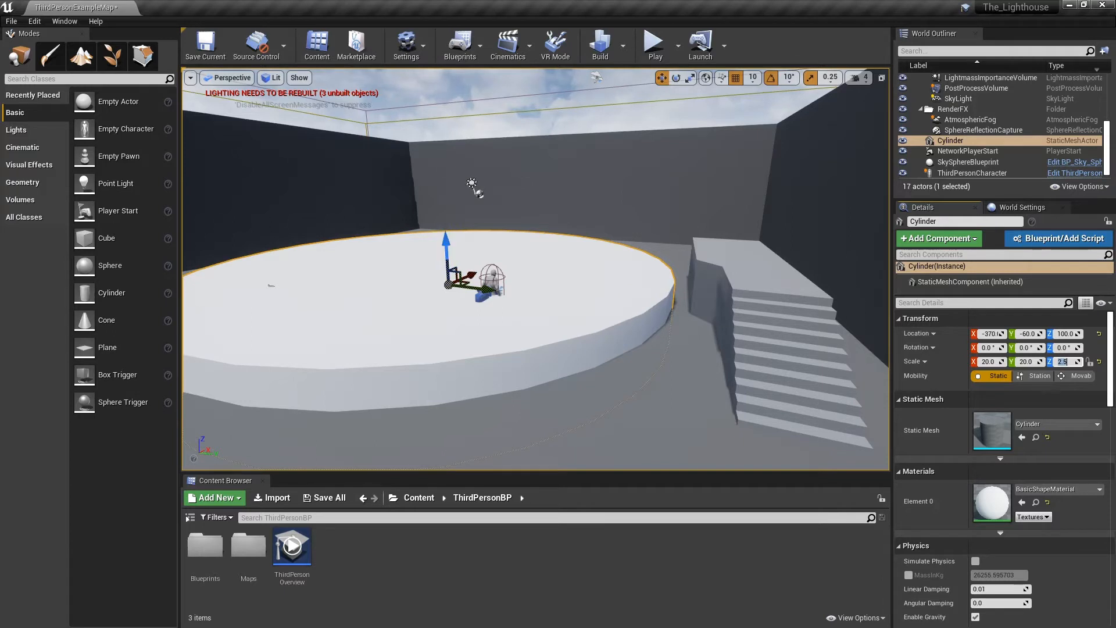
- Move the third-person character off the cylinder to the open floor near the stairs, at about X -1260, Y 970
click(493, 282)
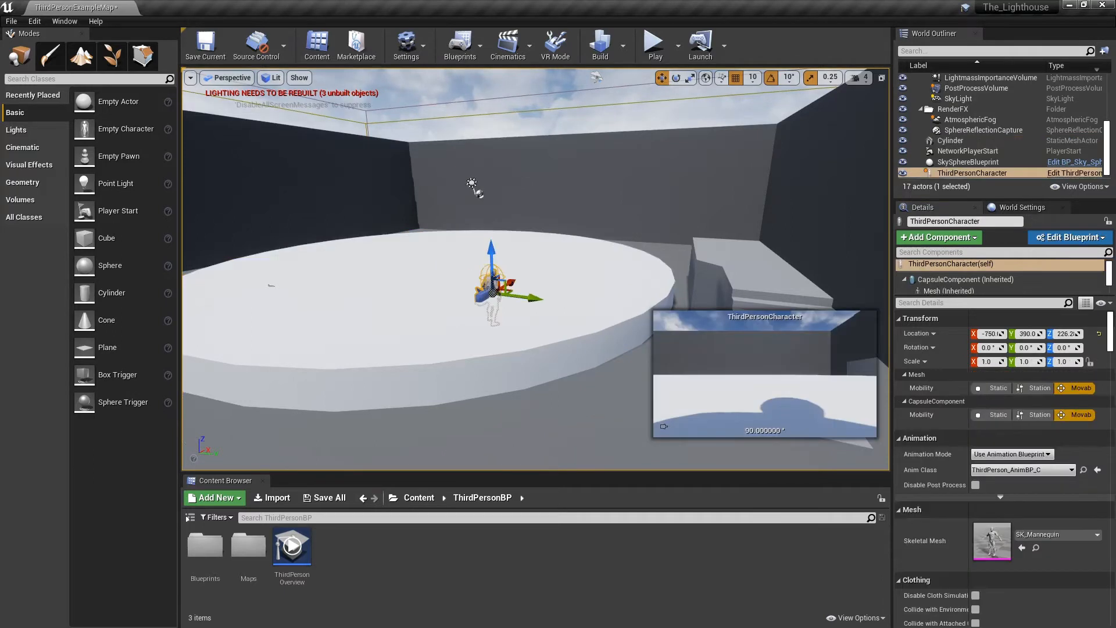
right_drag(493, 282, 503, 336)
key(e)
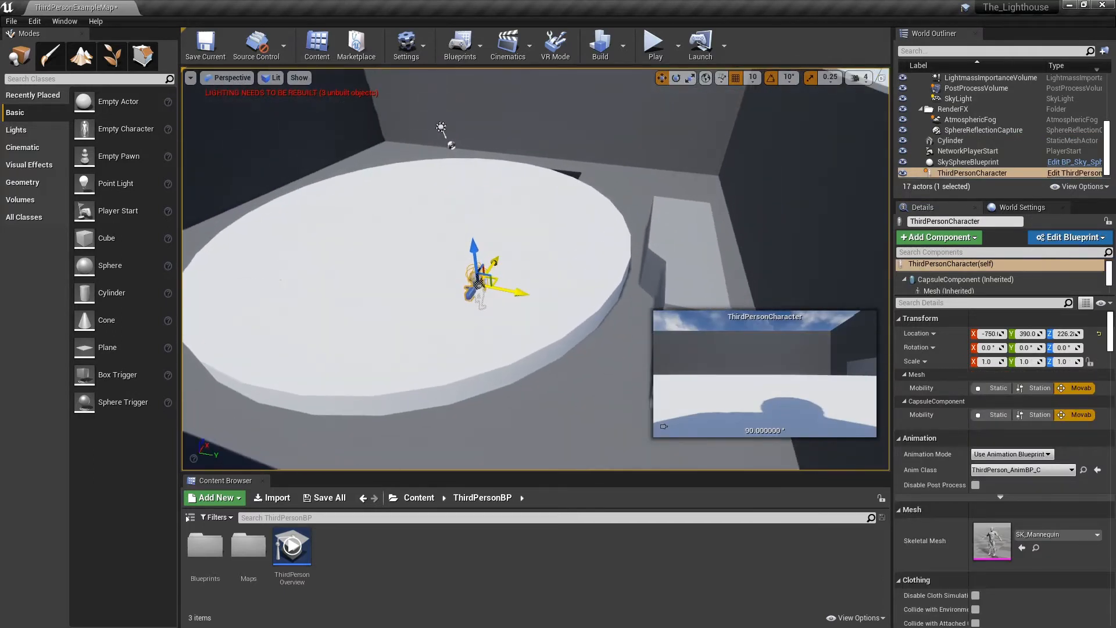
drag(494, 282, 629, 446)
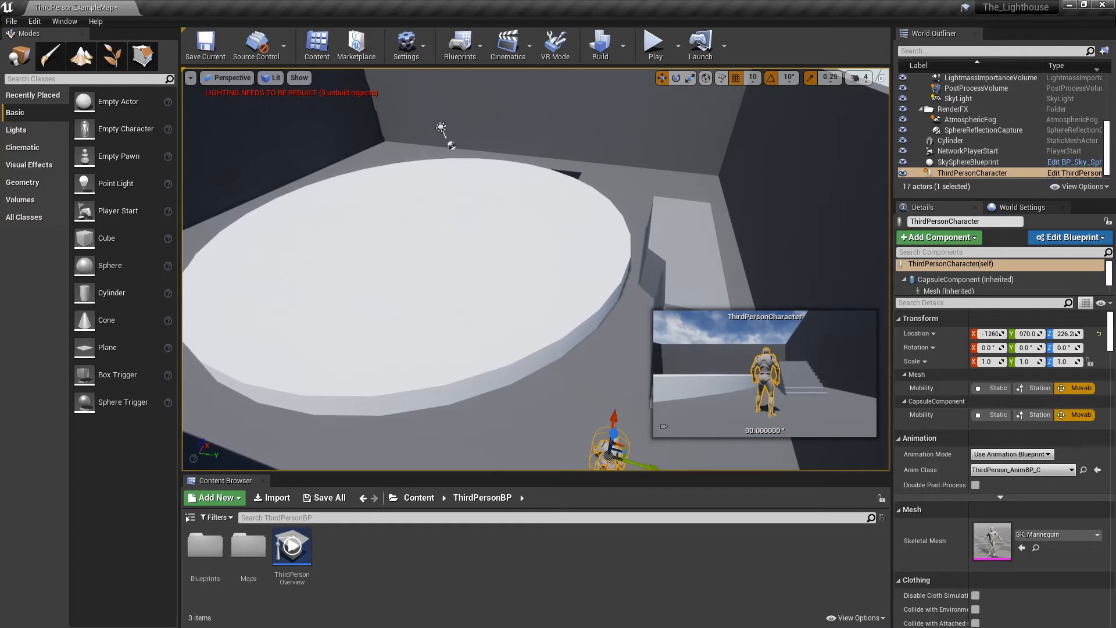
- Move the large cylinder across the arena floor to about X -130, Y 40 and raise it to Z 210
click(281, 280)
key(e)
right_drag(281, 280, 287, 323)
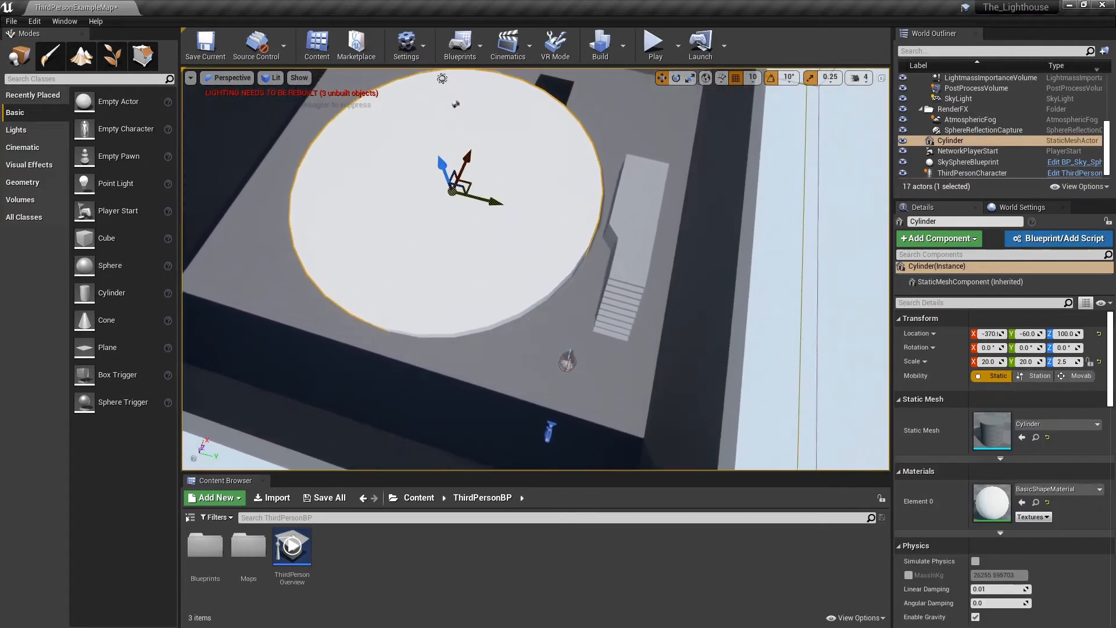
drag(466, 183, 497, 157)
right_drag(496, 157, 491, 29)
key(q)
key(s)
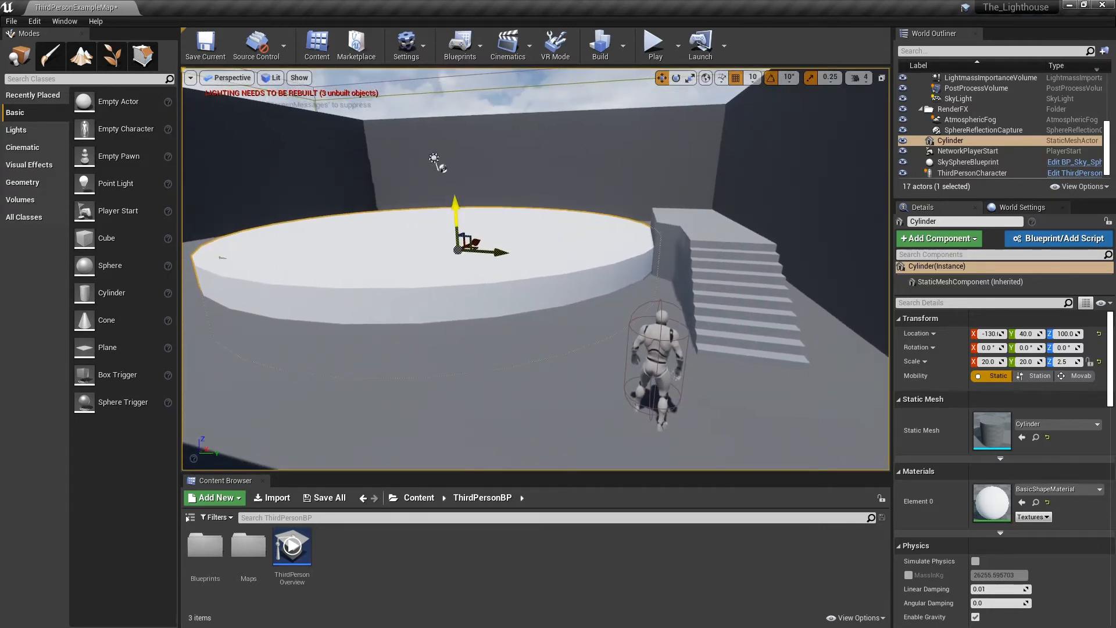
drag(455, 207, 453, 187)
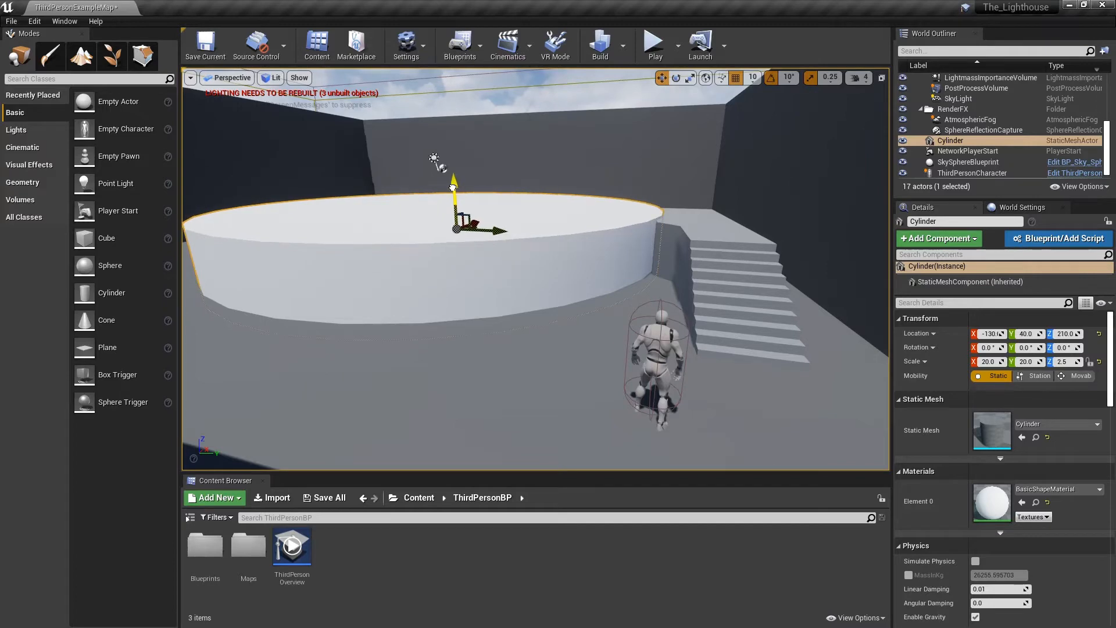
- Shift the cylinder slightly along the X axis to about X -180 beside the walkway
right_drag(453, 188, 484, 251)
key(w)
key(s)
key(d)
key(a)
key(s)
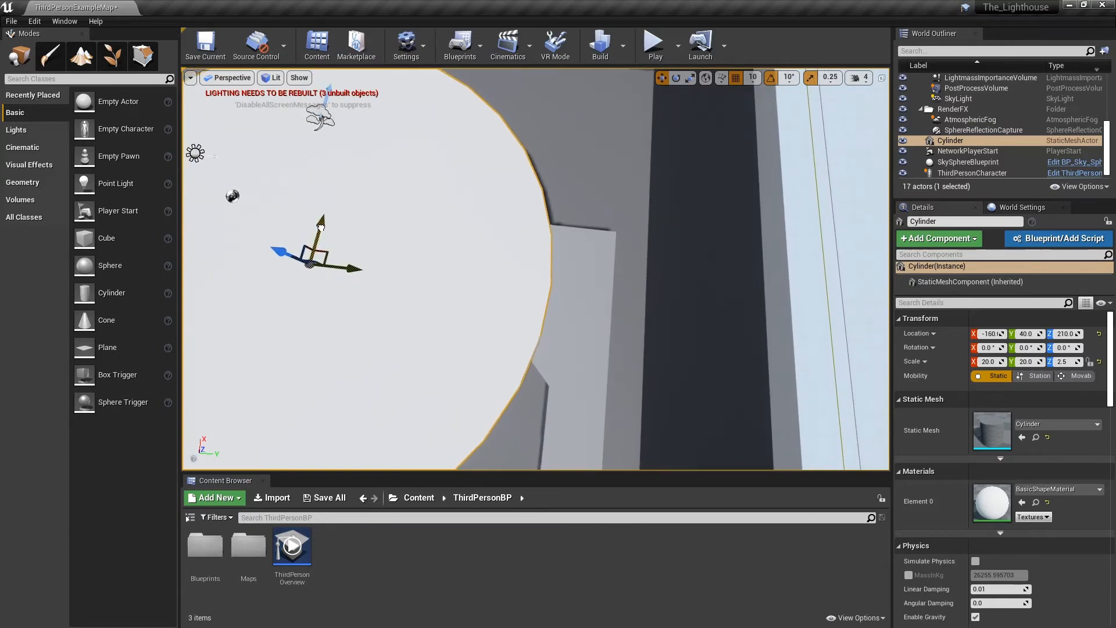
drag(323, 221, 223, 270)
- Duplicate the cylinder straight upward, placing the copy at about Z 1060 above the original
key(s)
right_drag(407, 267, 389, 140)
key(a)
key(d)
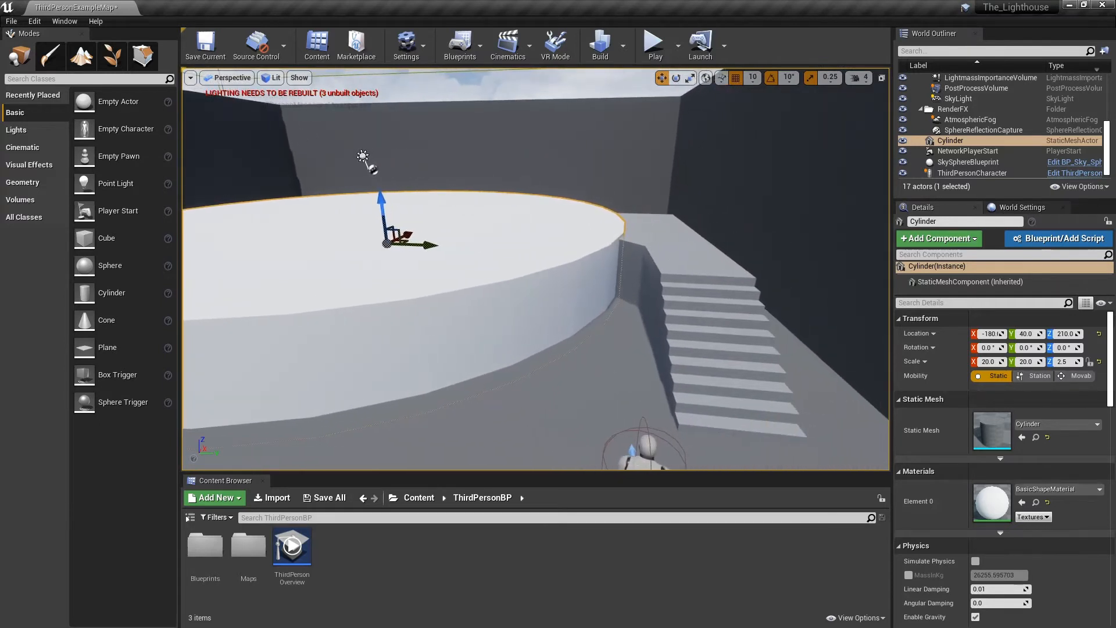
right_drag(388, 139, 369, 146)
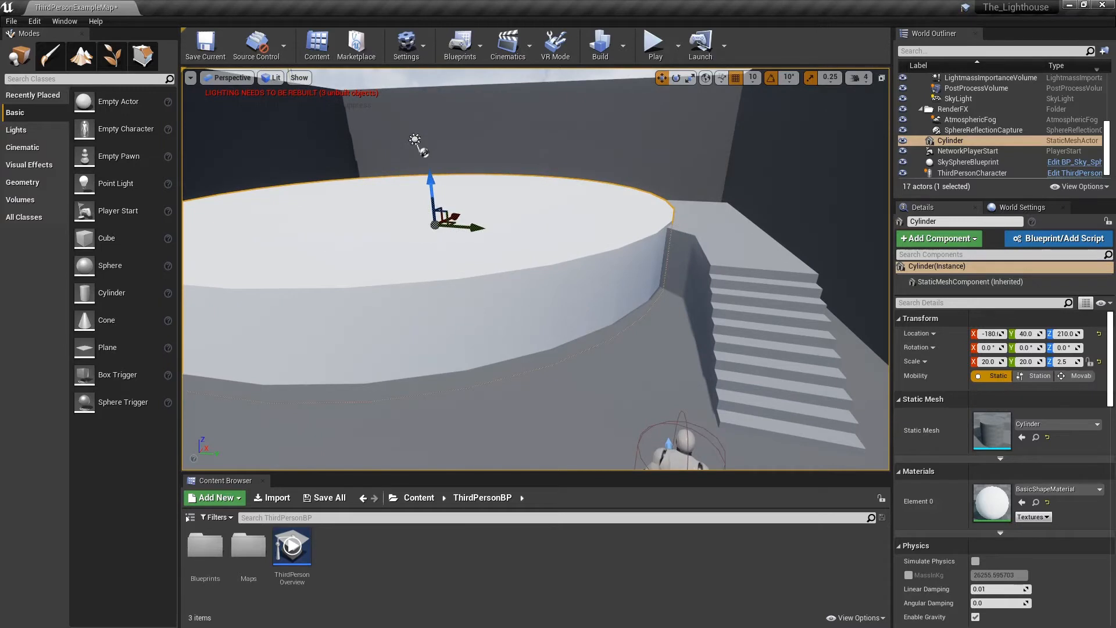
mouse_move(369, 147)
right_down()
mouse_move(360, 164)
mouse_move(380, 166)
mouse_move(370, 188)
mouse_move(372, 164)
right_up()
key(e)
key(s)
key(e)
key(e)
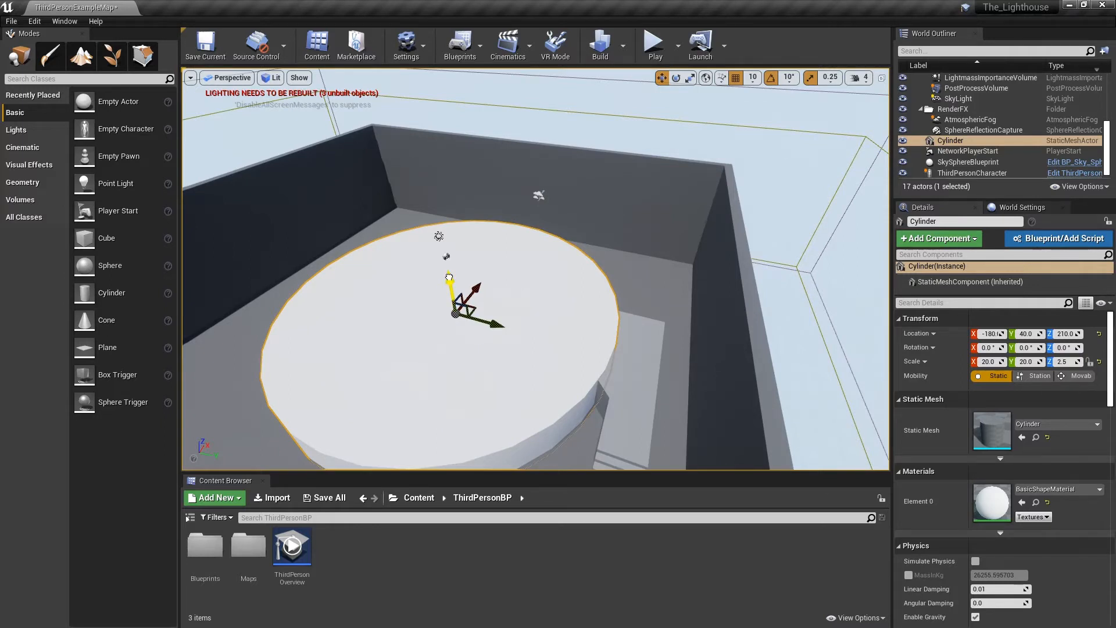
alt+drag(449, 276, 428, 152)
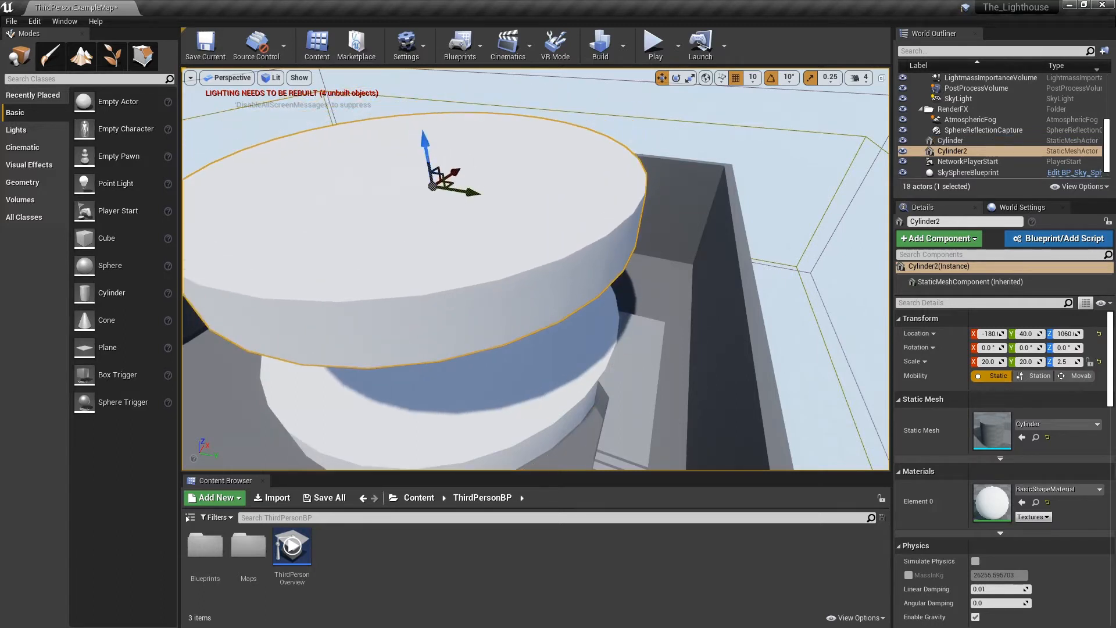
- Set the upper cylinder's X and Y scale to 16 and its Z scale to 10
click(989, 362)
text(16)
key(Tab)
text(16)
key(Tab)
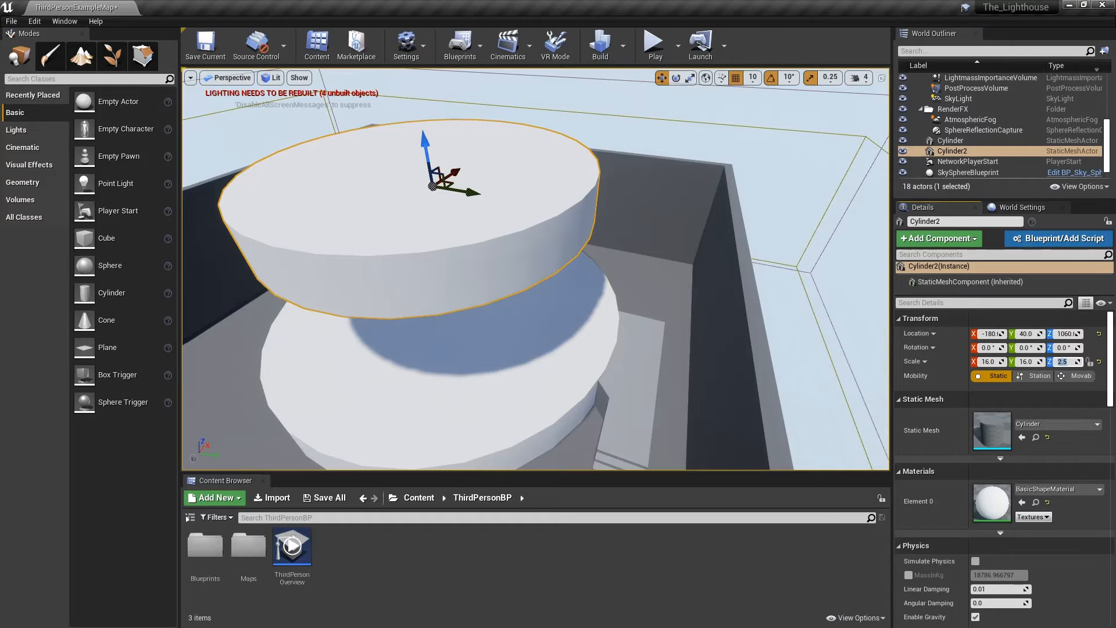
key(Return)
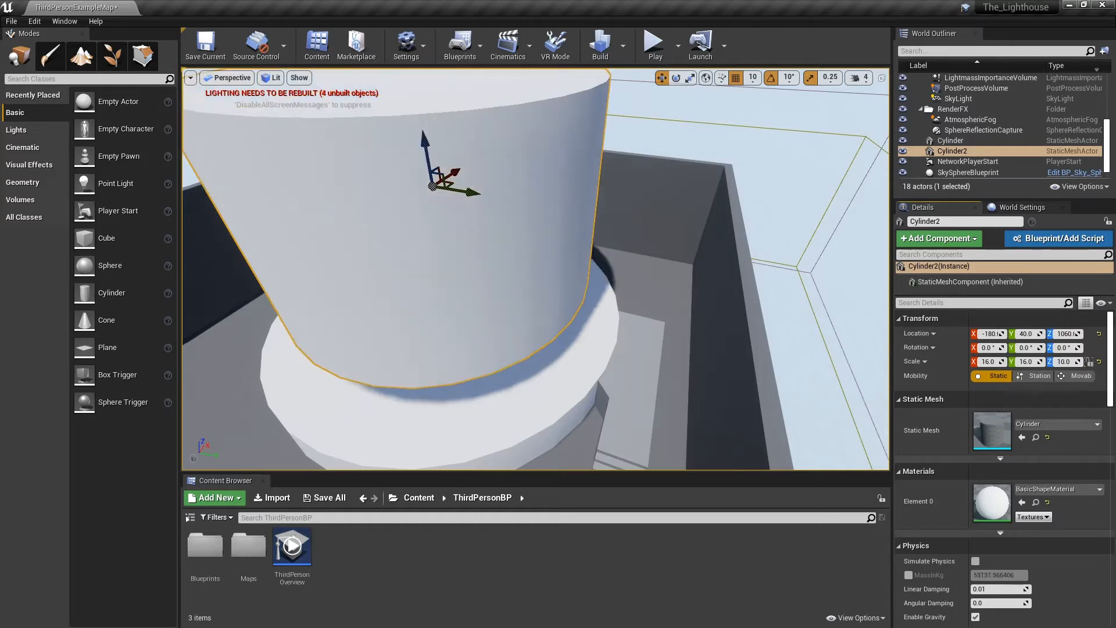
- Increase the upper cylinder's Z scale to 15 so it reaches down to the base cylinder
key(s)
right_drag(535, 270, 522, 214)
key(s)
key(w)
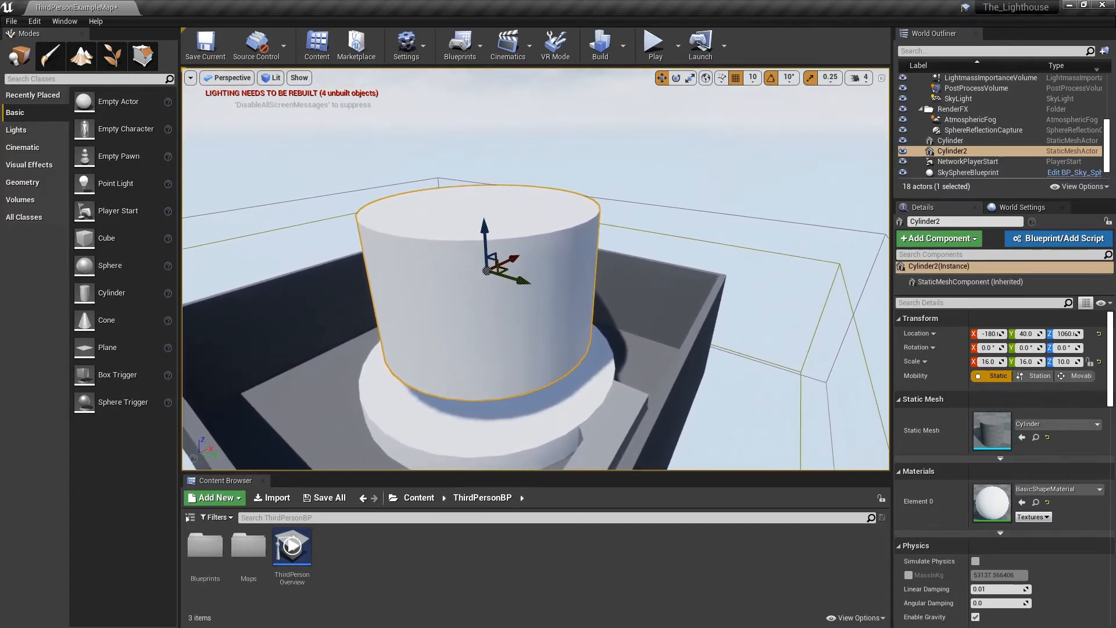
click(1064, 362)
text(15)
key(Return)
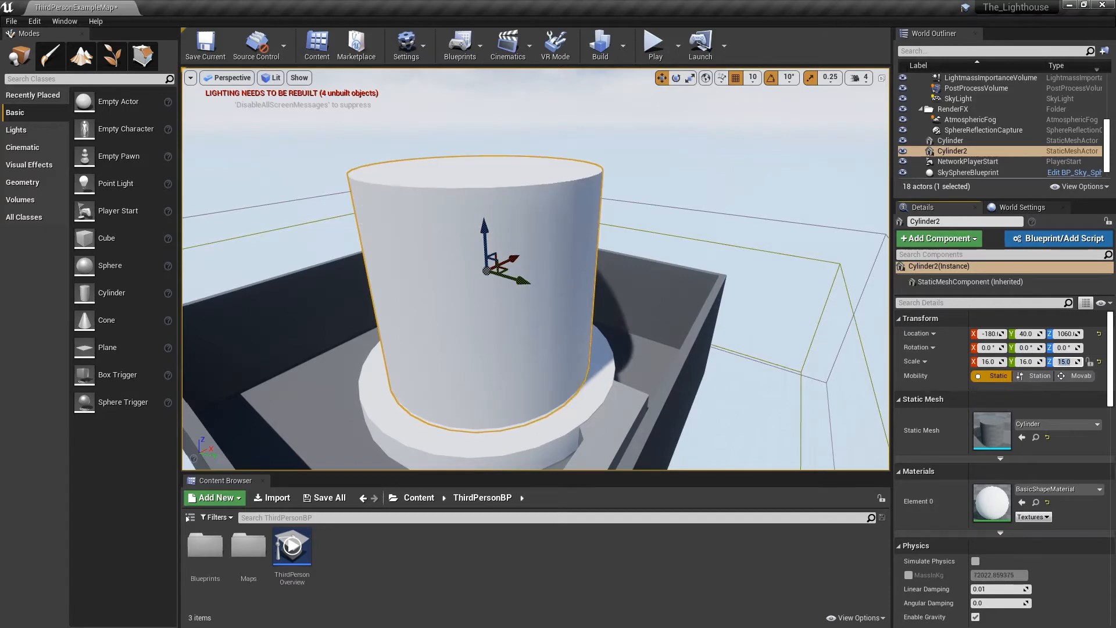
- Raise the upper cylinder slightly to about Z 1080 so it sits on the base cylinder
right_drag(535, 256, 433, 286)
key(d)
key(q)
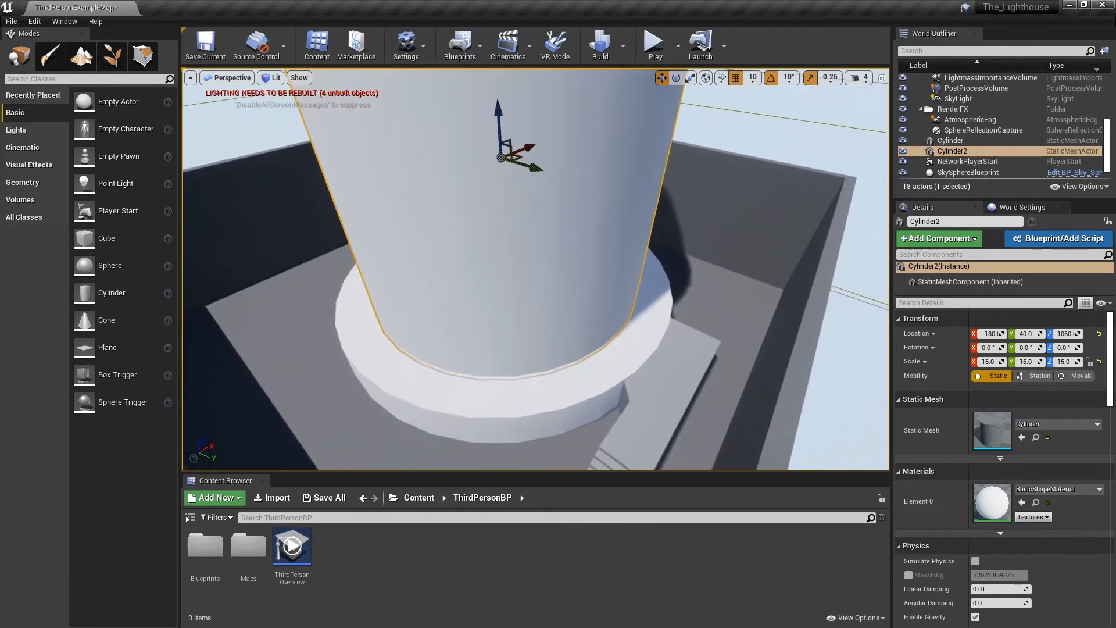
drag(499, 122, 504, 117)
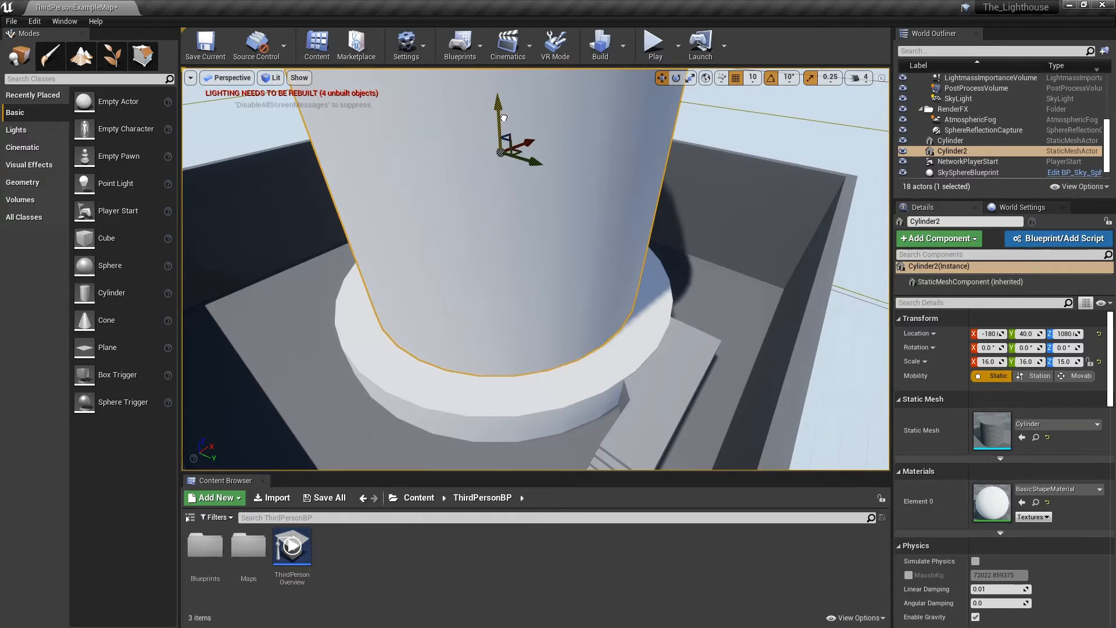
- Examine the stacked cylinders and the surrounding arena from above and from several sides
key(w)
right_drag(504, 118, 555, 135)
key(s)
key(a)
key(s)
key(w)
key(s)
key(a)
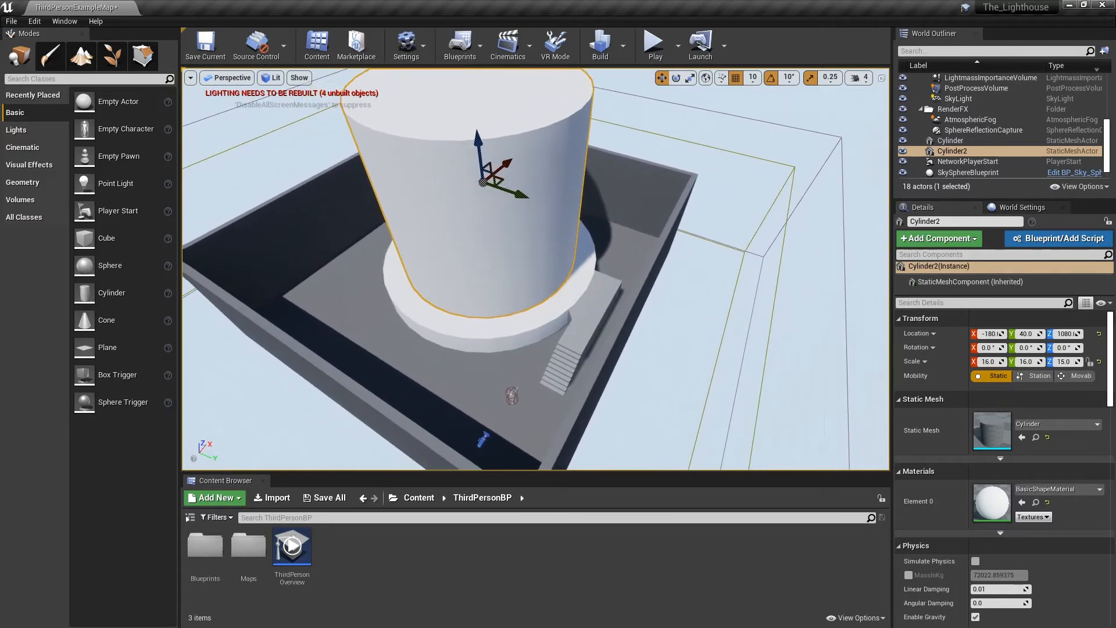
right_drag(556, 135, 555, 125)
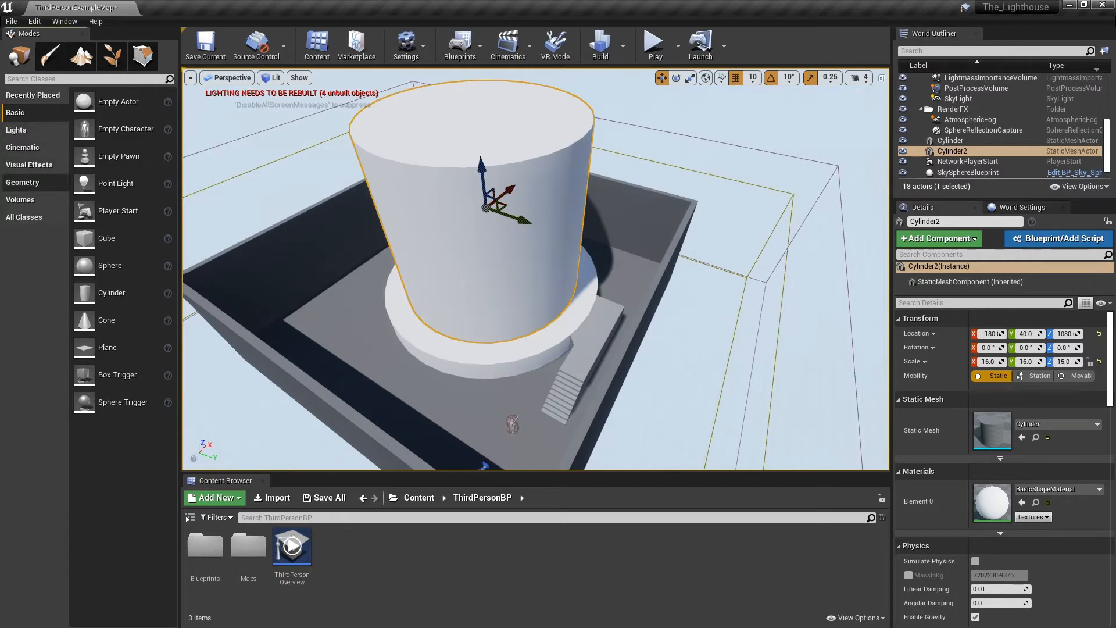
- Place an additive Spiral Stair geometry brush in front of the tower, near the walkway's stairs
click(22, 182)
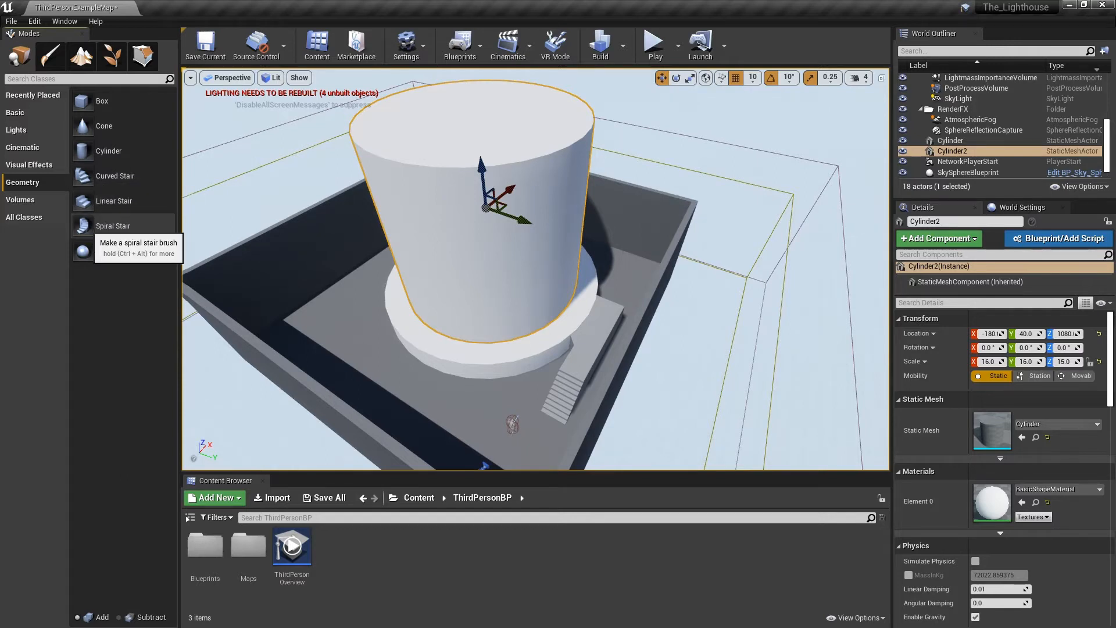
mouse_move(87, 226)
mouse_down()
mouse_move(447, 407)
mouse_move(466, 380)
mouse_up()
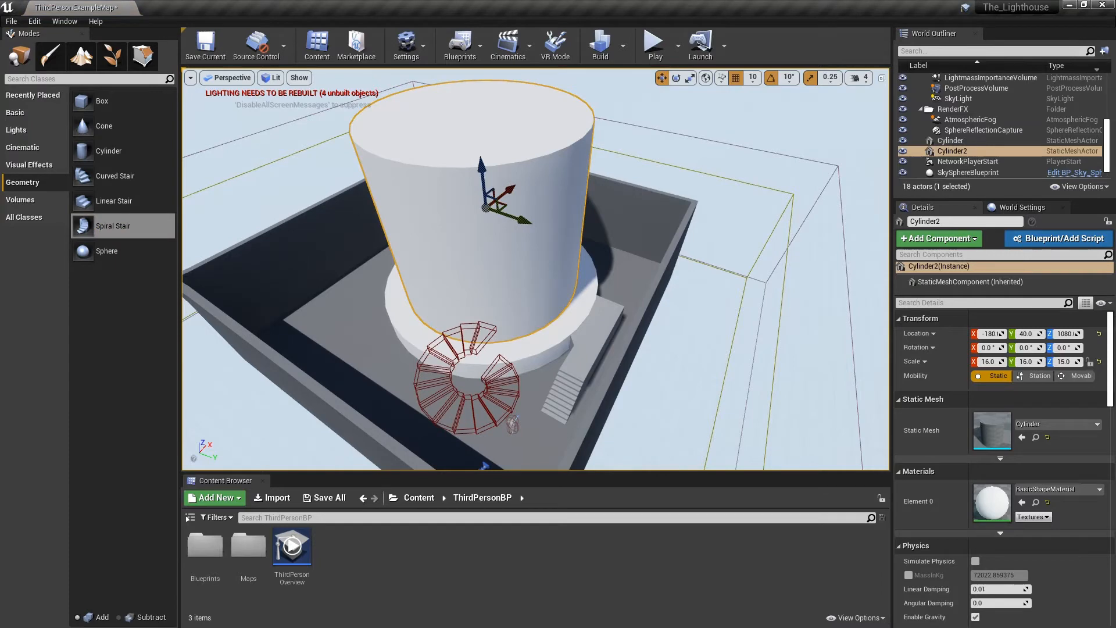
drag(512, 423, 499, 395)
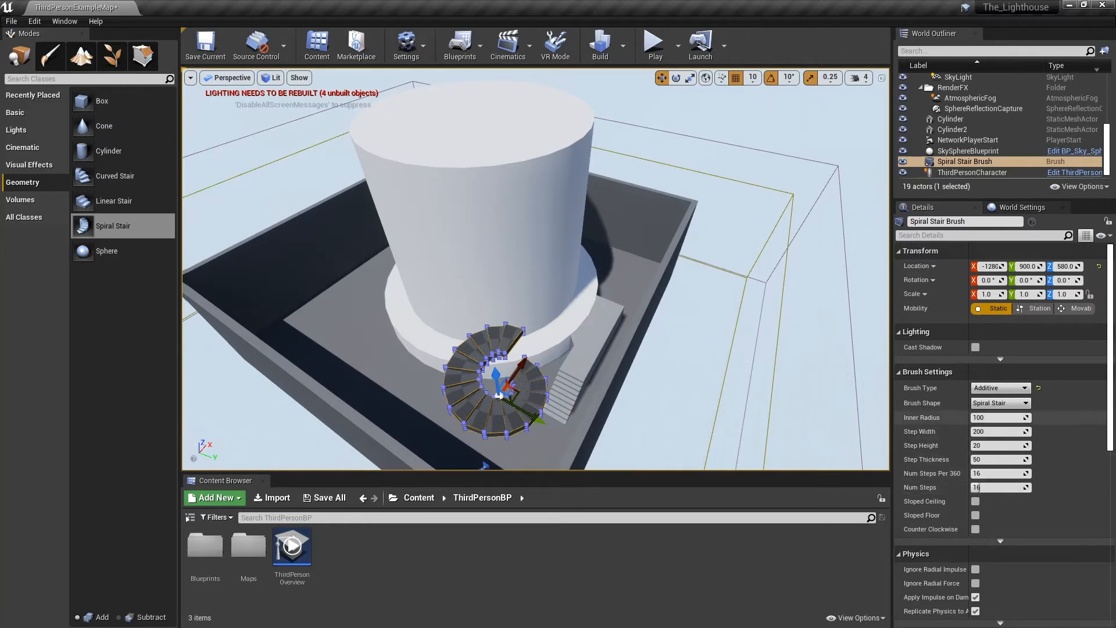
- Try an inner radius of 1600 on the spiral stair brush, and reduce it to 500
click(983, 418)
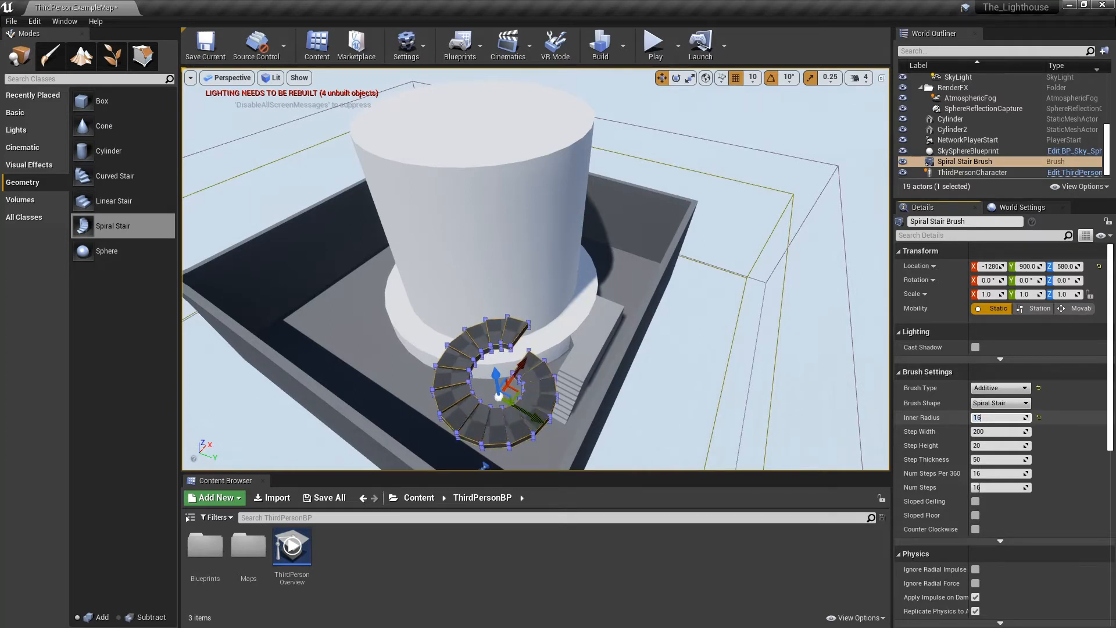
text(1600)
key(Return)
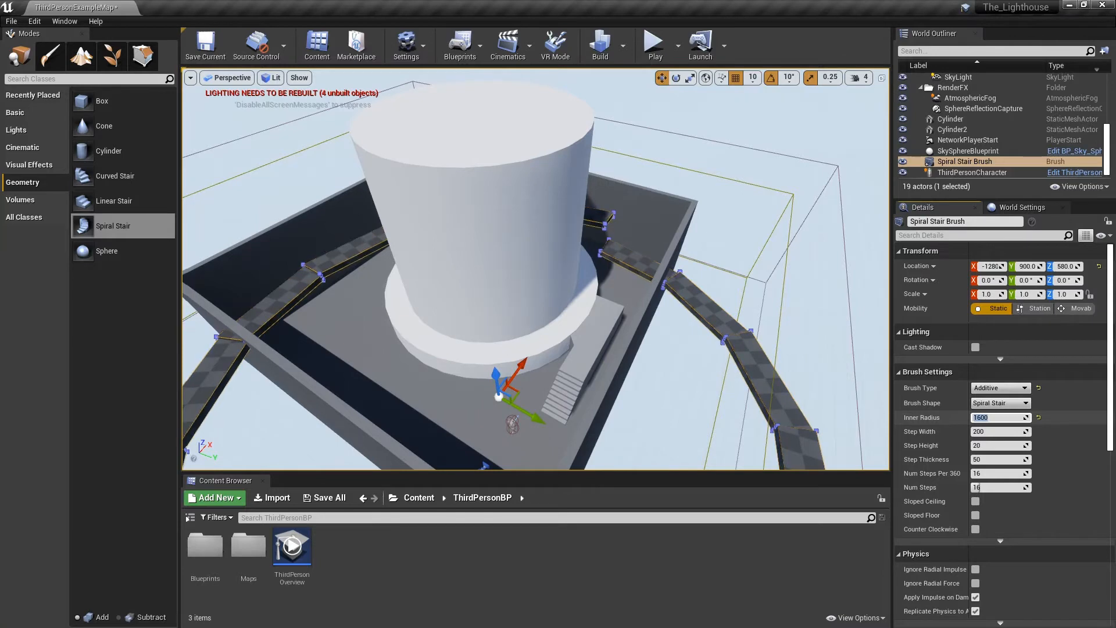
text(500)
key(Return)
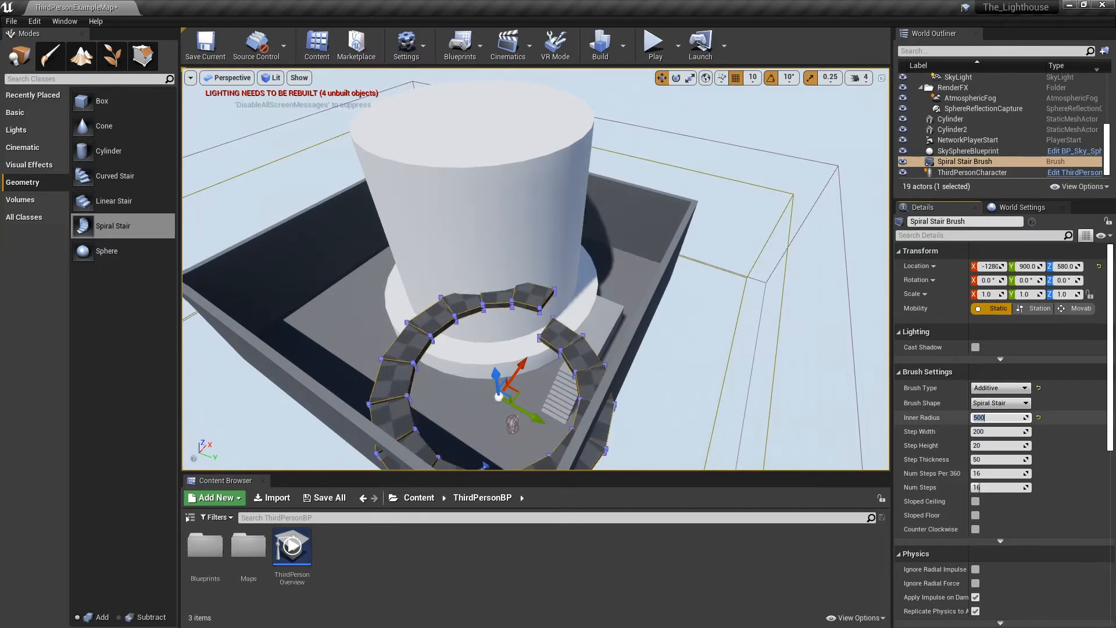
- Move the spiral stair brush onto the tower's centre, to about X -180 and Y 110
mouse_move(657, 279)
right_down()
mouse_move(654, 367)
mouse_move(770, 366)
mouse_move(745, 342)
mouse_move(746, 301)
right_up()
key(s)
key(s)
key(w)
drag(619, 372, 557, 312)
right_drag(557, 312, 457, 266)
key(q)
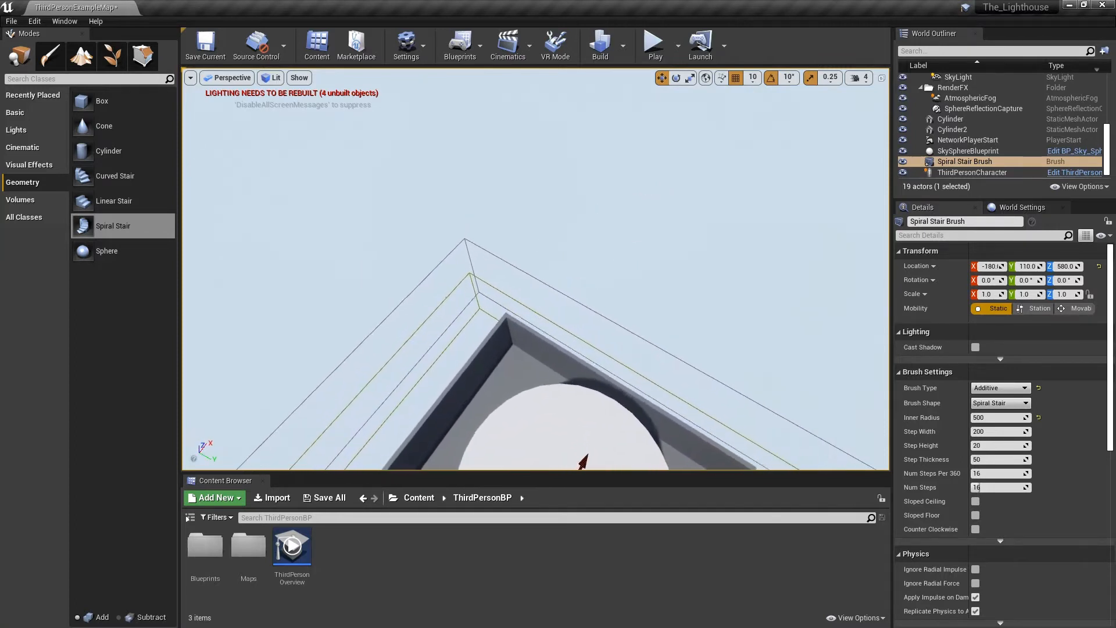
key(s)
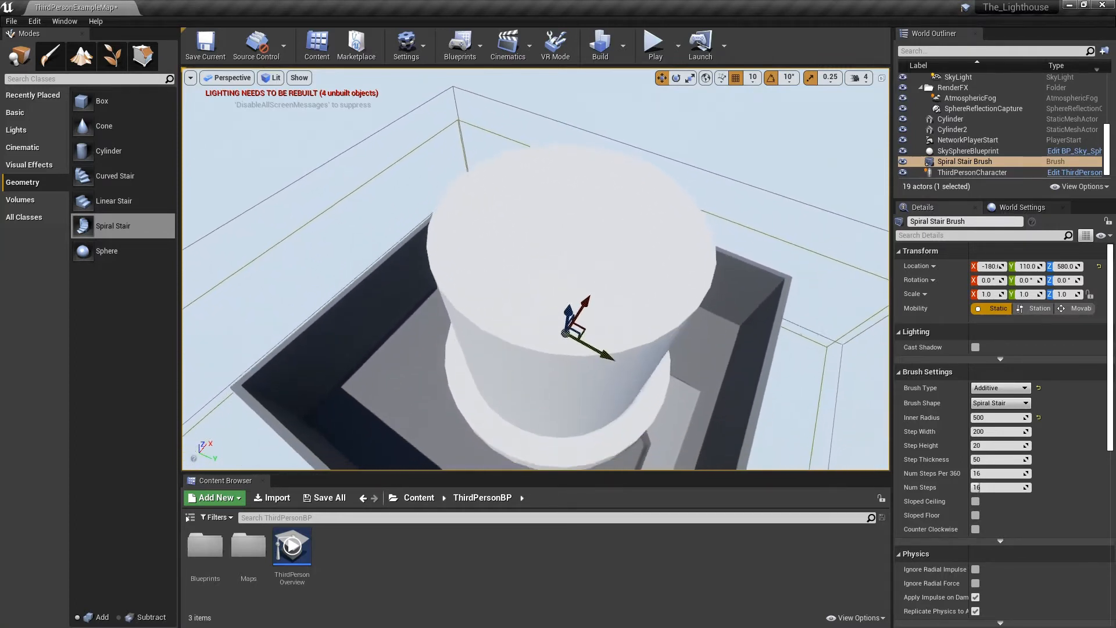
key(q)
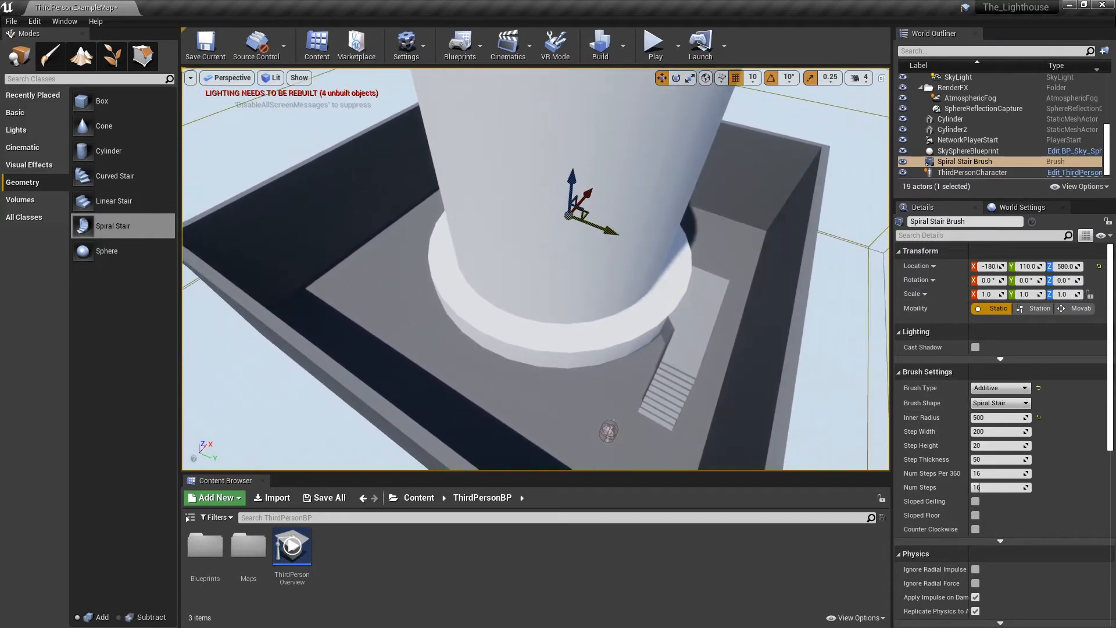
- Try inner radii of 600 and 650 on the spiral stair brush
click(979, 417)
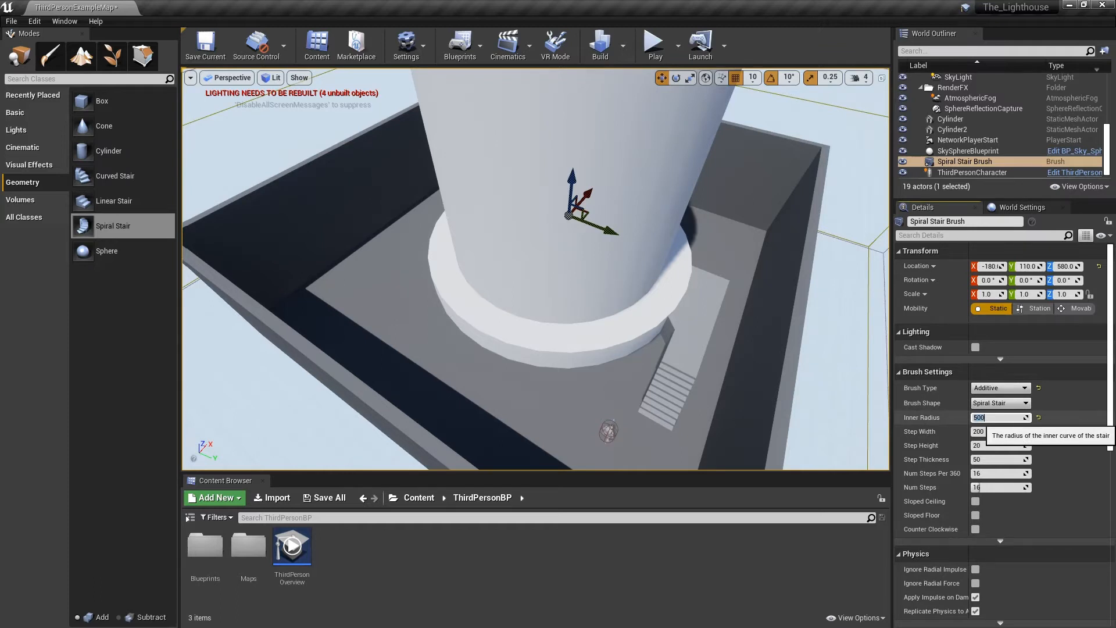
text(600)
key(Return)
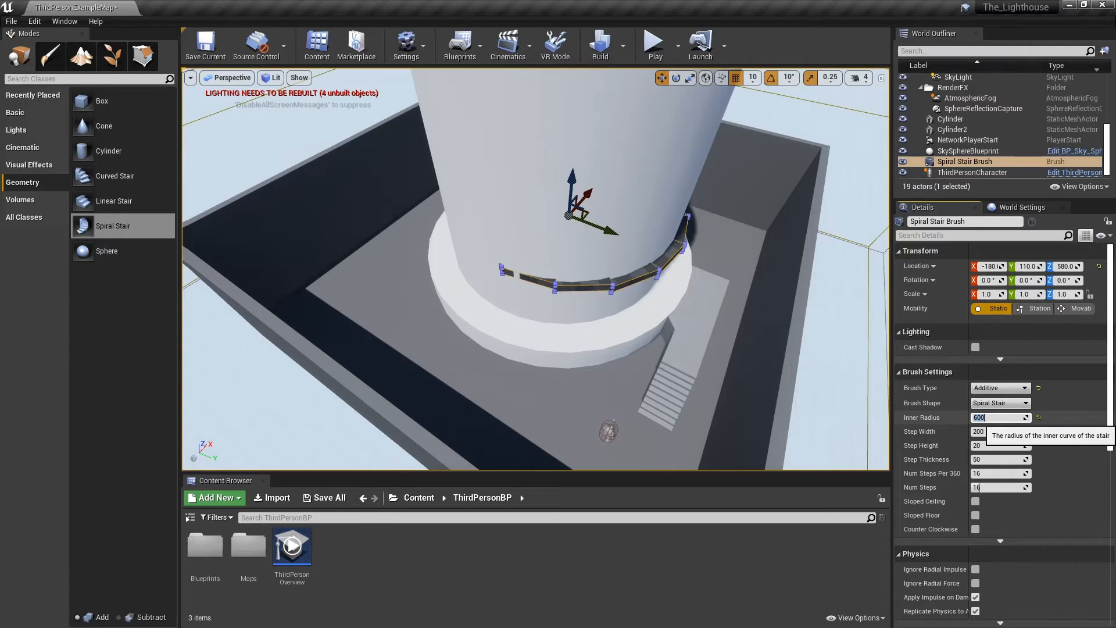
text(650)
key(Return)
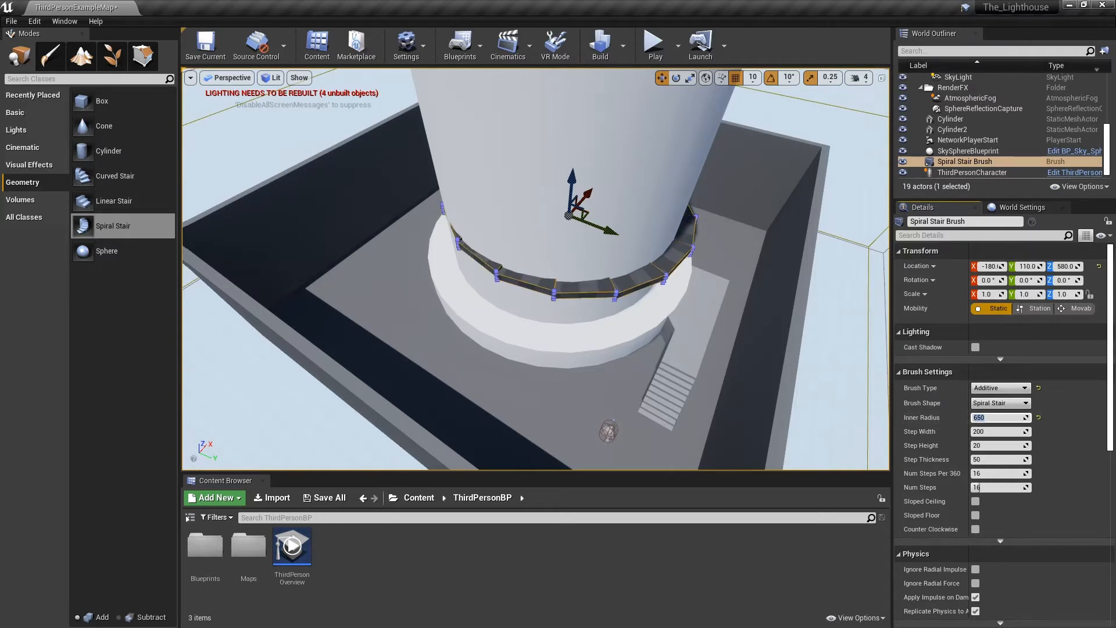
- Shift the spiral stair brush along Y to 50 to centre it around the tower
right_drag(657, 303, 704, 288)
key(a)
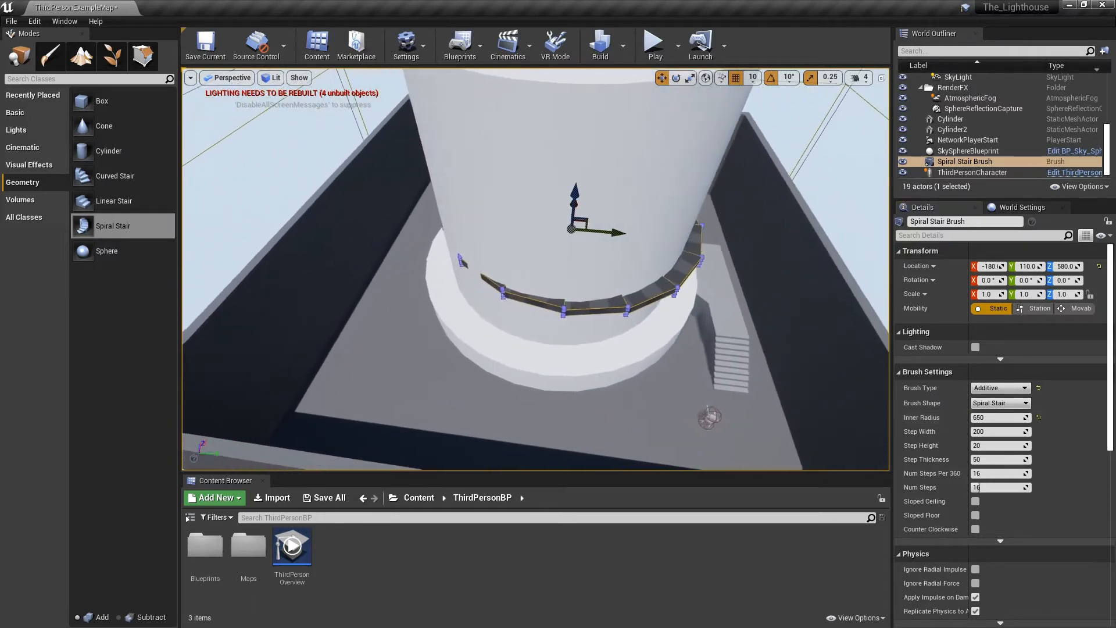
drag(608, 233, 597, 233)
mouse_move(596, 232)
right_down()
mouse_move(413, 230)
mouse_move(797, 244)
mouse_move(817, 189)
mouse_move(750, 168)
right_up()
key(d)
key(a)
key(q)
key(d)
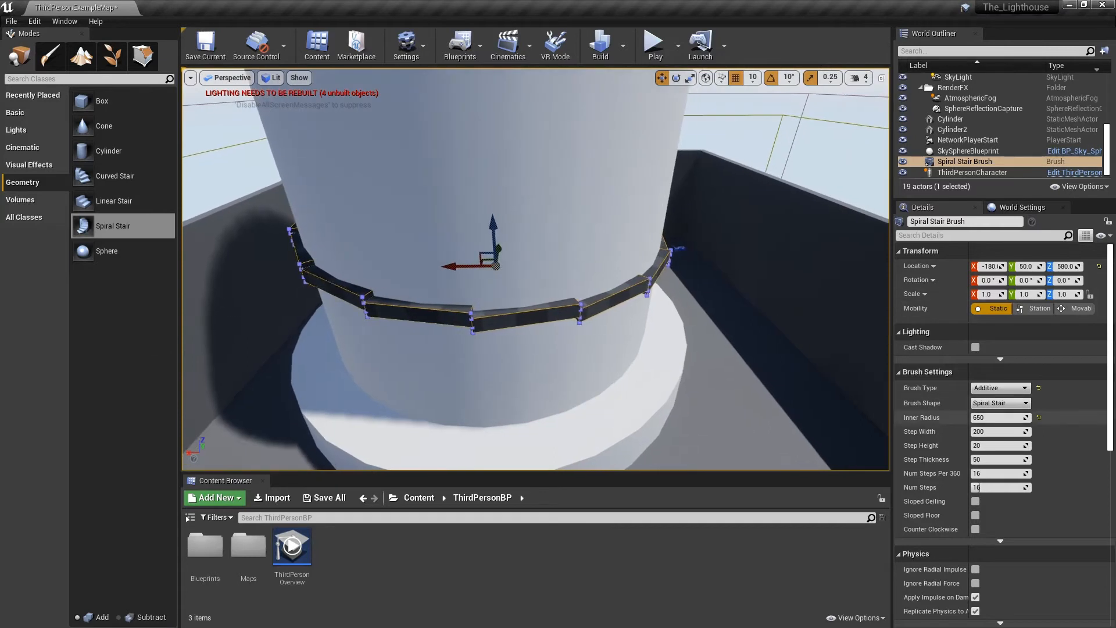
- Try inner radii of 670, 690, 720 and 750 on the spiral stair brush
click(980, 418)
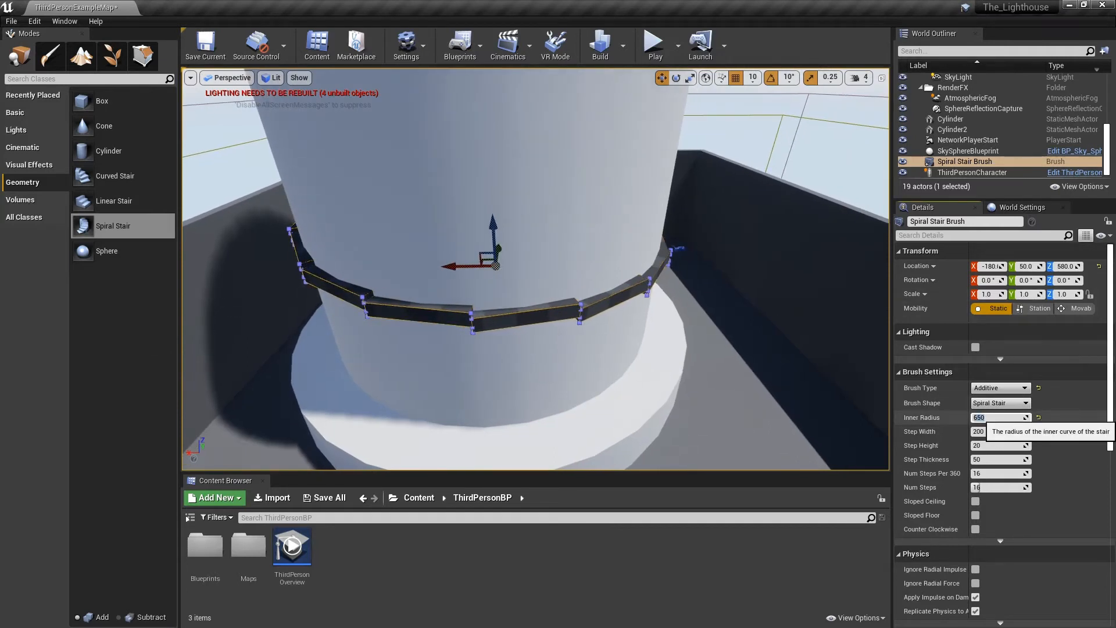
text(67)
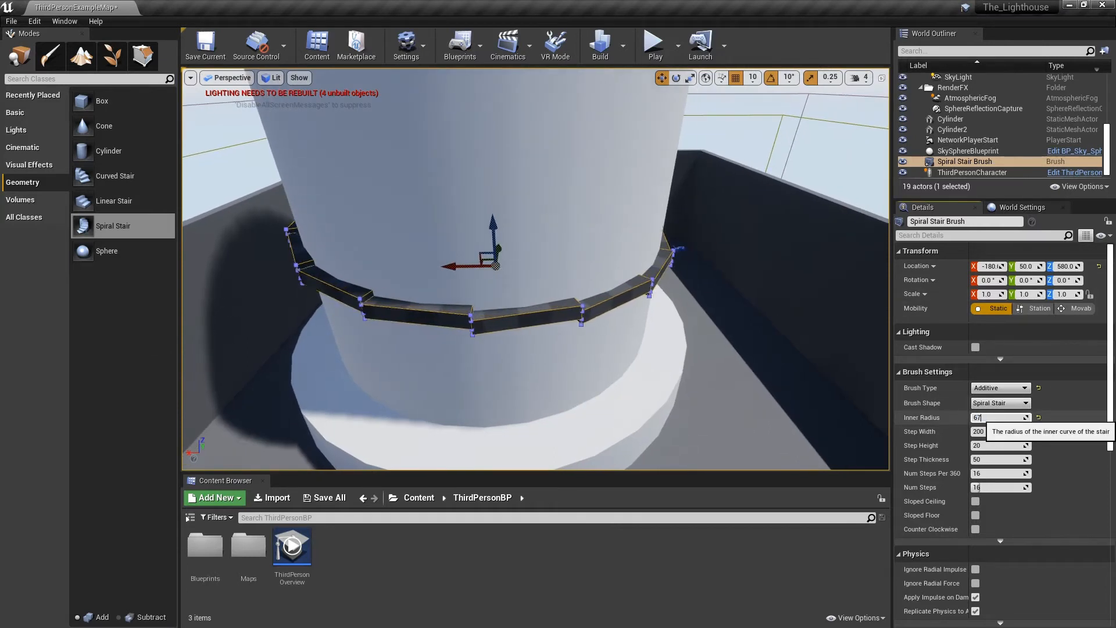
text(0)
key(Return)
text(690)
key(Return)
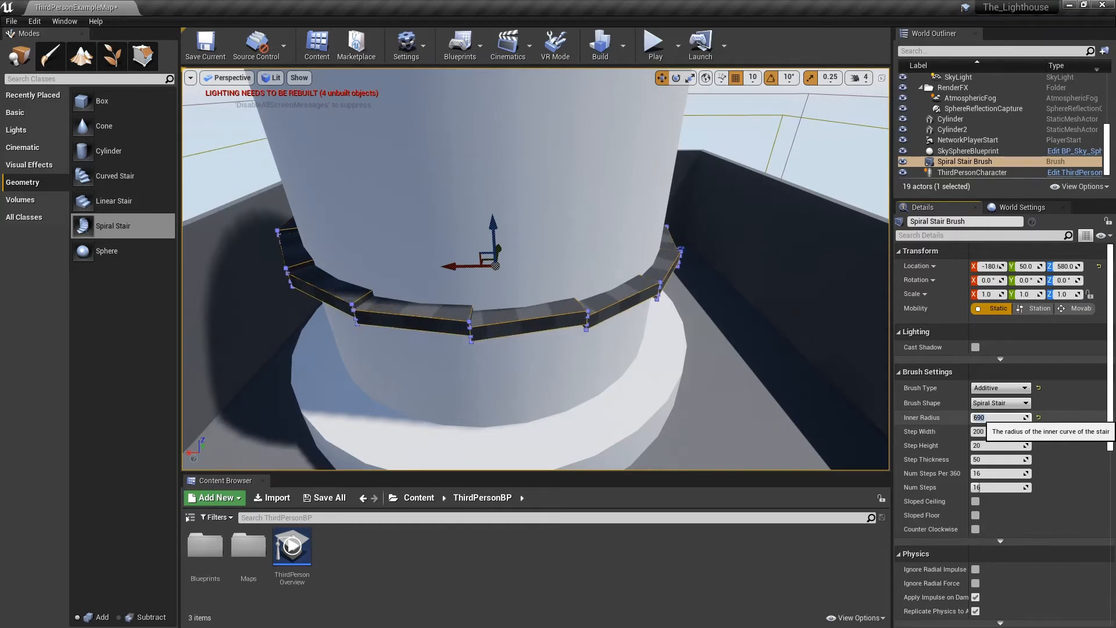
text(720)
key(Return)
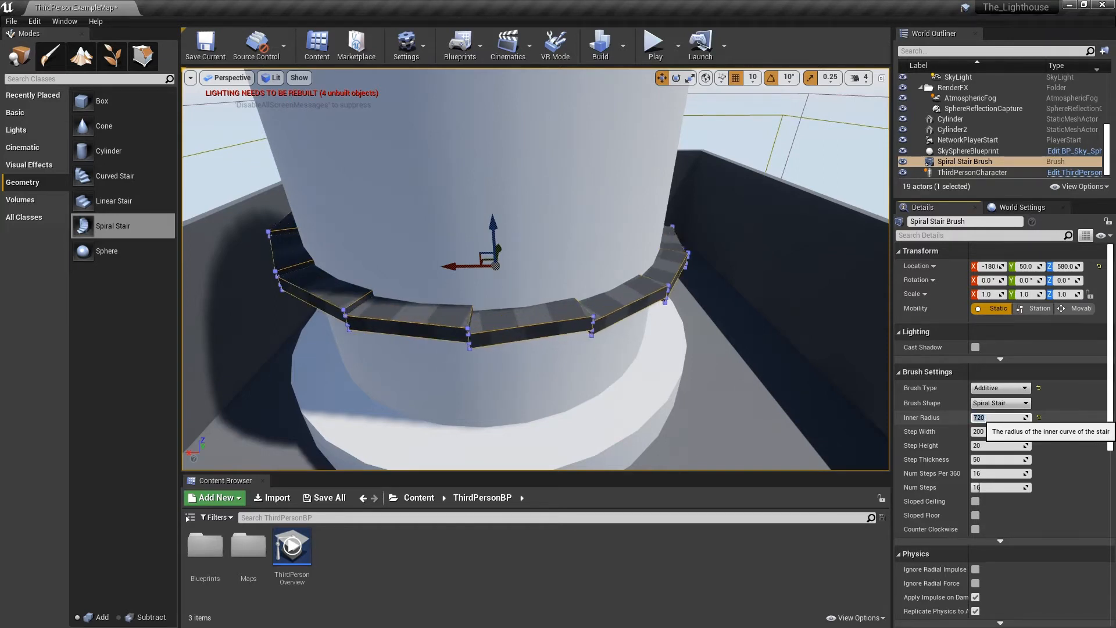
text(750)
key(Return)
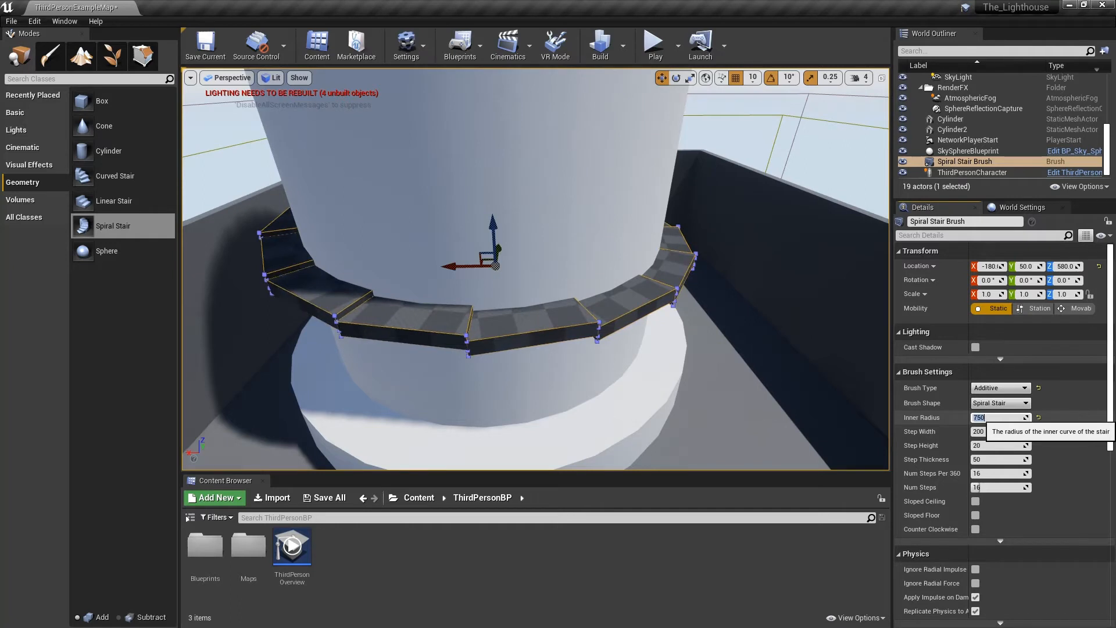
- Try larger inner radii of 850, 825 and 820 on the spiral stair brush
key(Return)
text(85)
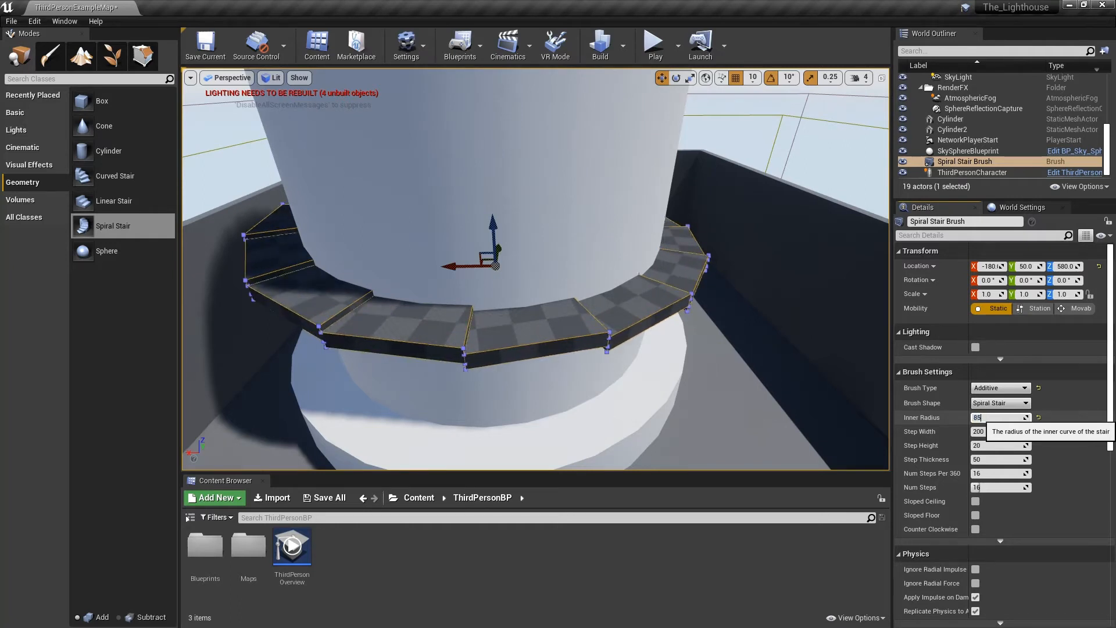
text(0)
key(Return)
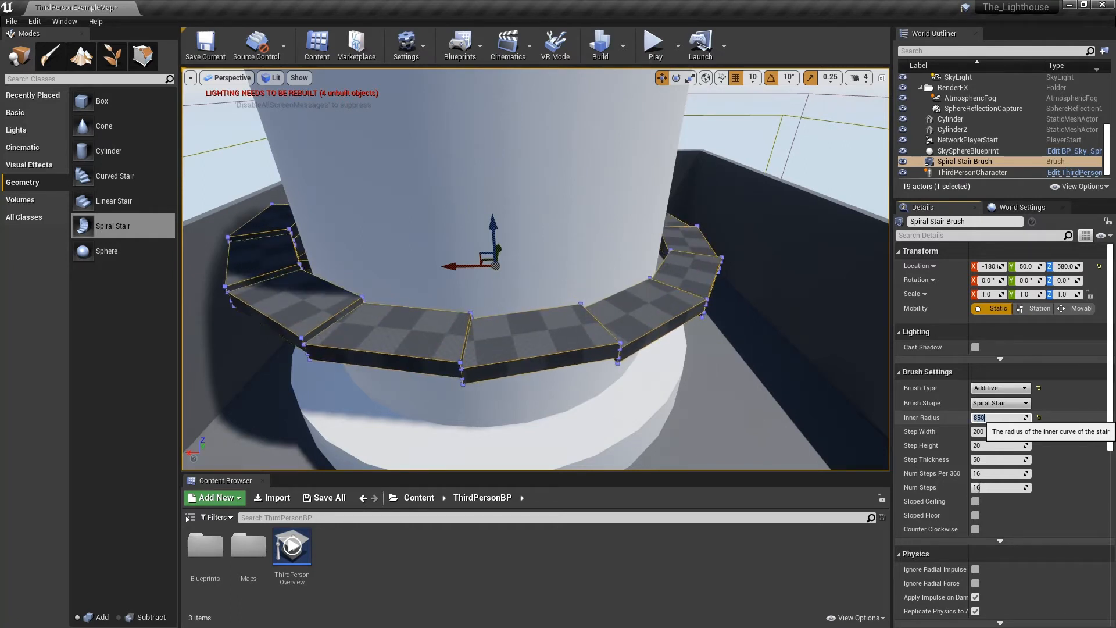
text(825)
key(Return)
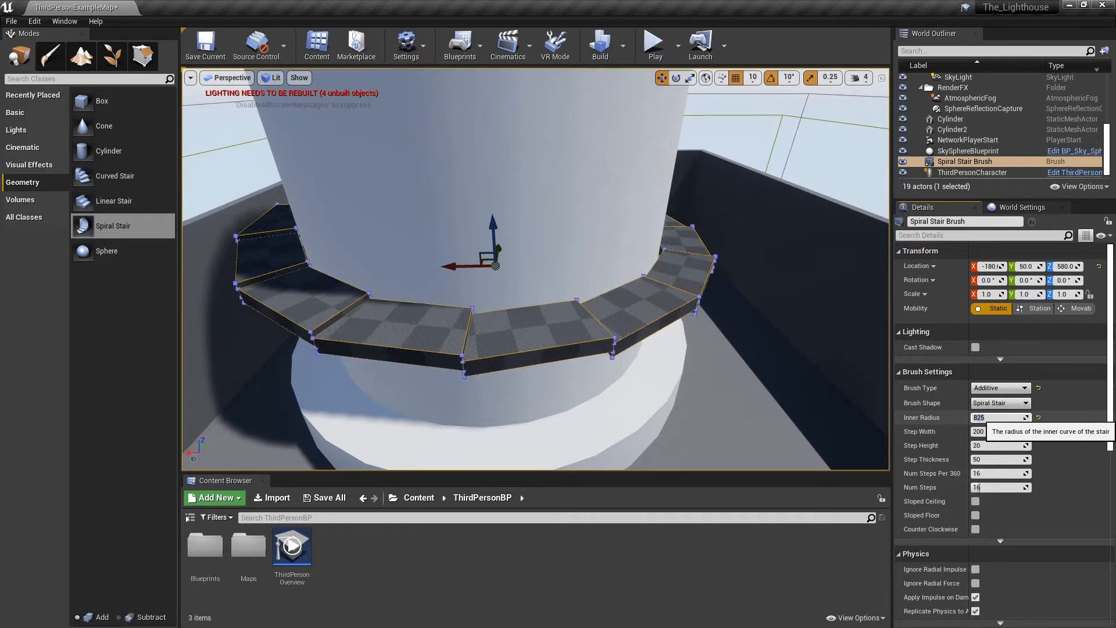
text(820)
key(Return)
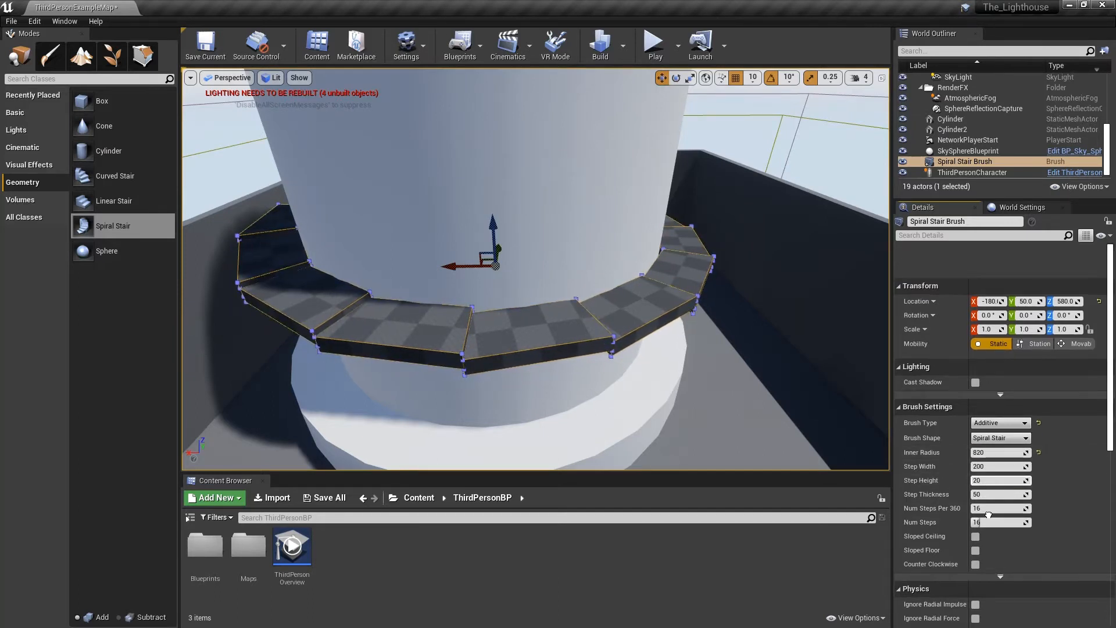
- Set the spiral stair brush's inner radius to 800 so its steps meet the tower wall
right_drag(535, 269, 457, 283)
key(w)
key(s)
key(a)
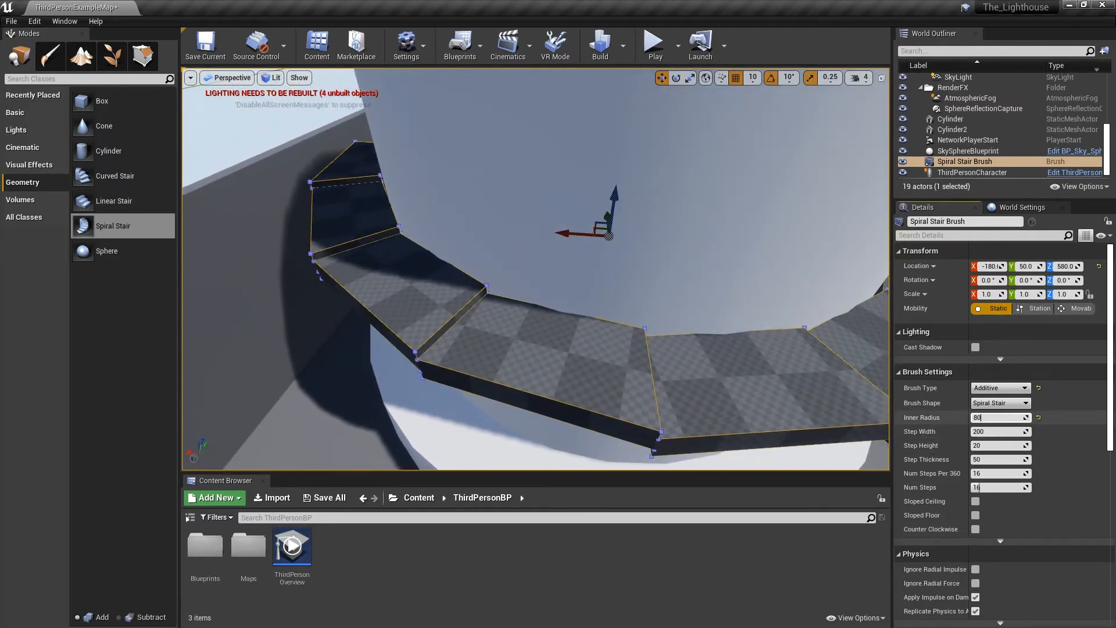
text(0)
key(Return)
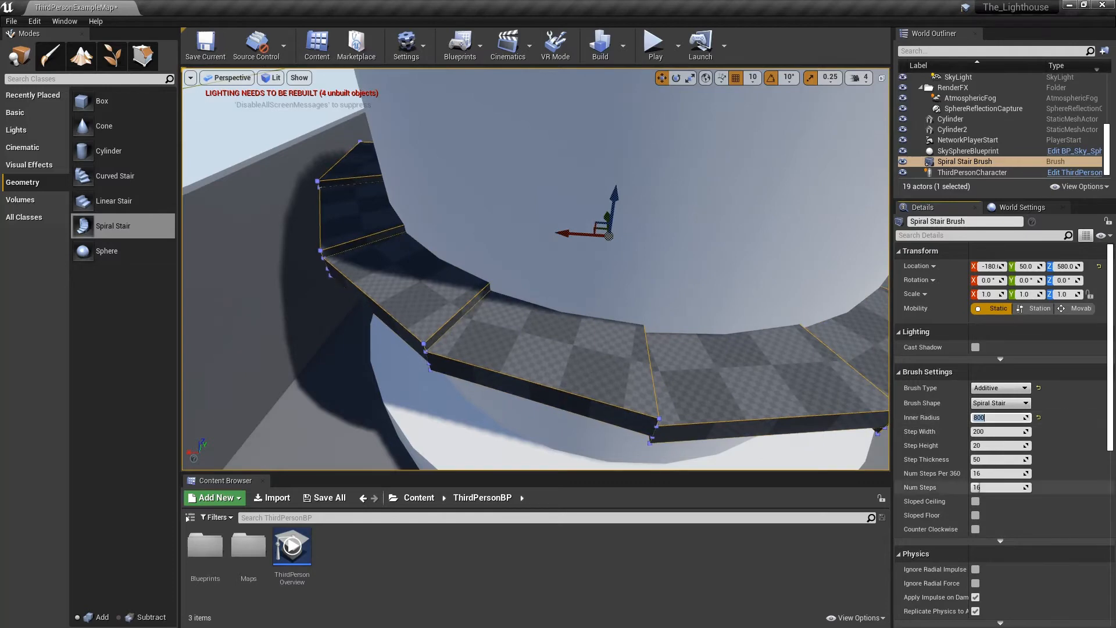
- Rotate the spiral stair brush 110 degrees about Z so its first step starts near the walkway
right_drag(535, 268, 640, 281)
key(e)
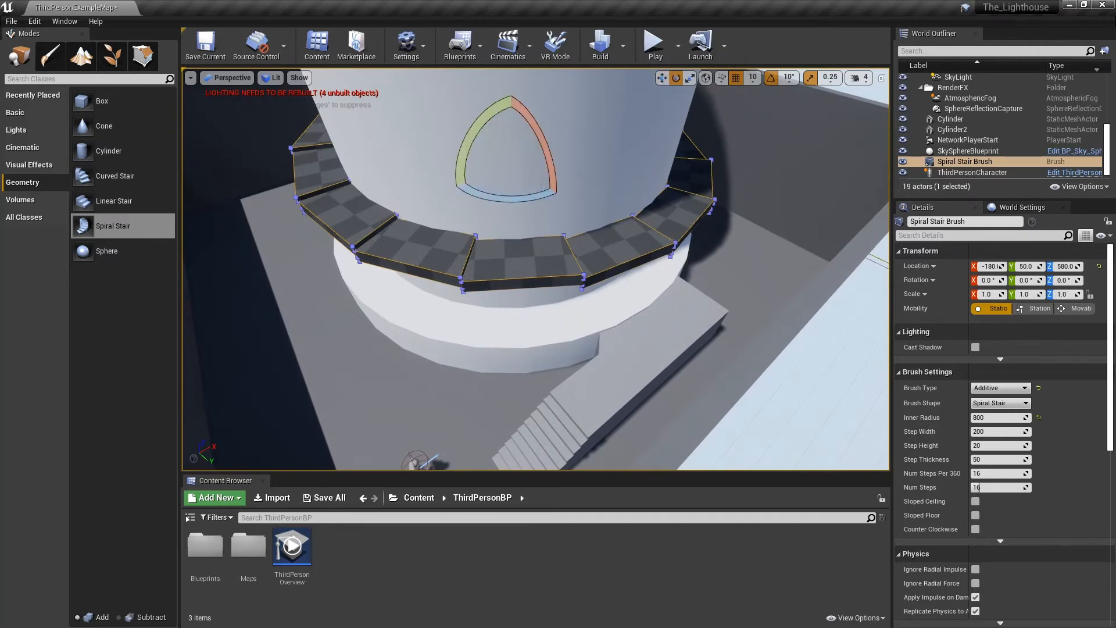
drag(511, 199, 486, 197)
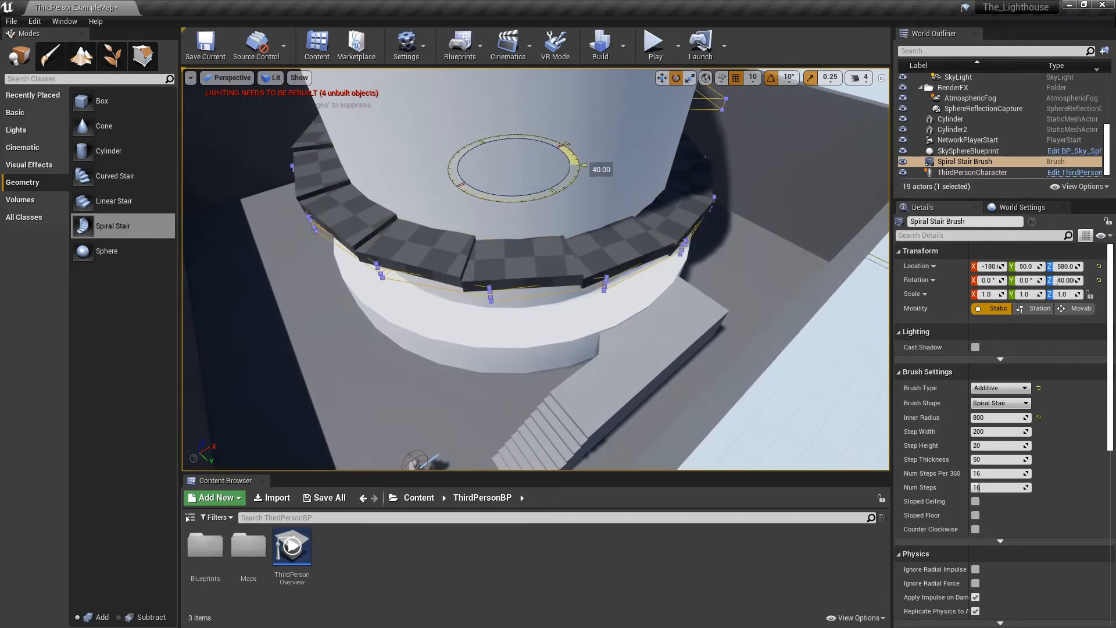
mouse_move(584, 165)
mouse_down()
mouse_move(575, 189)
mouse_move(536, 203)
mouse_up()
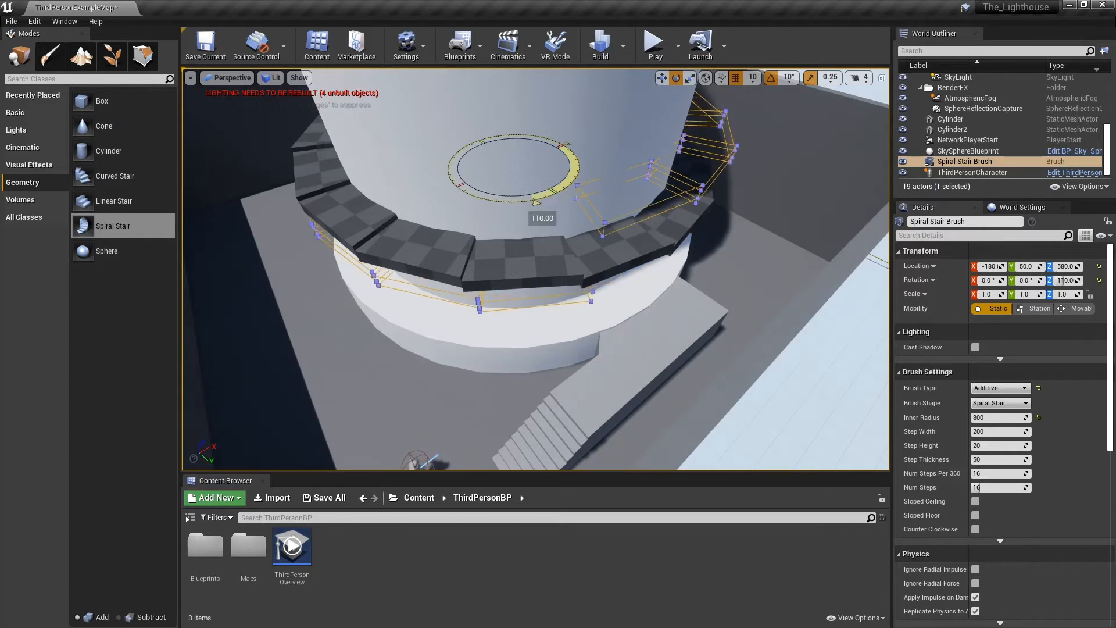
- Lower the spiral stair brush to Z 340 so its first step rests on the base cylinder
key(w)
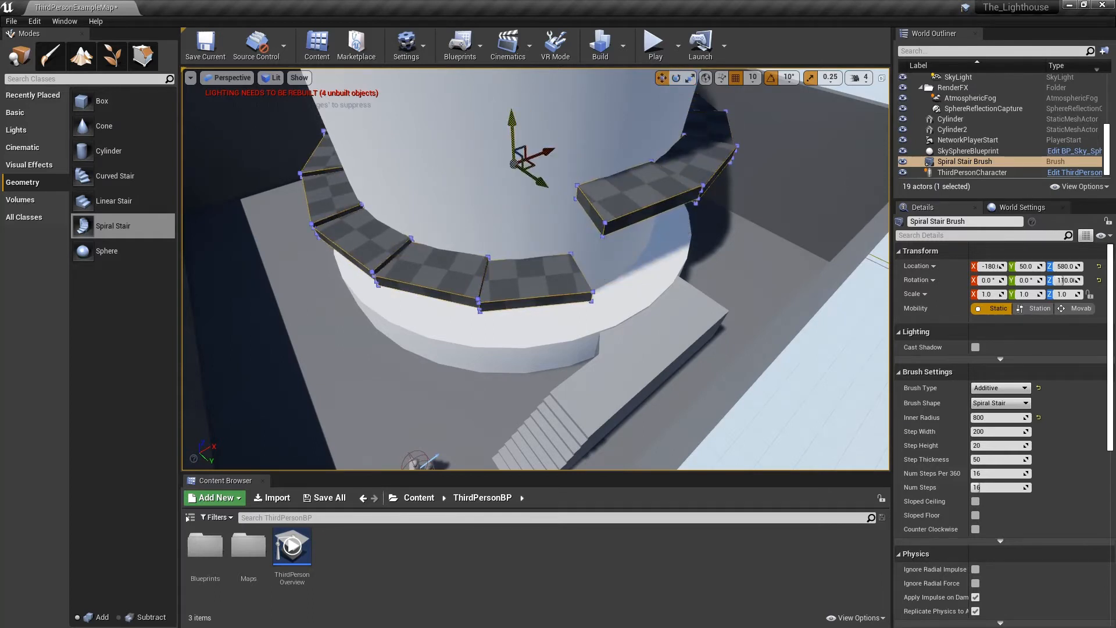
drag(512, 134, 517, 169)
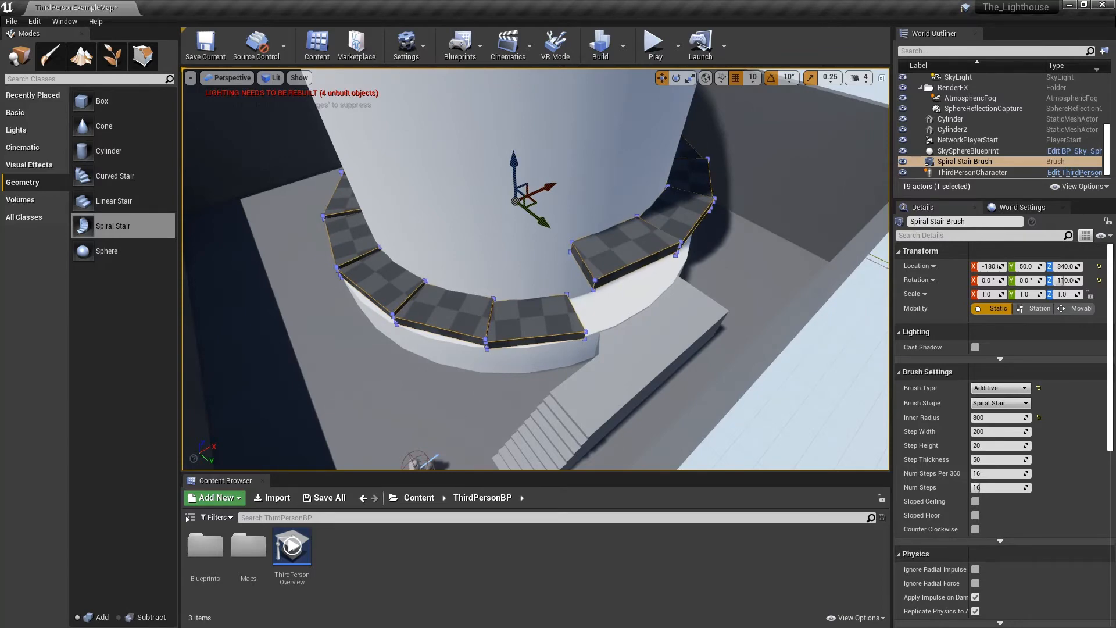
mouse_move(535, 267)
right_down()
mouse_move(541, 180)
mouse_move(540, 233)
mouse_move(517, 244)
mouse_move(535, 247)
mouse_move(540, 269)
right_up()
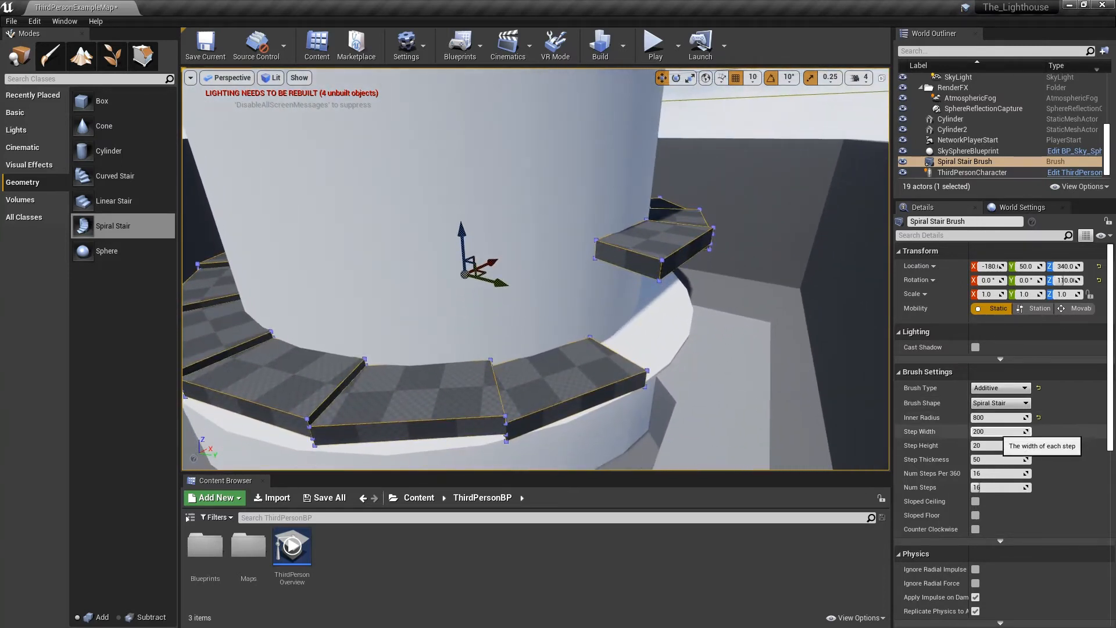
- Set the spiral stair's step width to 150, then try a step height of 10 and raise it to 40
click(988, 431)
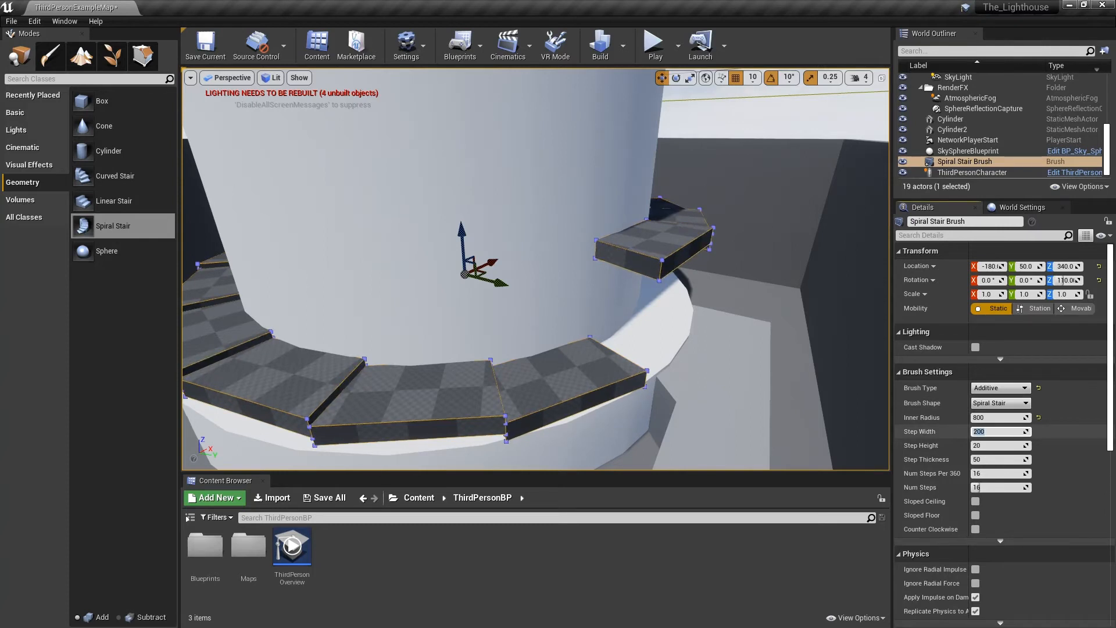
text(150)
key(Return)
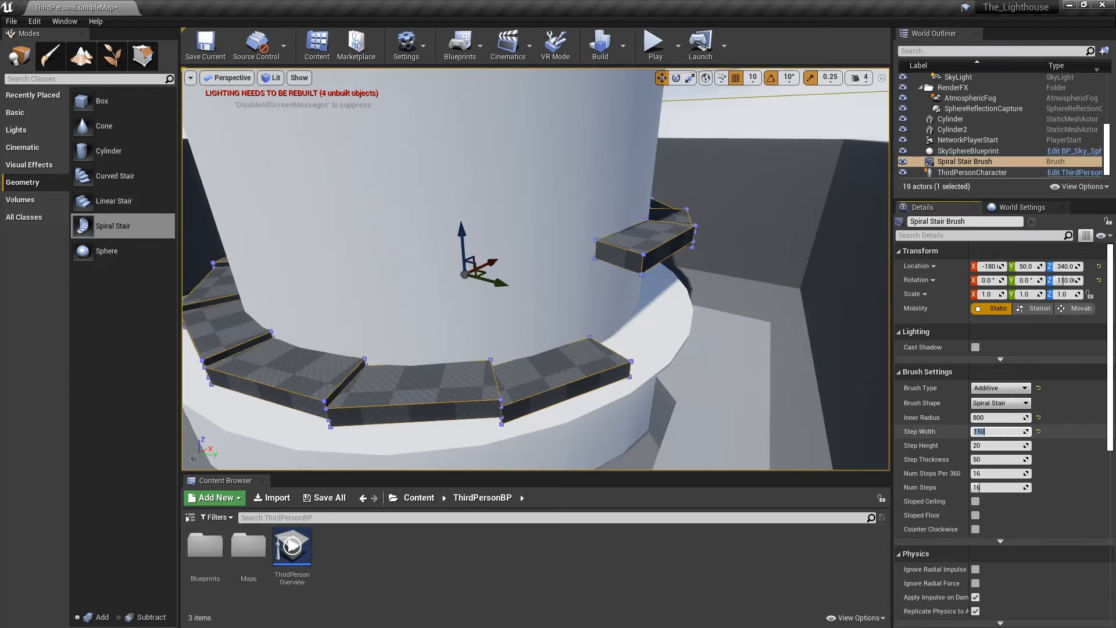
key(Tab)
key(Tab)
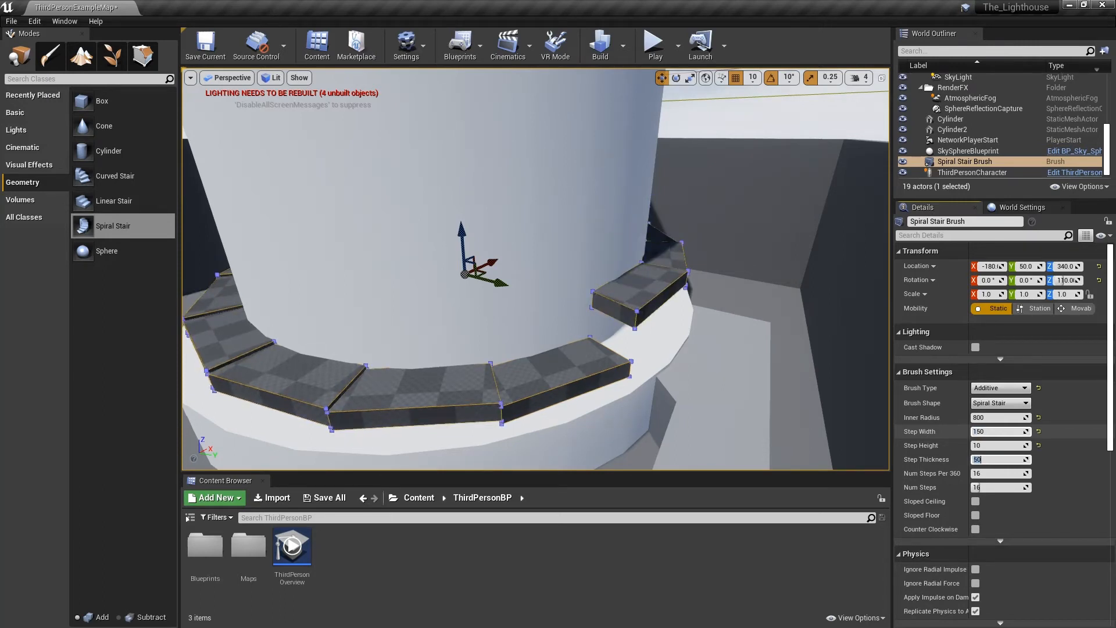
key(shift+Tab)
key(Tab)
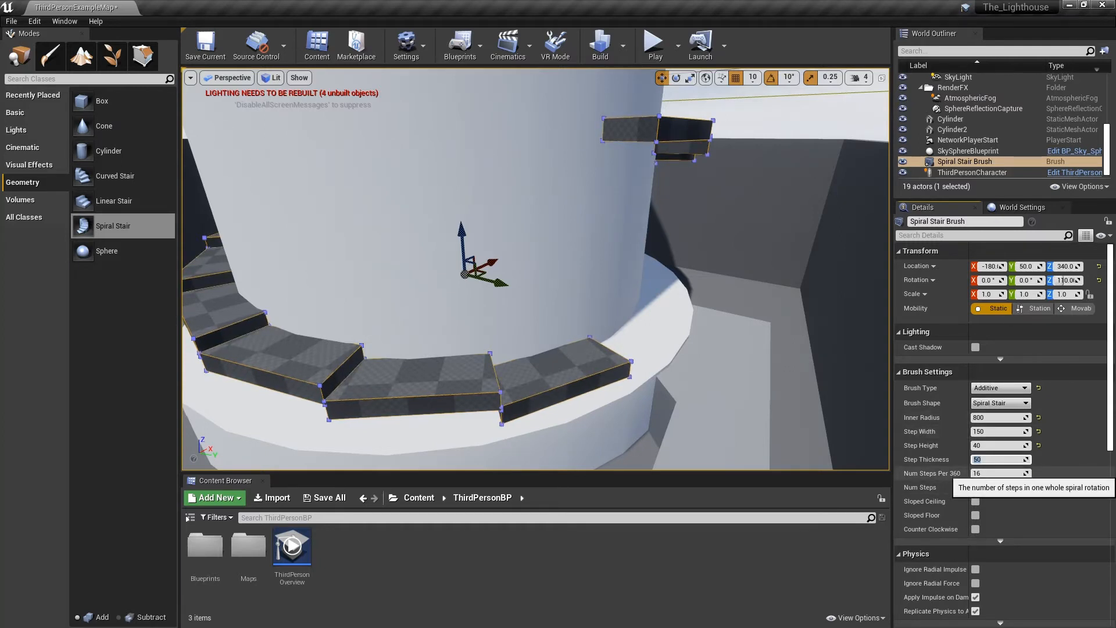
- Increase the spiral stair's number of steps per 360 to 32, and then to 64
key(Tab)
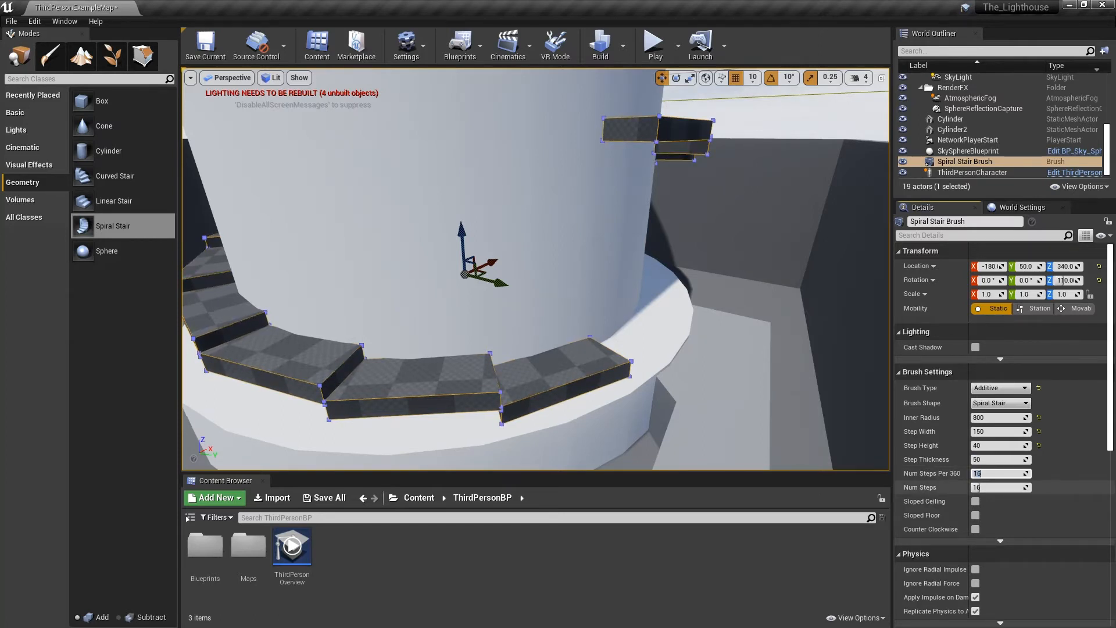
text(32)
key(Return)
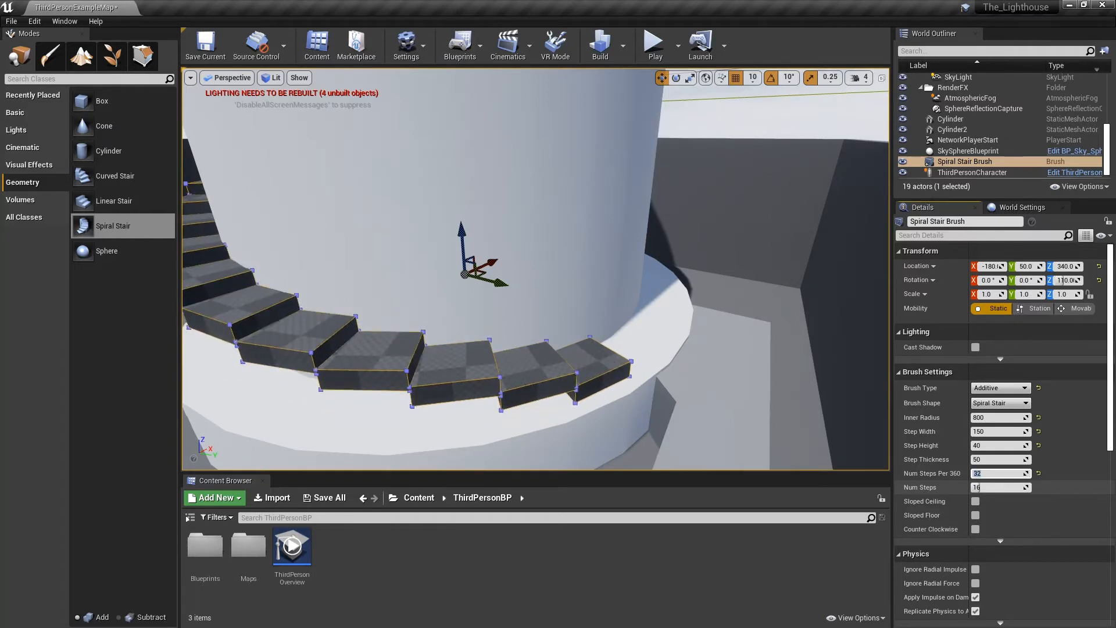
key(Return)
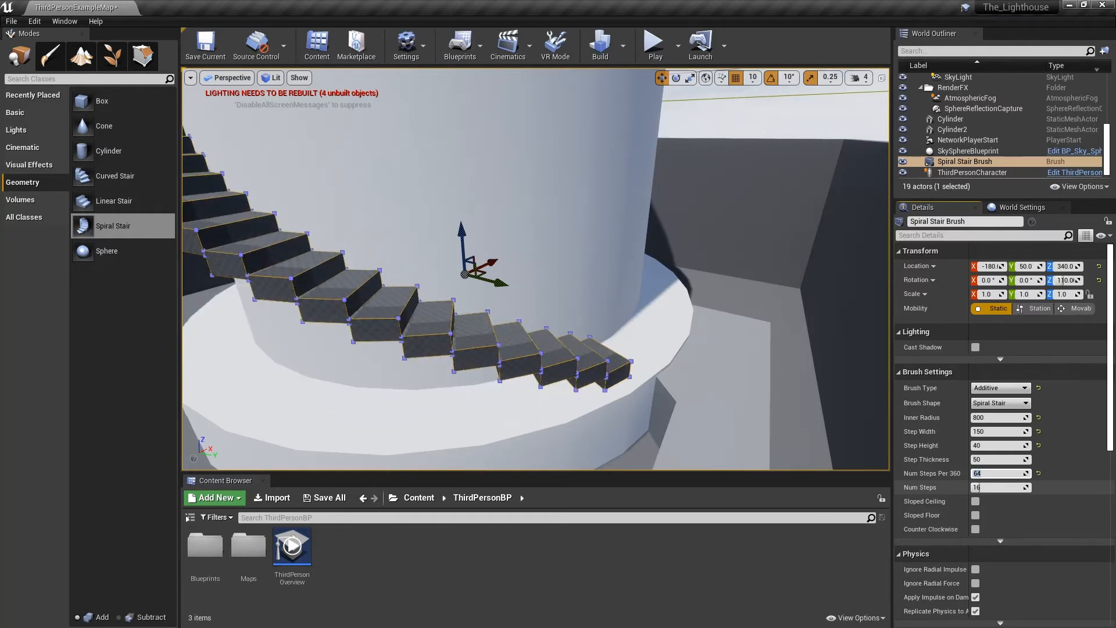
- Examine the spiral stair's steps up close and the staircase's course around the tower
key(s)
key(a)
mouse_move(535, 267)
right_down()
mouse_move(587, 259)
mouse_move(593, 273)
mouse_move(462, 270)
mouse_move(549, 264)
right_up()
key(d)
key(s)
key(a)
key(w)
key(w)
key(e)
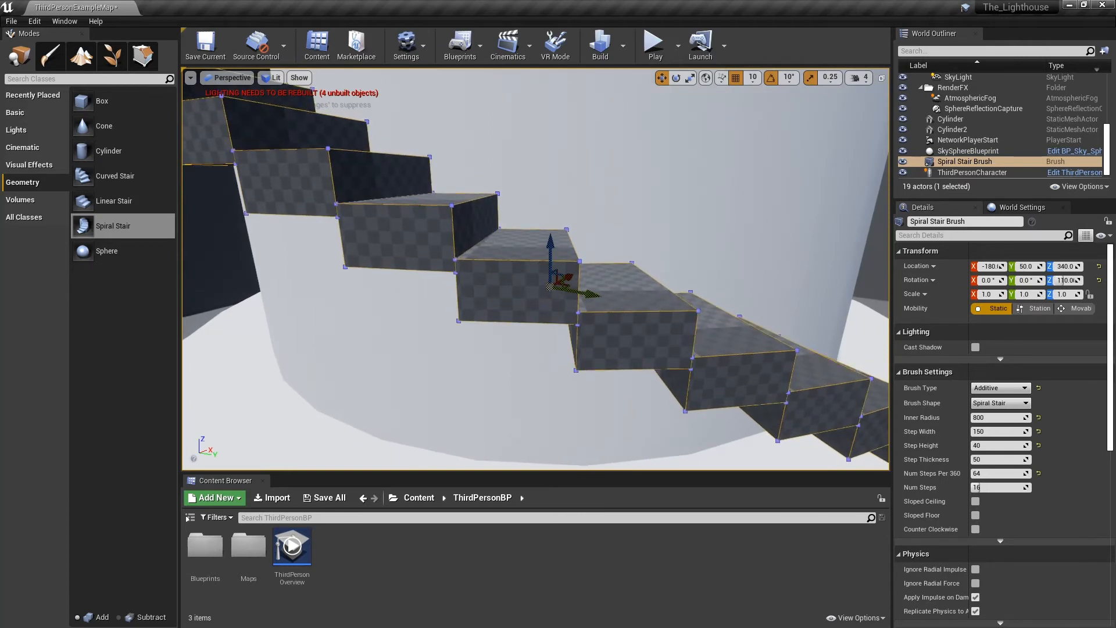
key(s)
mouse_move(549, 265)
right_down()
mouse_move(593, 268)
mouse_move(554, 265)
right_up()
key(e)
key(e)
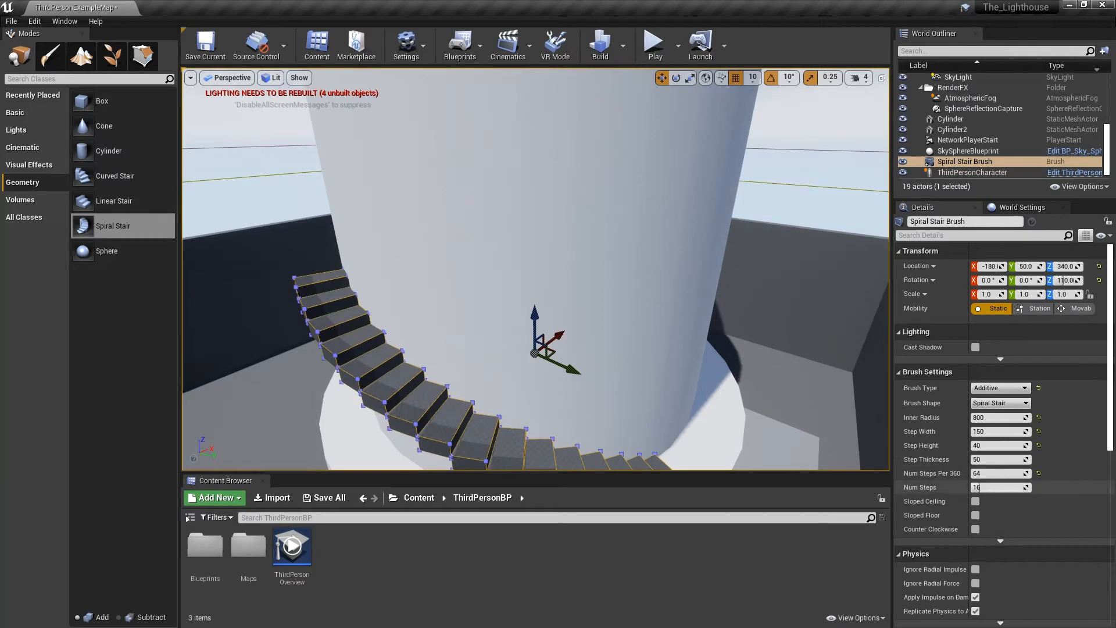
- Set the spiral stair's total number of steps to 32, then raise it to 37 so it climbs almost to the cylinder's top
mouse_move(751, 343)
right_down()
mouse_move(766, 302)
mouse_move(757, 378)
mouse_move(768, 350)
right_up()
key(s)
click(979, 487)
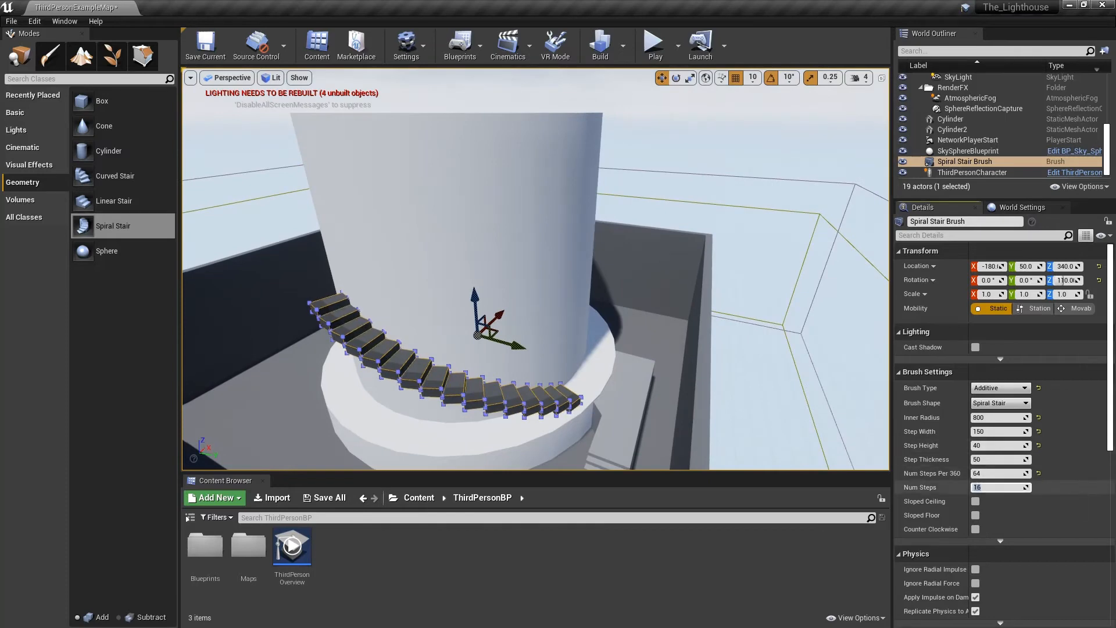
text(32)
key(Return)
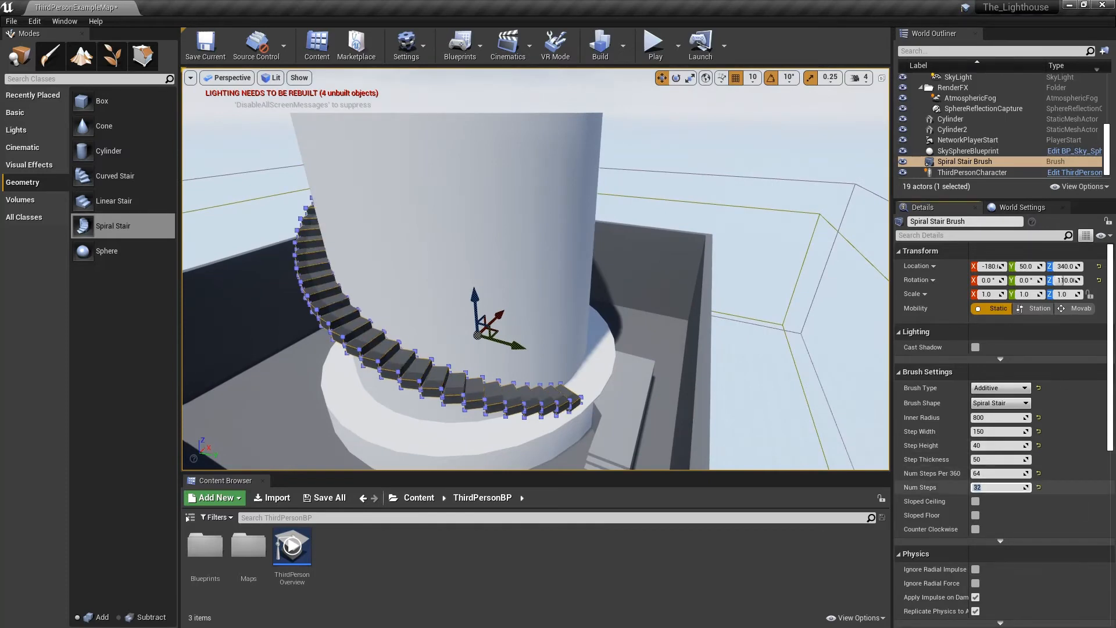
key(d)
right_drag(669, 314, 238, 300)
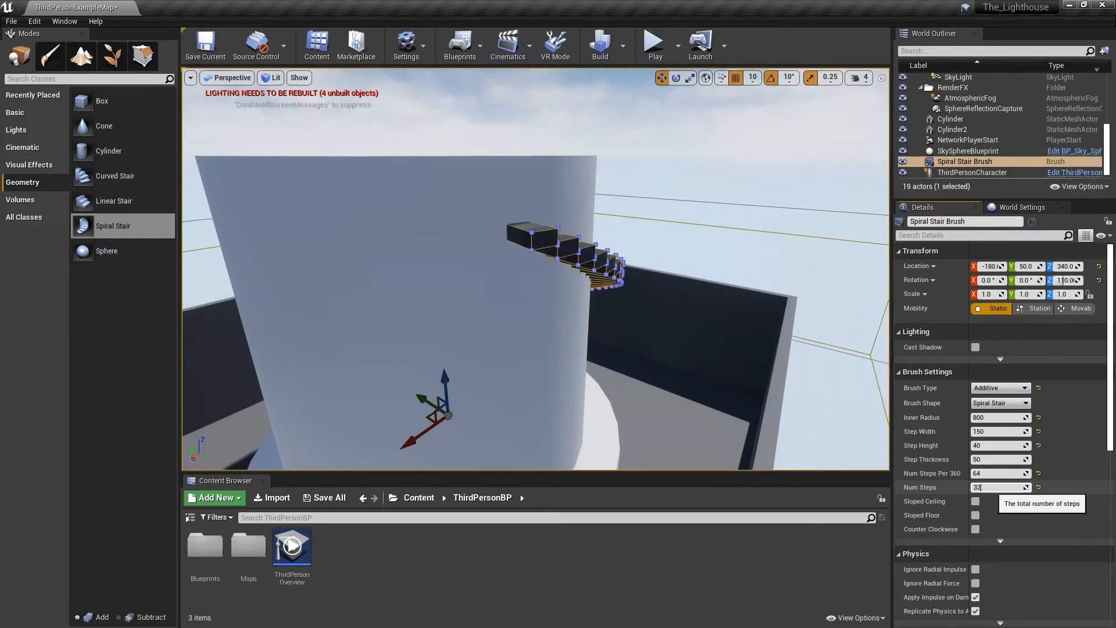
key(Return)
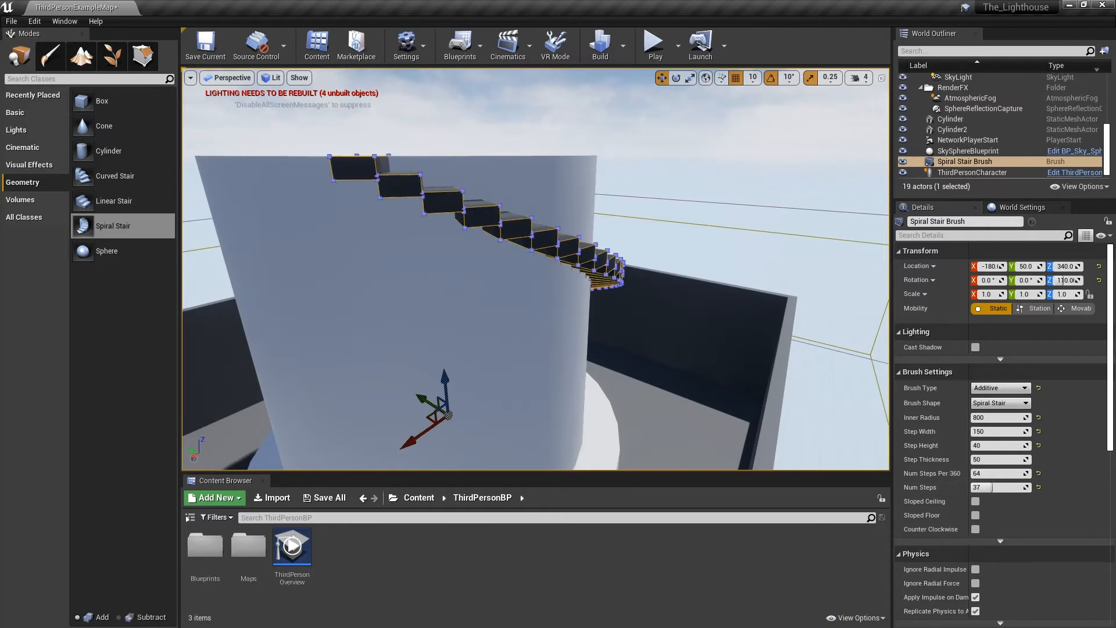
- Duplicate the tower cylinder straight up and stack the copy on top of it at about Z 2590
click(698, 152)
mouse_move(698, 151)
right_down()
mouse_move(698, 233)
mouse_move(692, 186)
mouse_move(628, 262)
mouse_move(637, 247)
mouse_move(599, 241)
mouse_move(465, 247)
mouse_move(773, 250)
mouse_move(636, 245)
right_up()
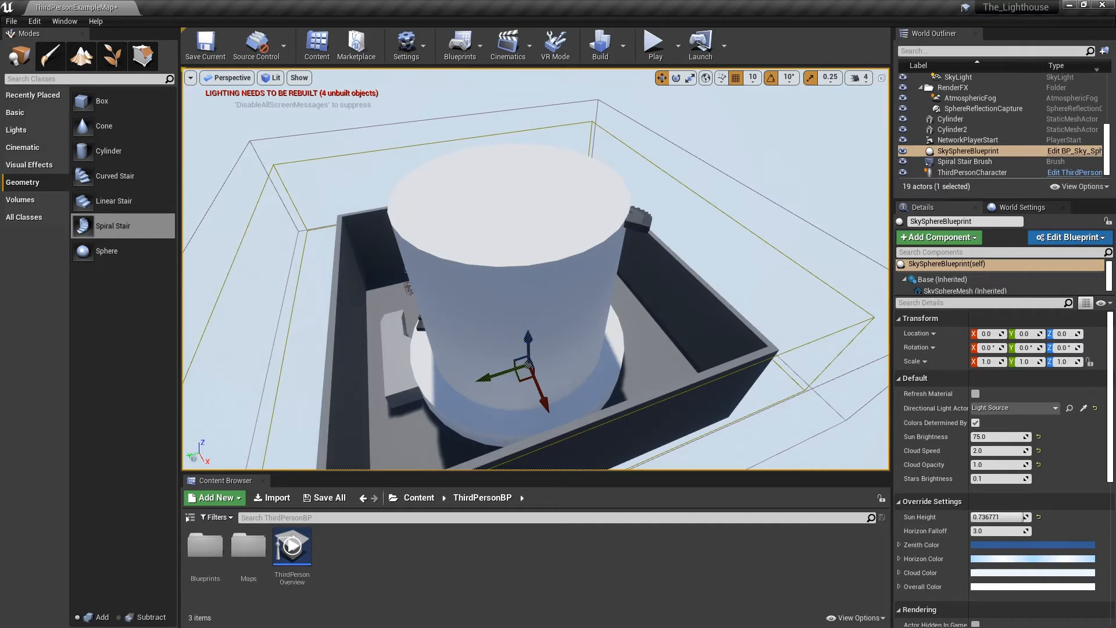
click(514, 250)
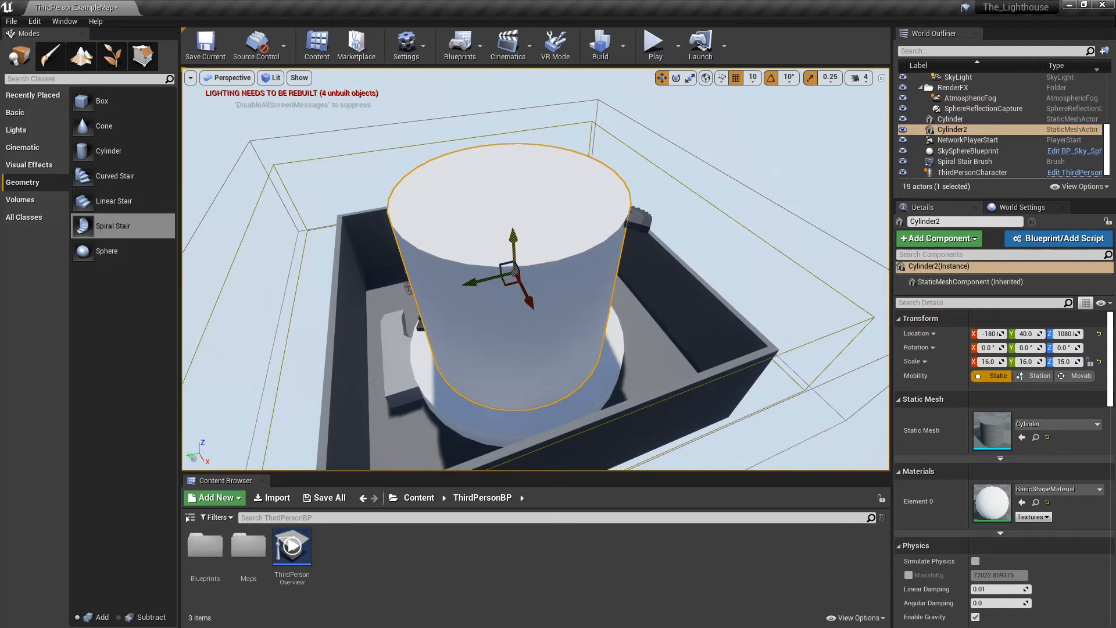
shift+drag(513, 236, 513, 160)
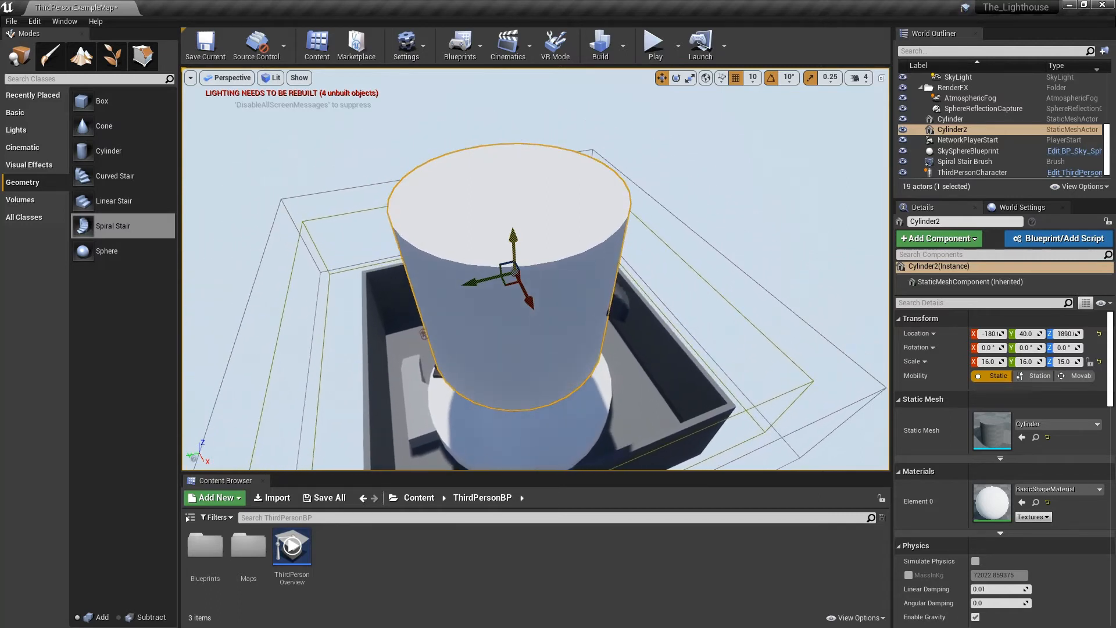
key(ctrl+z)
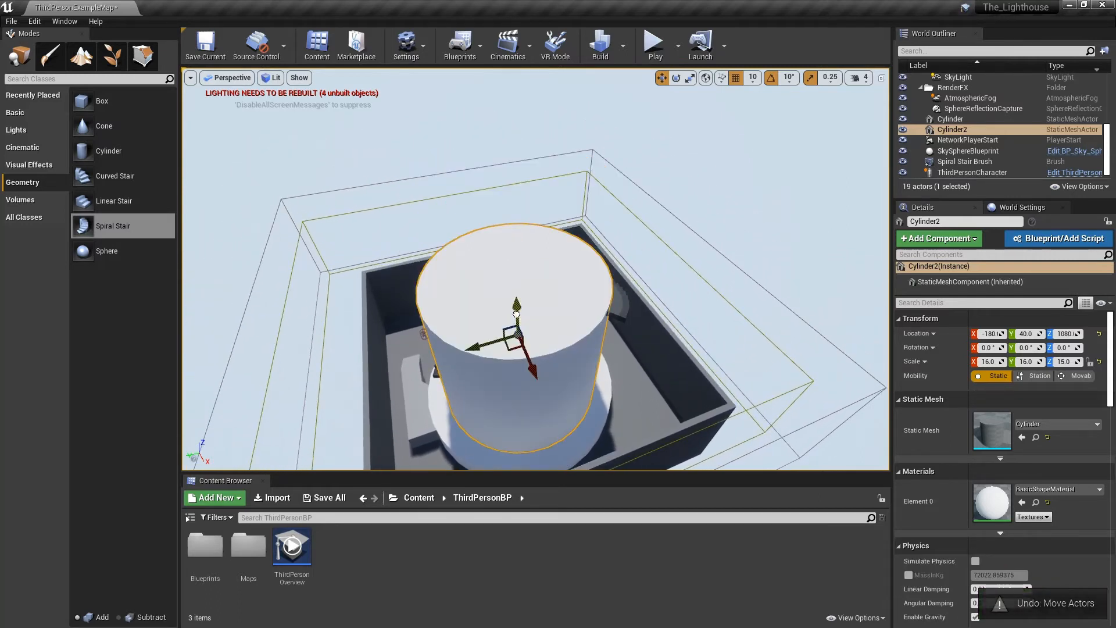
alt+drag(516, 314, 519, 153)
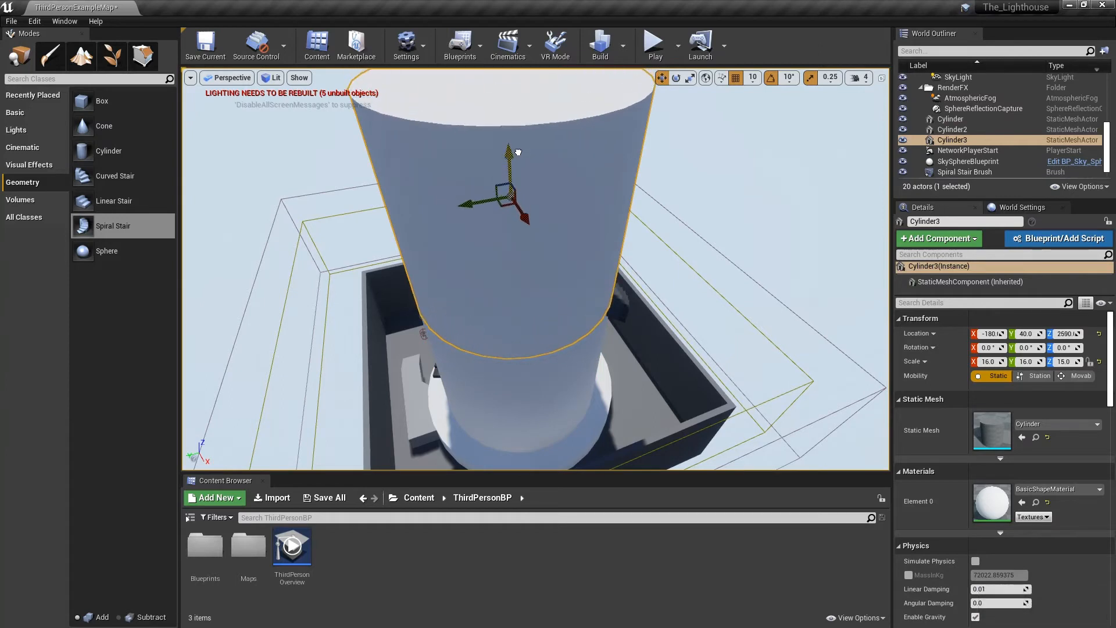
right_drag(516, 245, 475, 149)
key(s)
alt+drag(506, 232, 506, 169)
scroll(541, 244, up, 6)
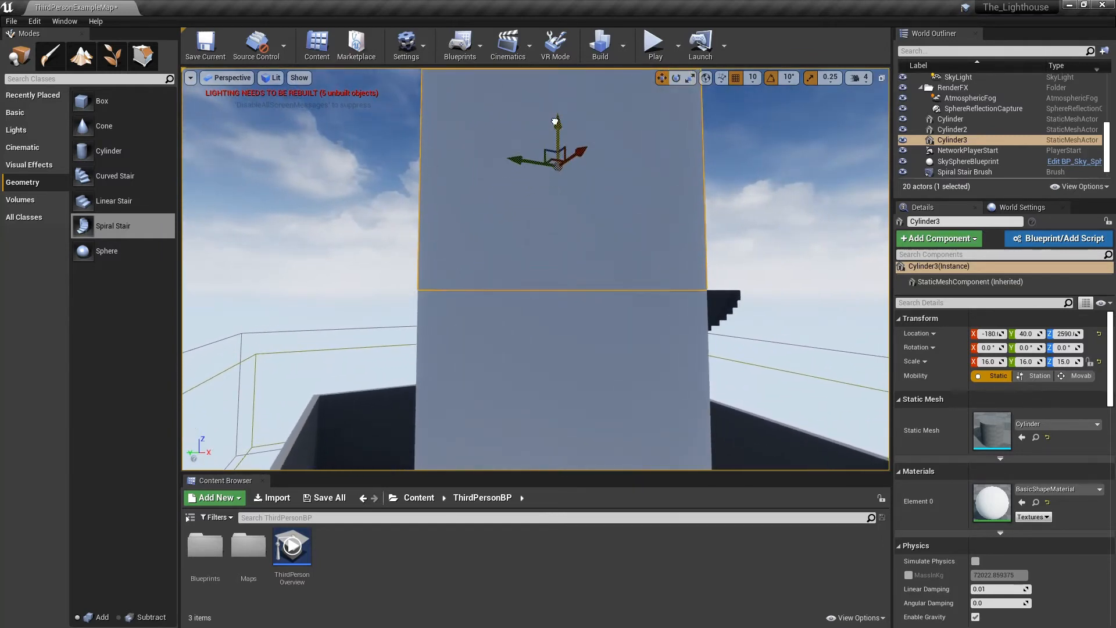
- Lower the new upper cylinder to Z 2580 and set its X and Y scale to 13
key(e)
right_drag(535, 245, 449, 307)
key(d)
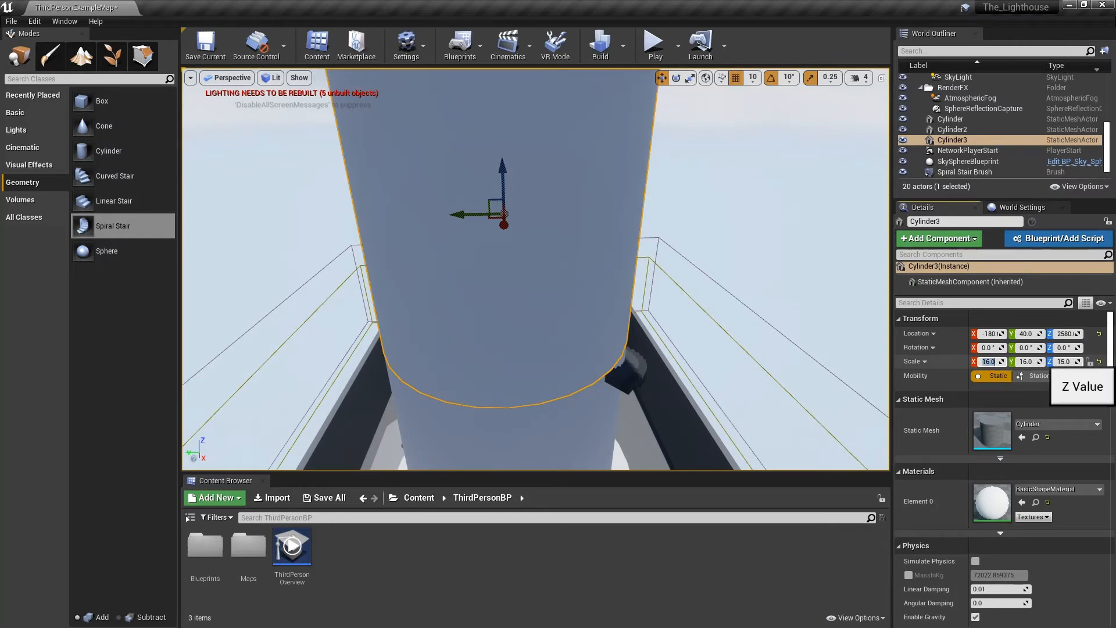
key(Tab)
text(13)
key(Tab)
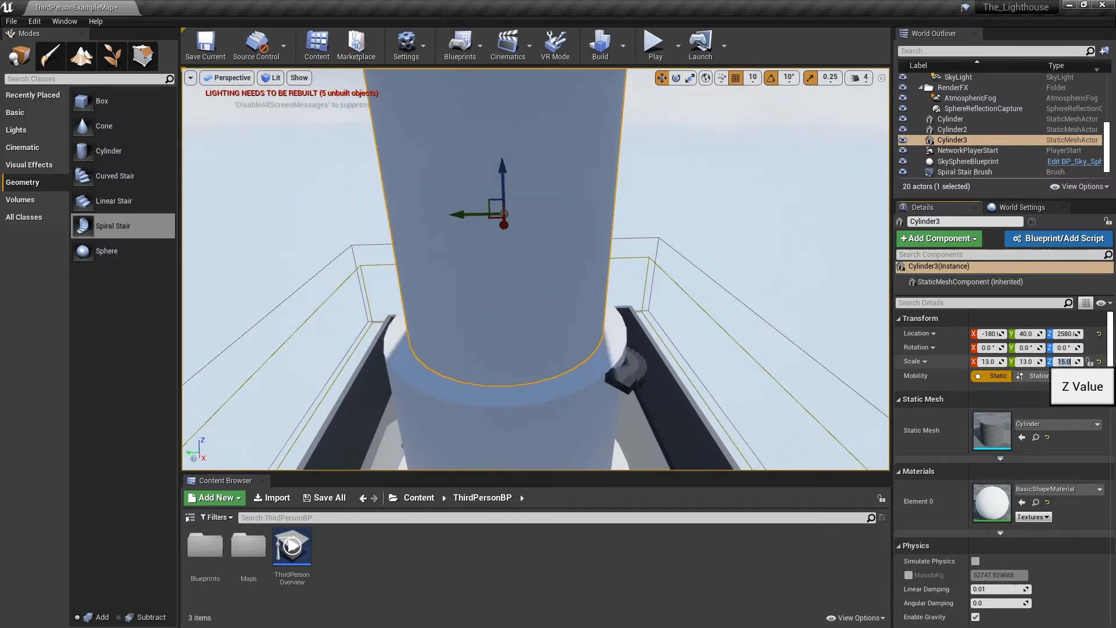
- Examine the stacked tower from several sides and the gap between the staircase's top end and the ledge
key(s)
right_drag(541, 274, 670, 284)
key(a)
key(w)
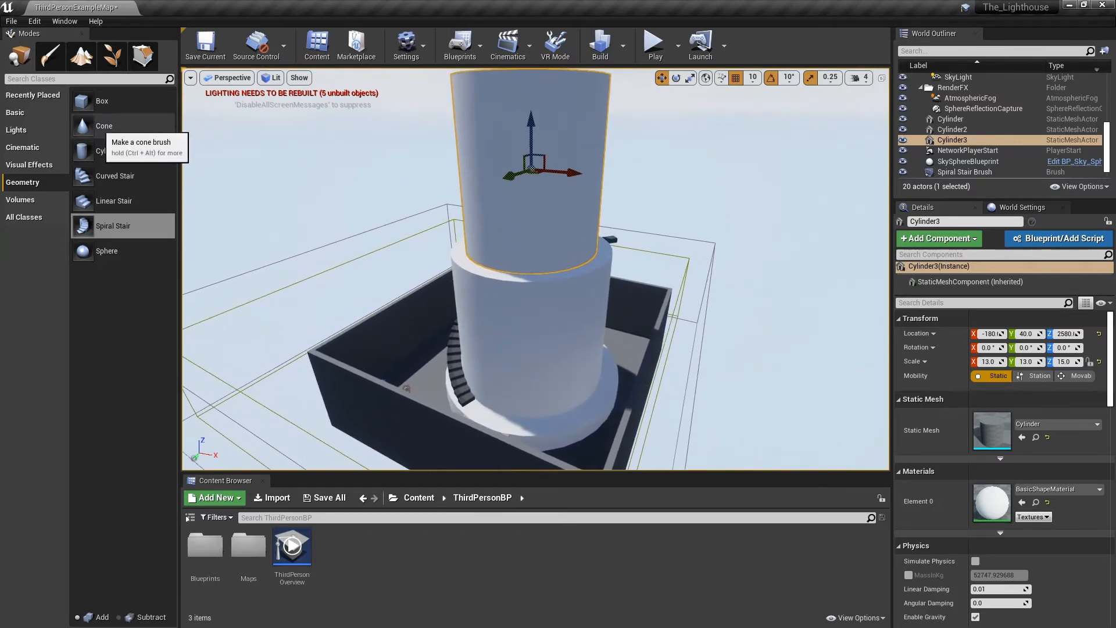
key(d)
right_drag(407, 262, 199, 301)
key(w)
key(s)
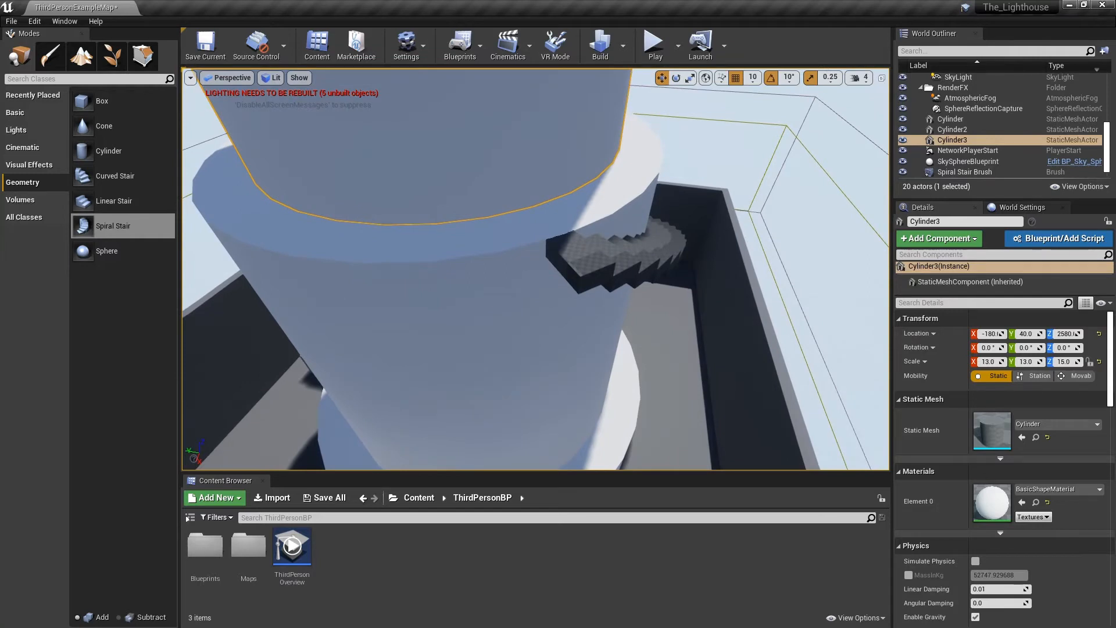
- Place a basic cube near the staircase's top end and rotate it 50 degrees about Z
click(34, 112)
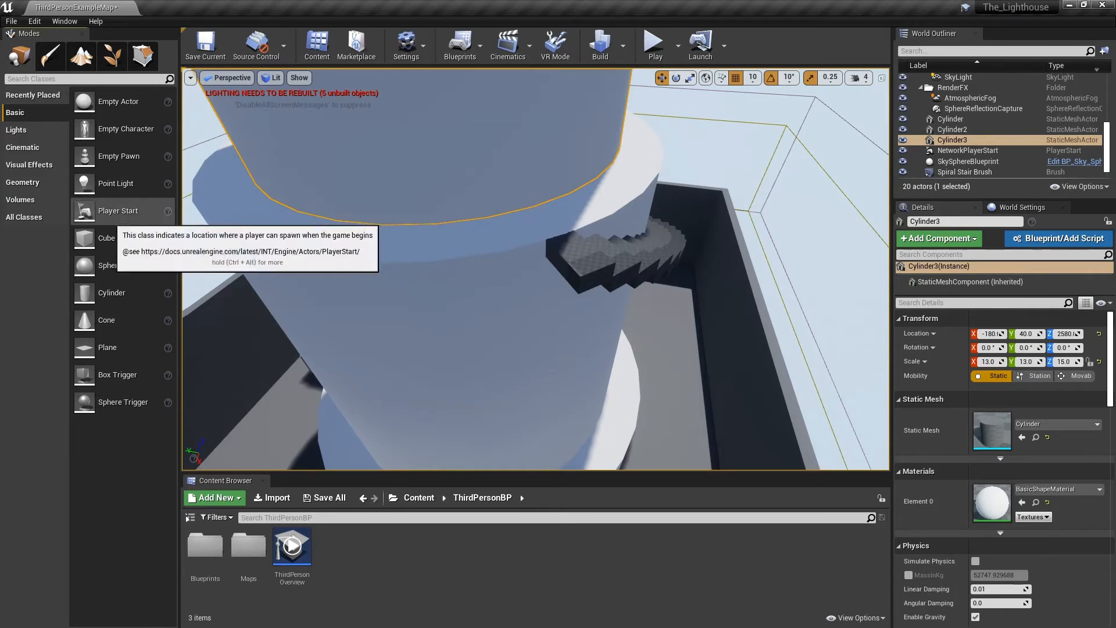
drag(93, 238, 430, 230)
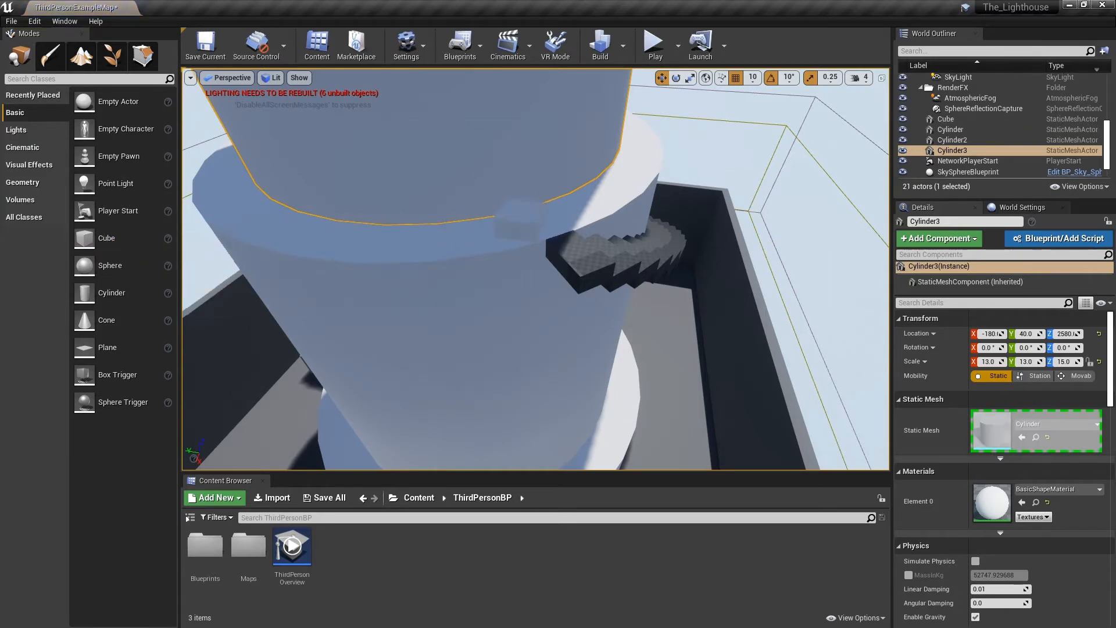
drag(517, 218, 515, 227)
mouse_move(515, 226)
right_down()
mouse_move(524, 256)
mouse_move(512, 233)
mouse_move(523, 221)
right_up()
key(e)
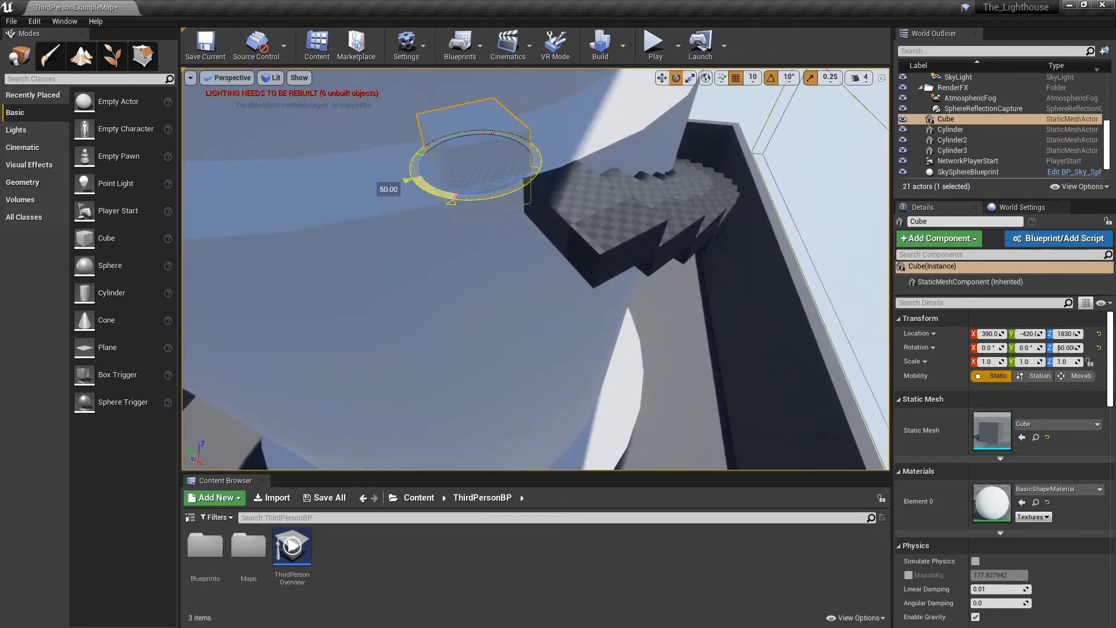
drag(494, 195, 488, 195)
mouse_move(524, 226)
right_down()
mouse_move(512, 233)
mouse_move(523, 224)
right_up()
key(r)
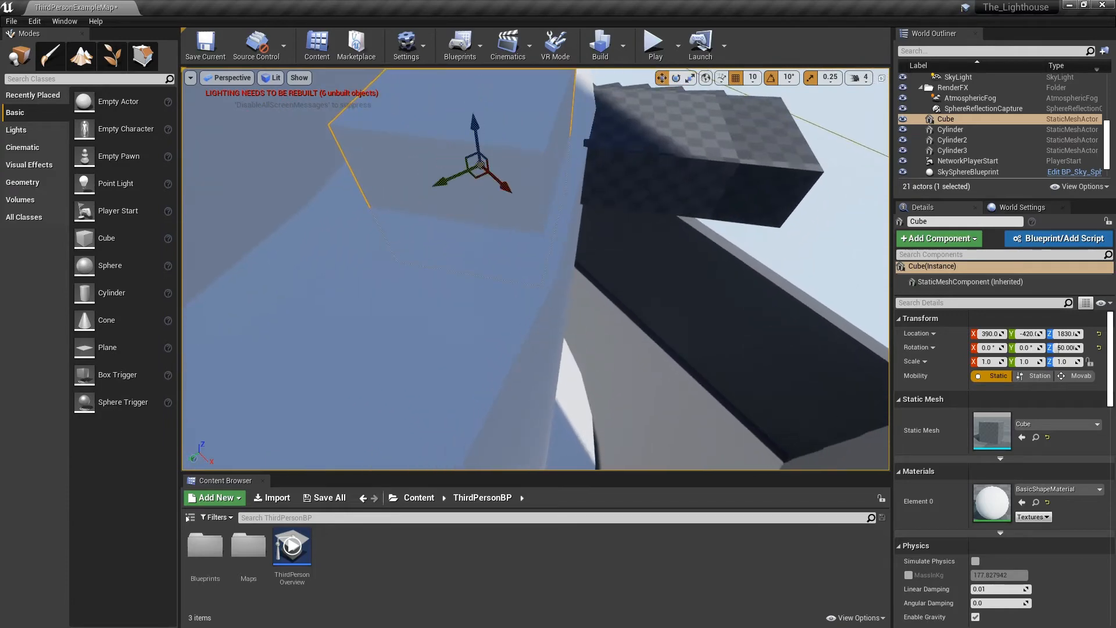
- Move the cube outward beside the staircase's last step, to X 510 and Y -470
drag(477, 168, 657, 198)
right_drag(657, 198, 592, 234)
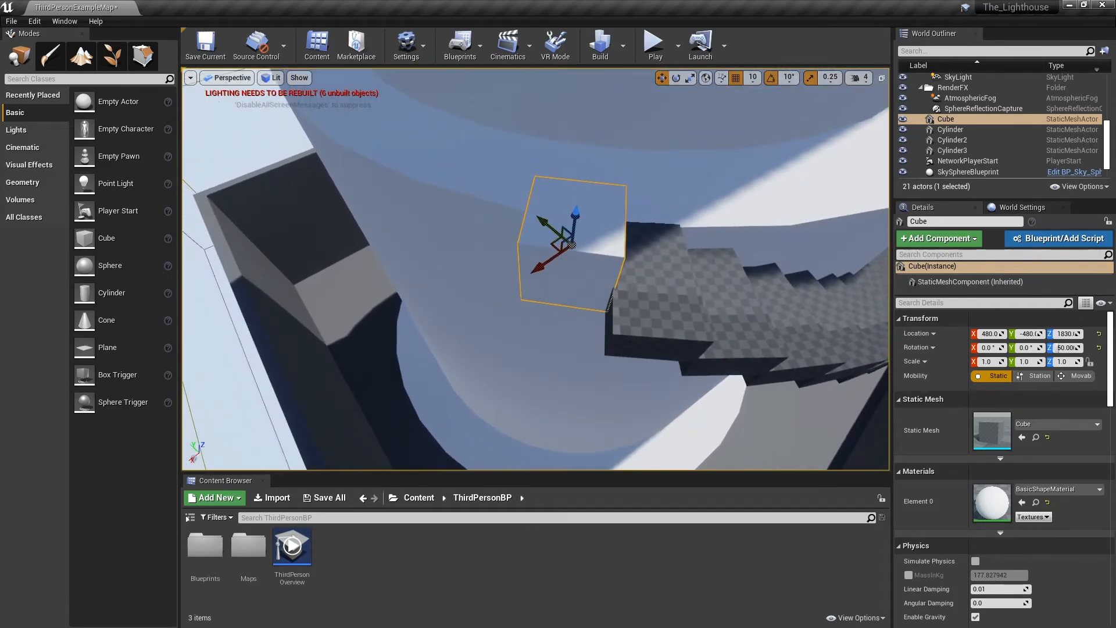
drag(565, 245, 534, 253)
- Scale the cube into a flat landing of 1.75 in X and Y and 0.25 in Z
key(e)
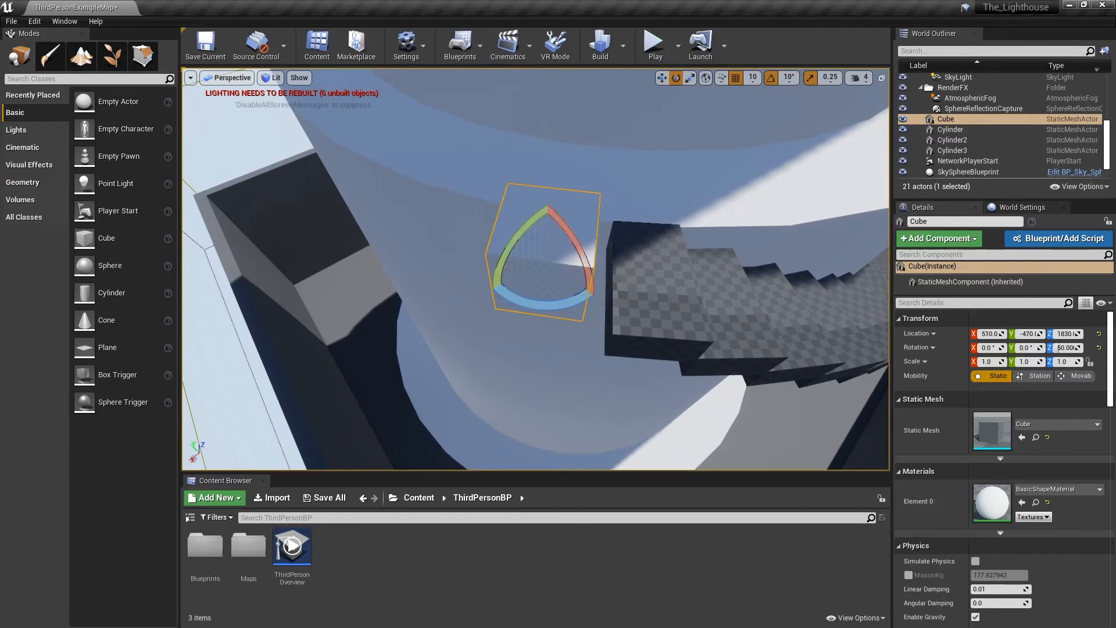
key(r)
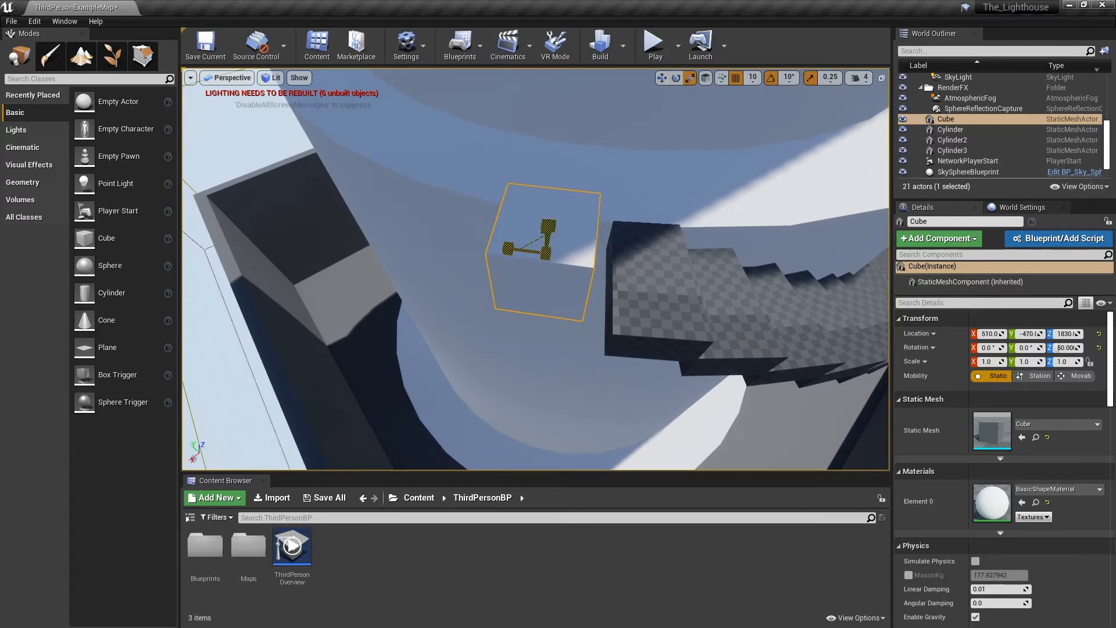
drag(545, 253, 574, 226)
right_drag(545, 253, 687, 239)
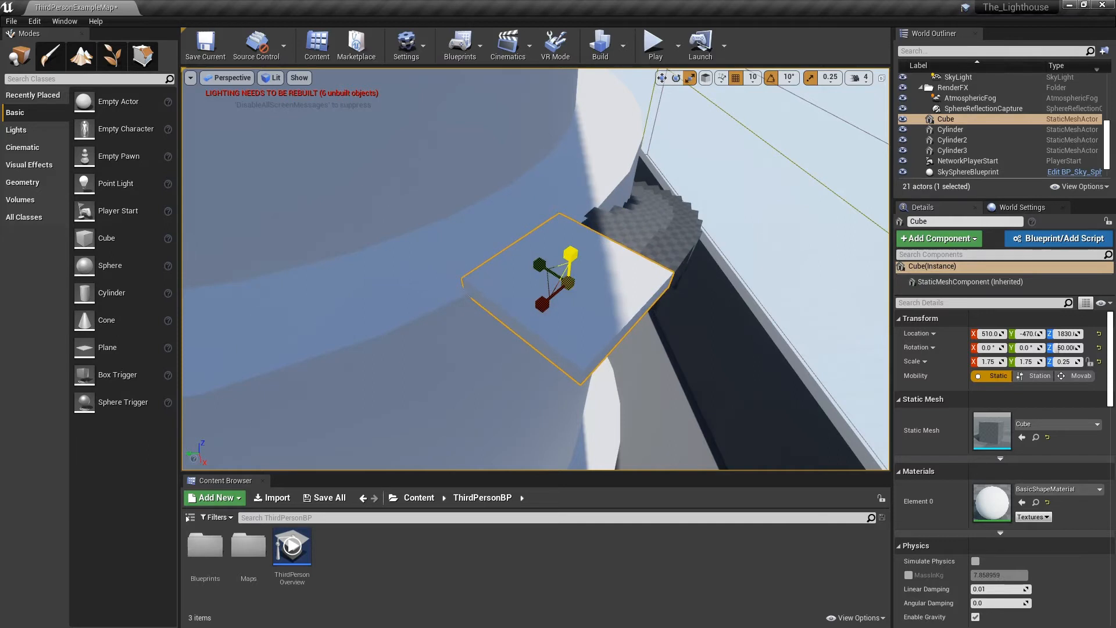
- Lower the landing slab to Z 1820 to line it up with the staircase's last step
right_drag(570, 254, 468, 197)
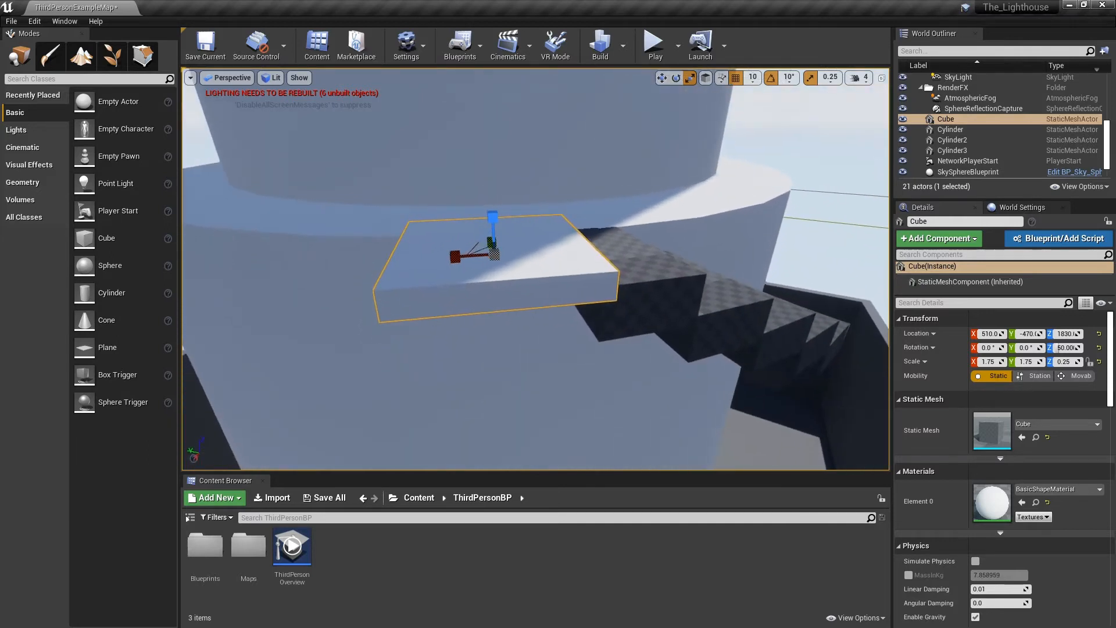
key(e)
key(w)
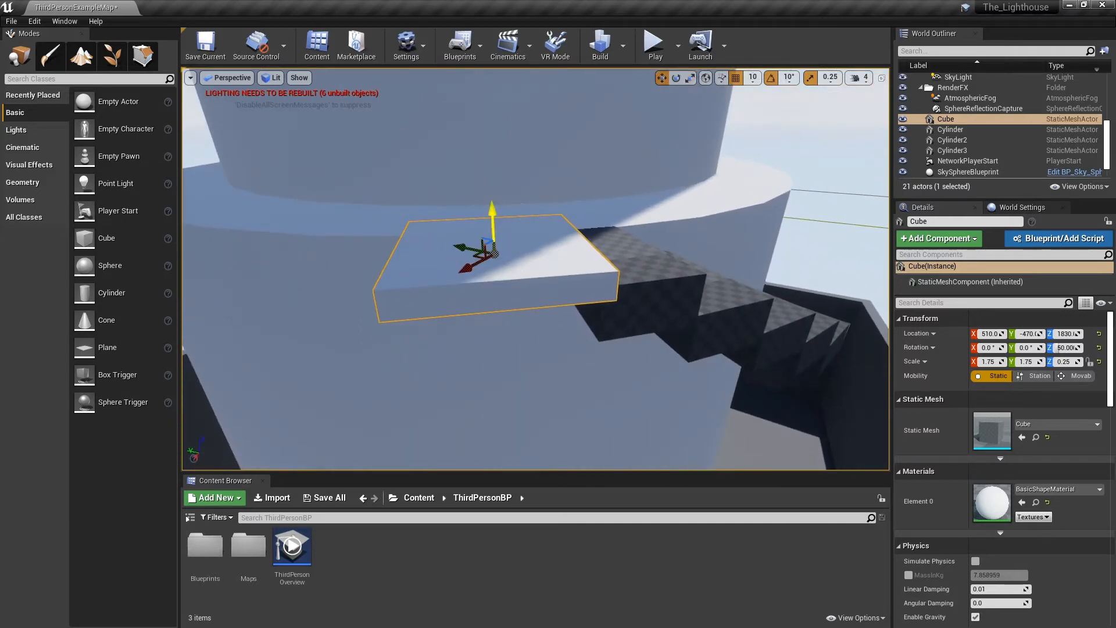
drag(491, 215, 491, 227)
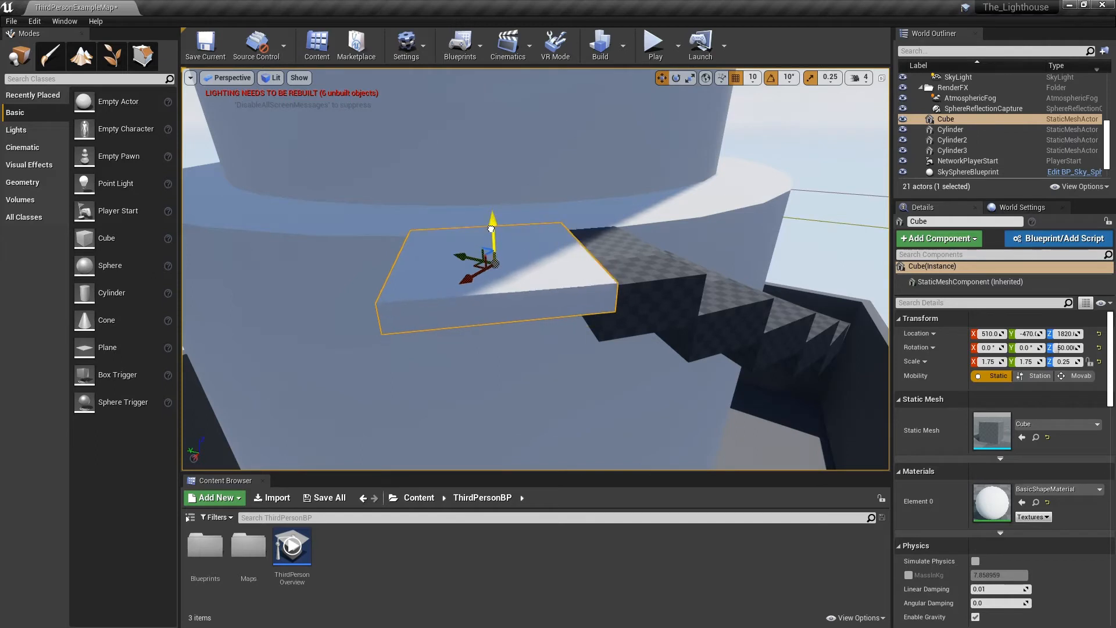
- Check the landing slab's angle and fit against the tower ledge and the staircase from above
right_drag(491, 227, 487, 299)
key(a)
key(w)
key(d)
key(s)
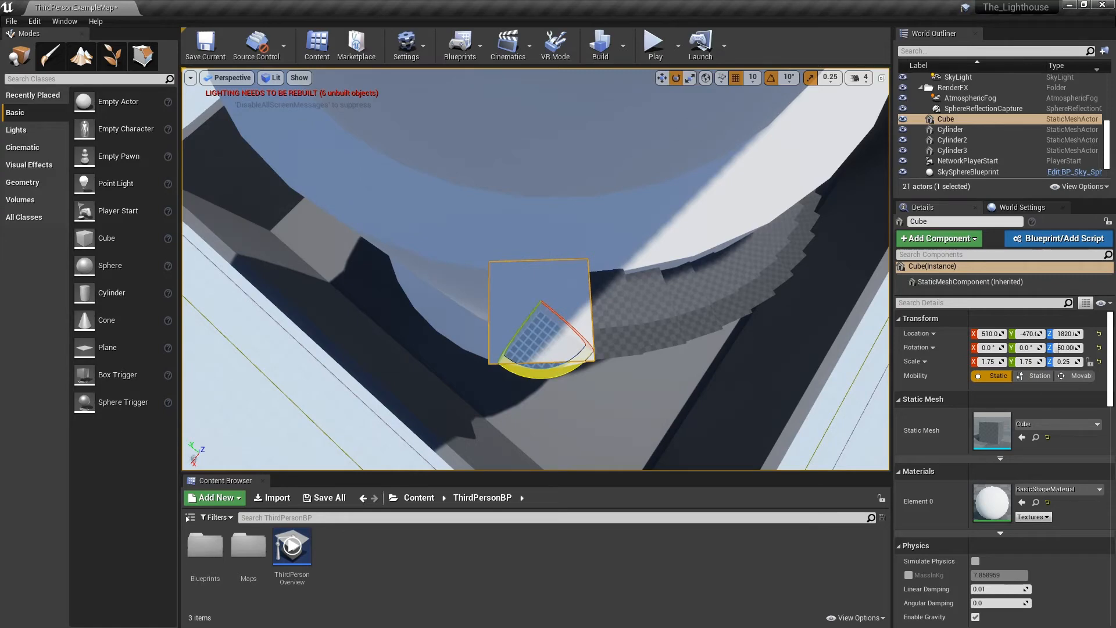
drag(497, 369, 498, 369)
right_click(639, 307)
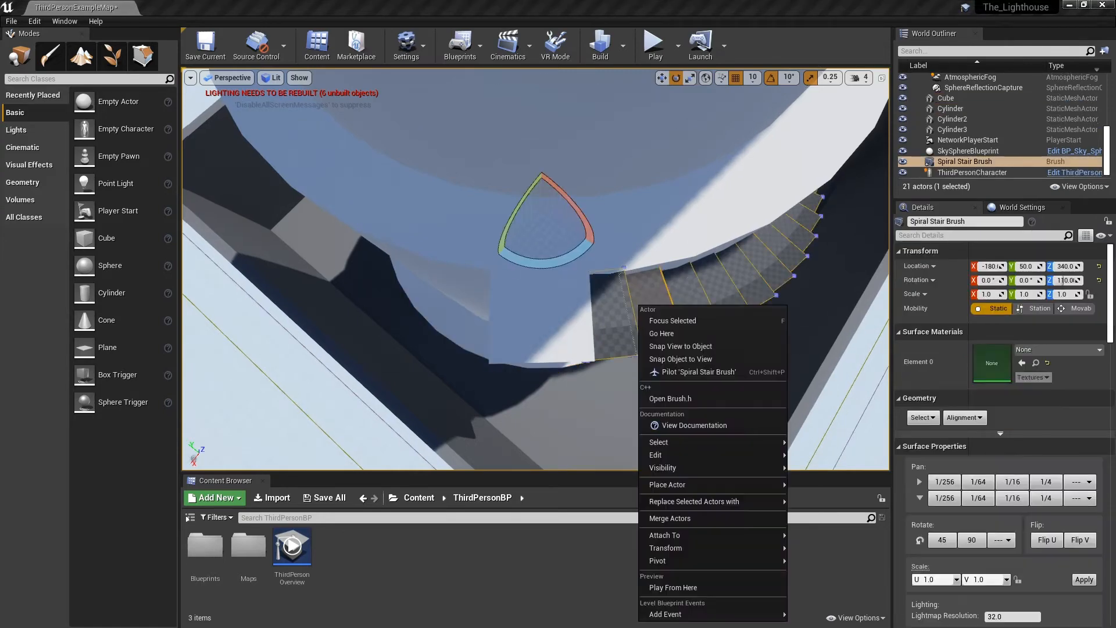
click(599, 401)
- Duplicate the spiral stair brush and raise the copy to Z 1860, around the upper tower cylinder
key(s)
right_drag(599, 401, 342, 319)
key(w)
key(s)
key(a)
key(d)
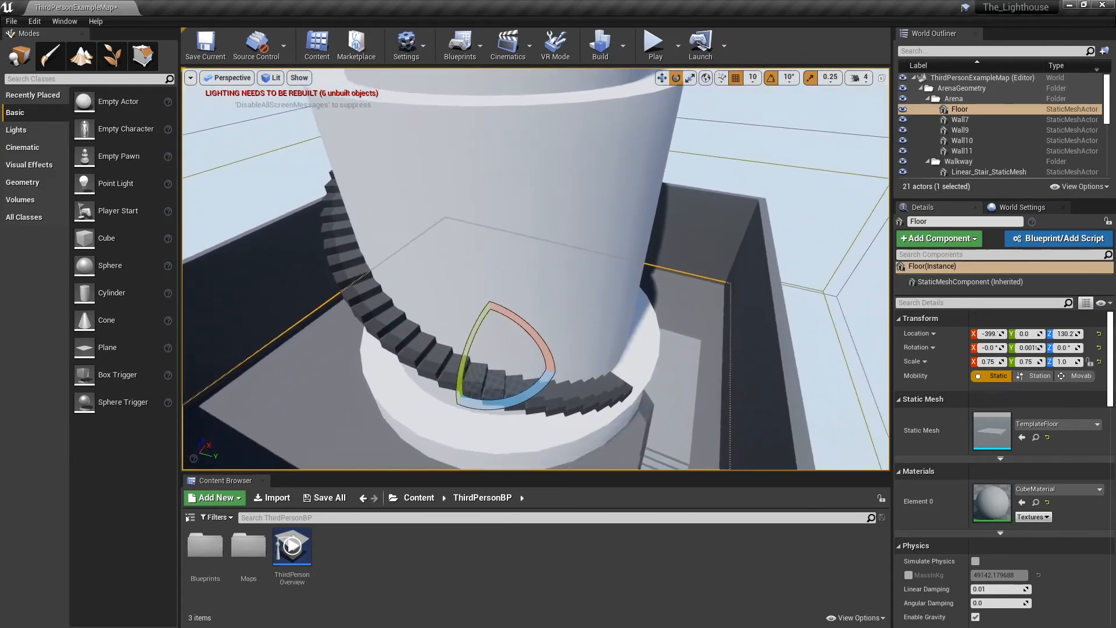
click(611, 389)
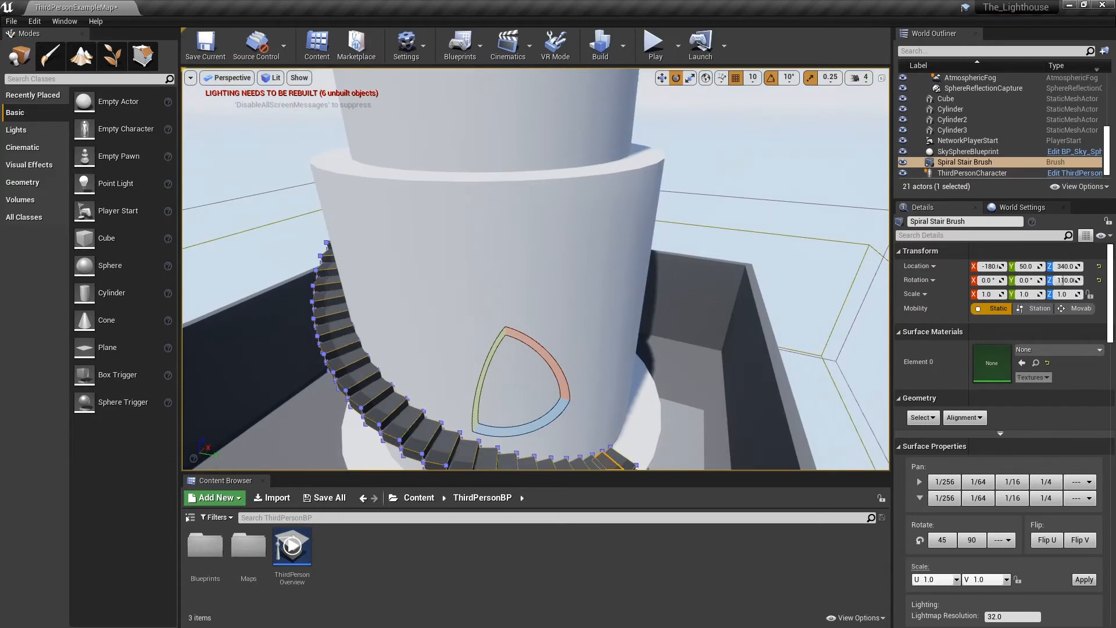
key(s)
right_drag(535, 269, 444, 253)
key(d)
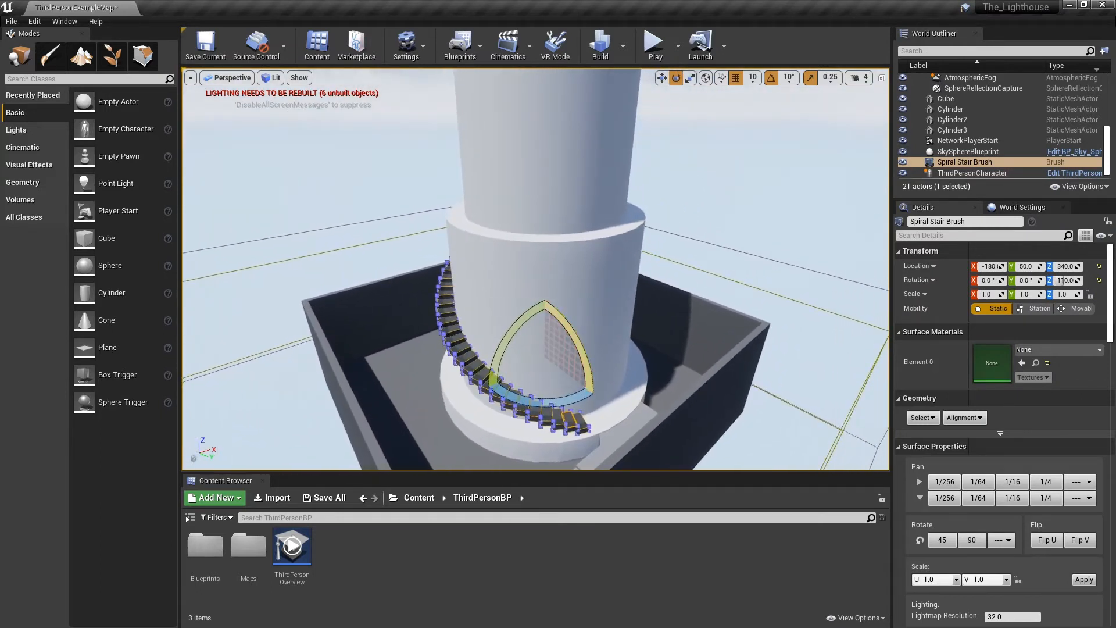
key(w)
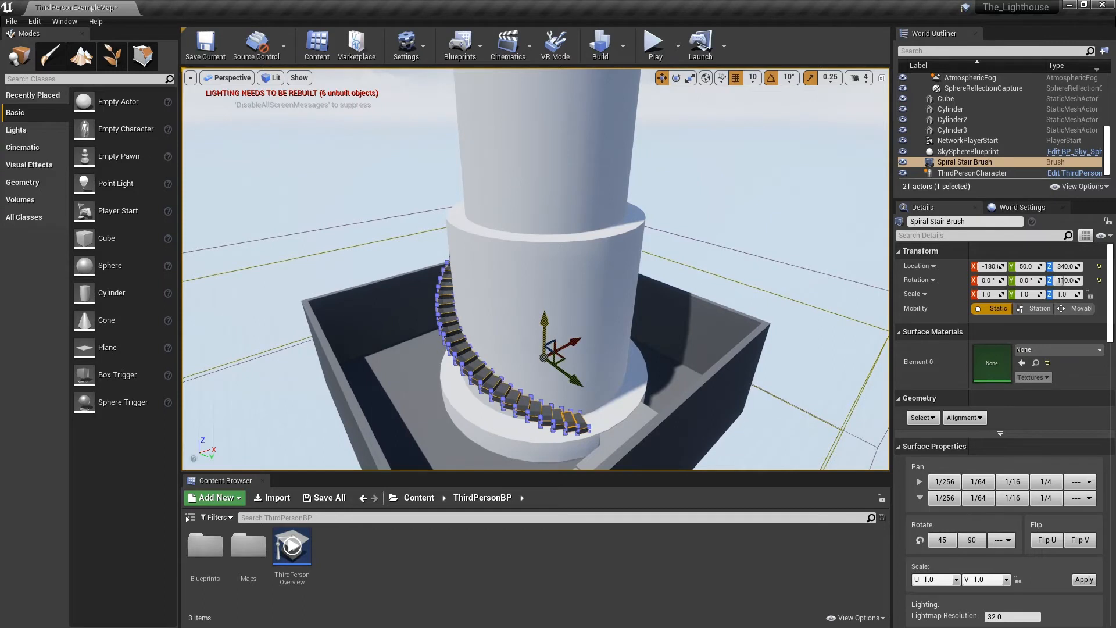
mouse_move(545, 332)
alt+mouse_down()
mouse_move(561, 153)
mouse_move(561, 165)
alt+mouse_up()
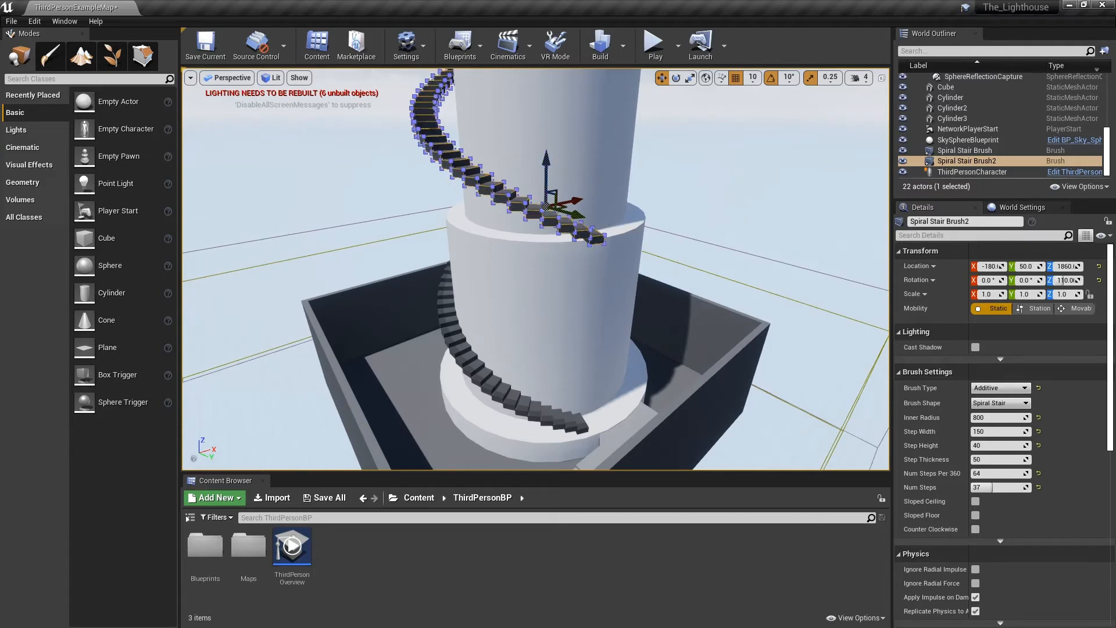
- Set the Inner Radius of the upper spiral stair brush to 600 so its steps sit against the narrower cylinder
right_drag(561, 165, 431, 177)
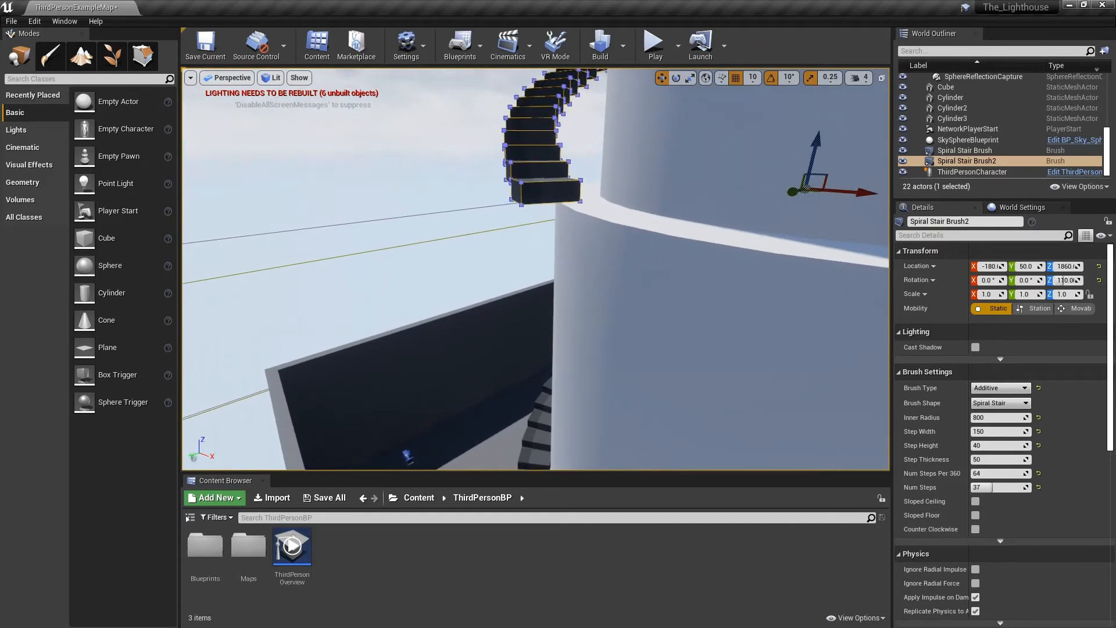
click(487, 143)
click(531, 138)
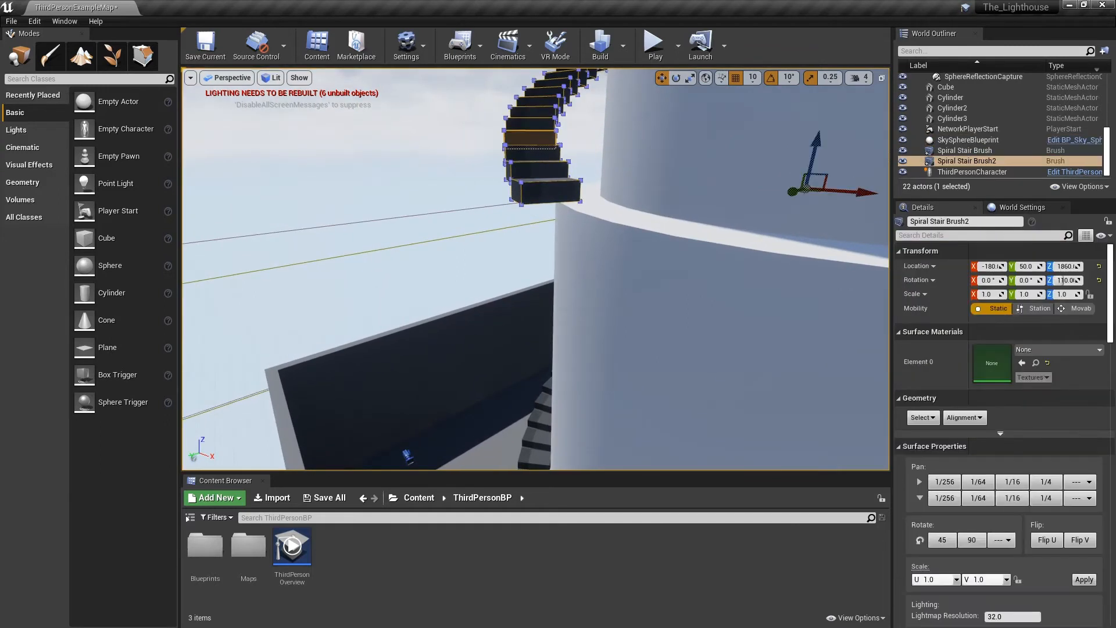
mouse_move(530, 138)
right_down()
mouse_move(519, 186)
mouse_move(565, 166)
right_up()
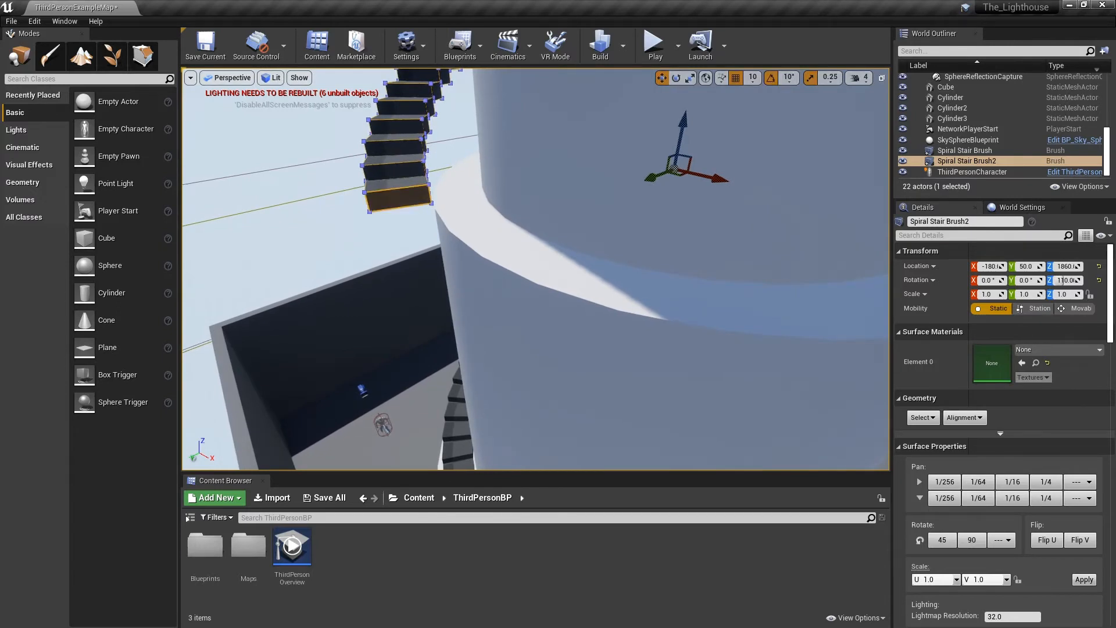
click(647, 464)
click(953, 161)
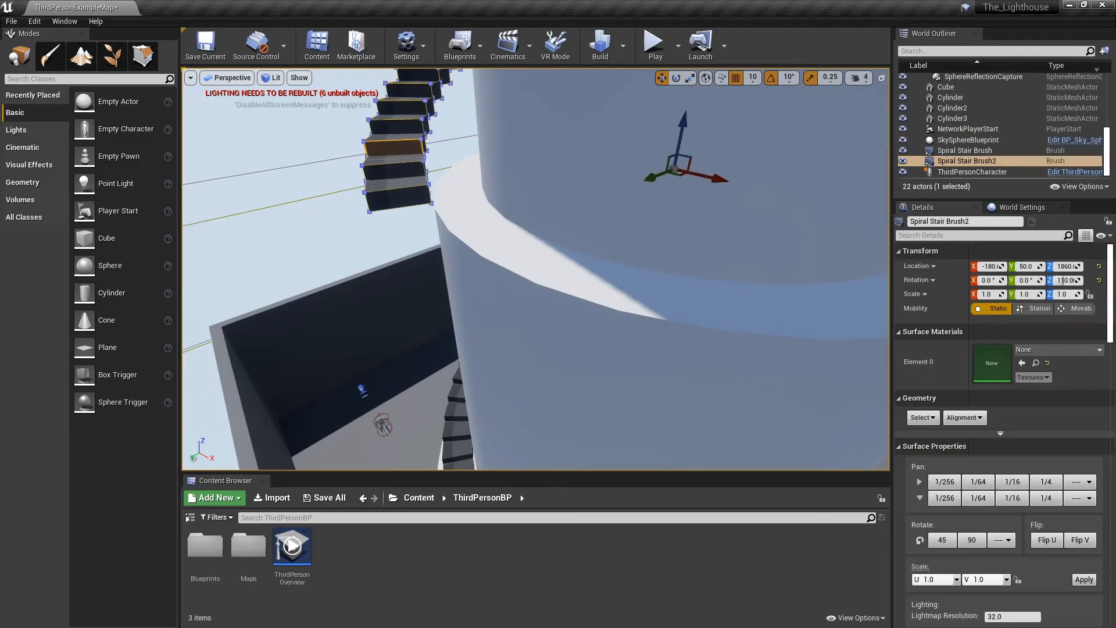
click(395, 149)
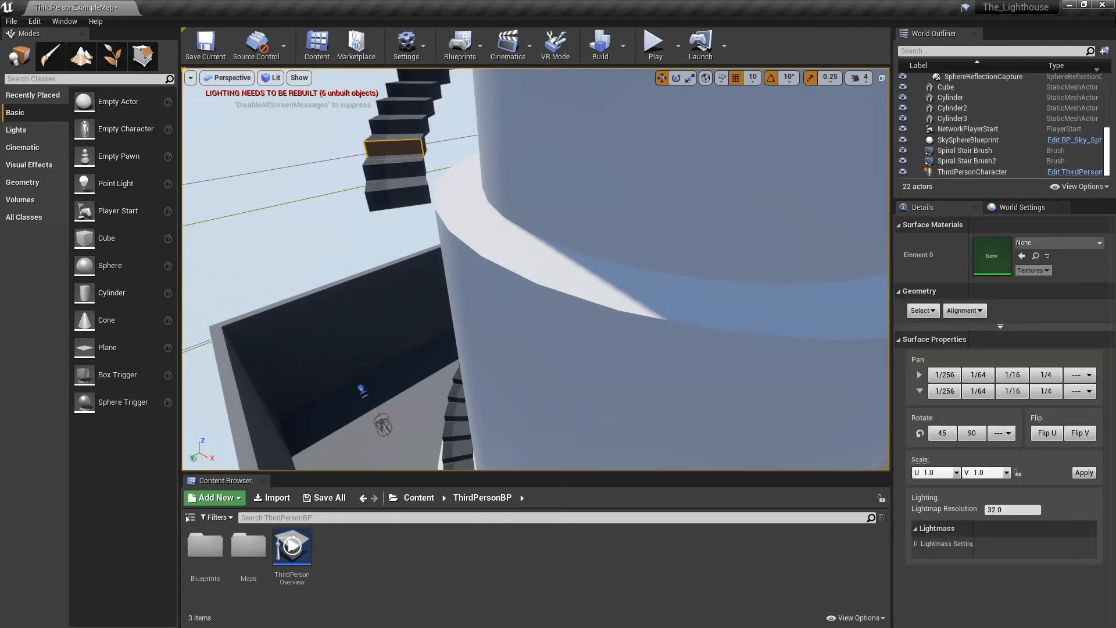
click(648, 464)
click(927, 162)
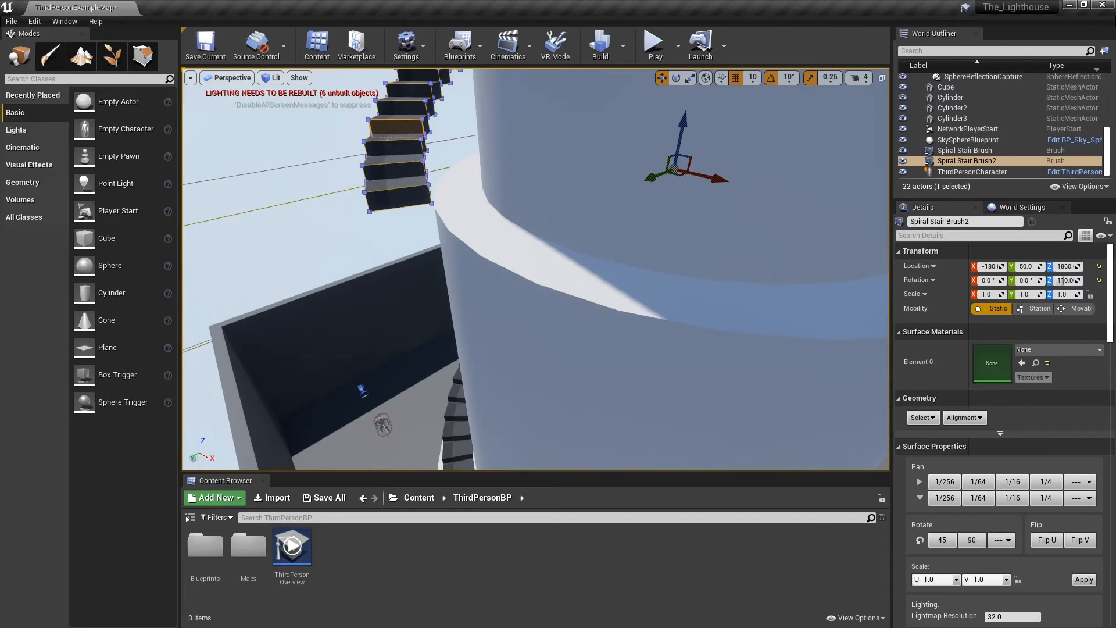
right_drag(535, 268, 748, 209)
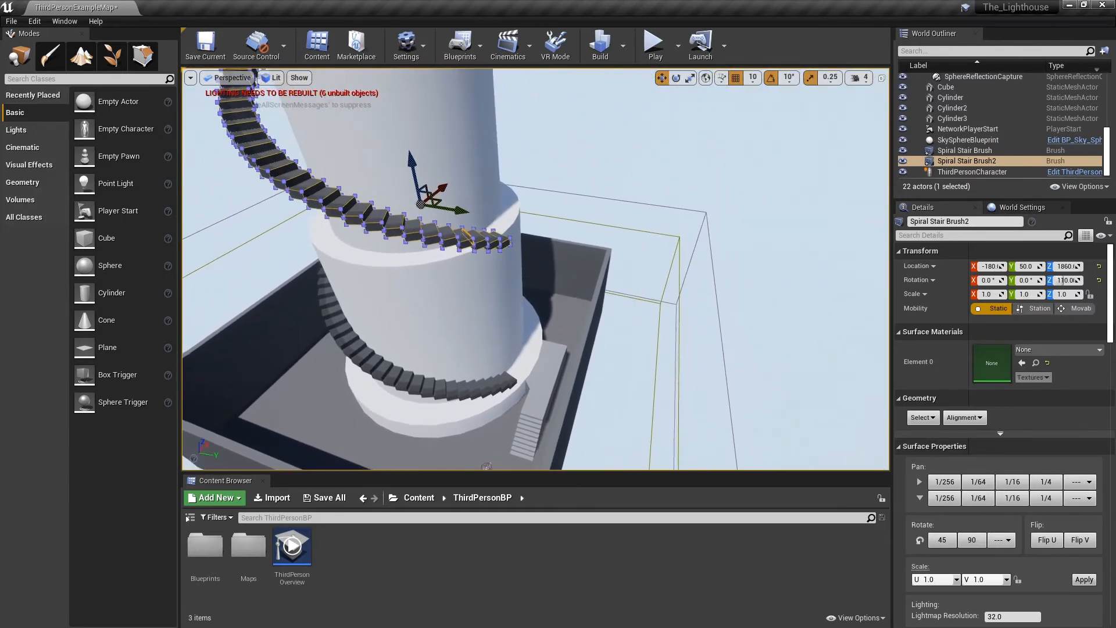
click(930, 150)
click(931, 161)
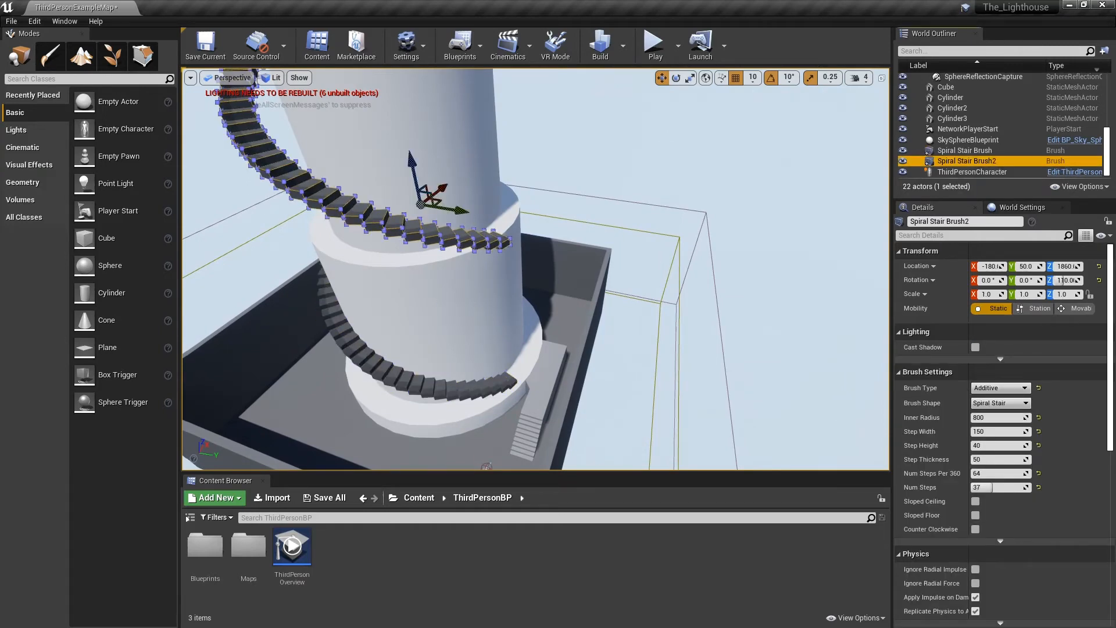
click(996, 417)
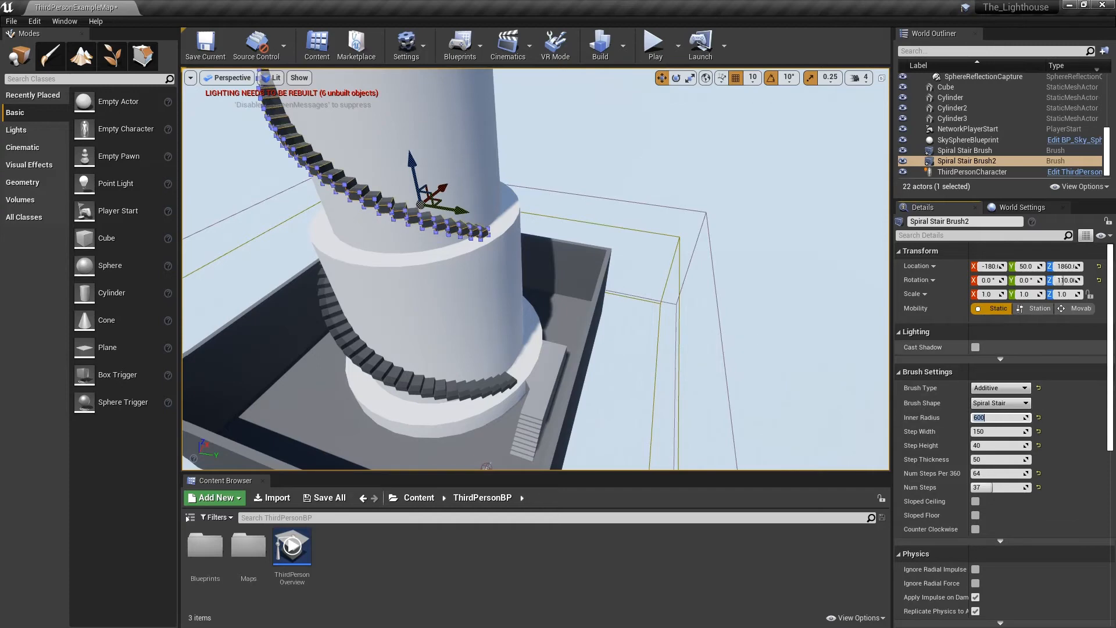
- Lower the upper spiral staircase to Z 1820 so that it starts at the tower ledge
key(d)
mouse_move(535, 269)
right_down()
mouse_move(349, 291)
mouse_move(291, 285)
mouse_move(447, 270)
mouse_move(422, 256)
mouse_move(451, 224)
mouse_move(445, 201)
right_up()
key(a)
key(w)
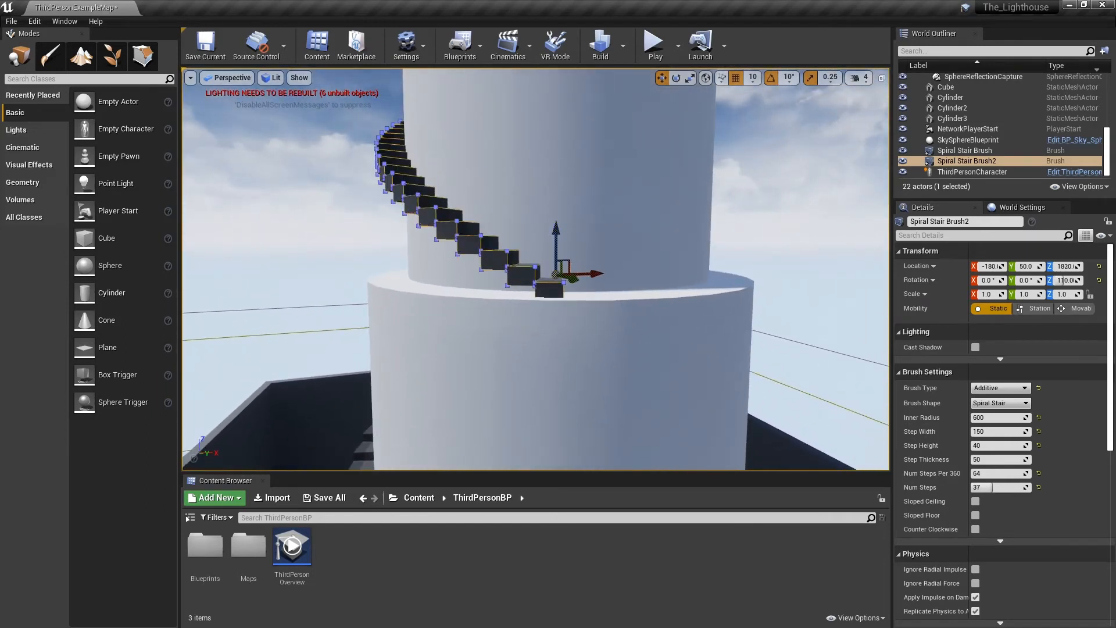
- Rotate the upper spiral staircase to 330° about Z so it starts near the first landing
key(a)
right_drag(445, 201, 881, 218)
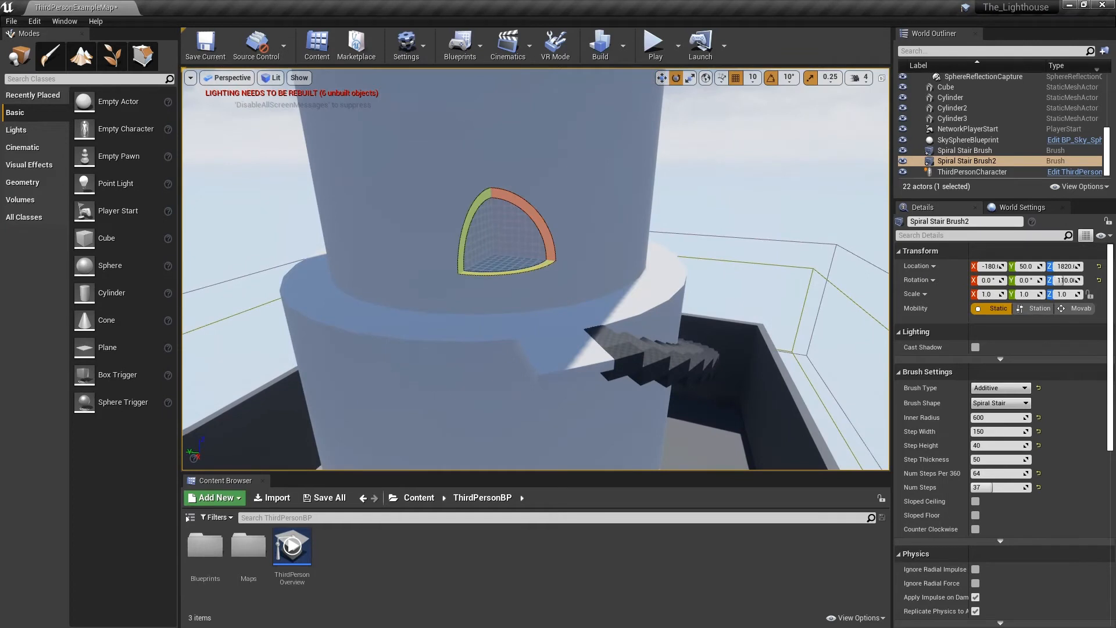
mouse_move(407, 261)
mouse_down()
mouse_move(498, 243)
mouse_move(562, 249)
mouse_up()
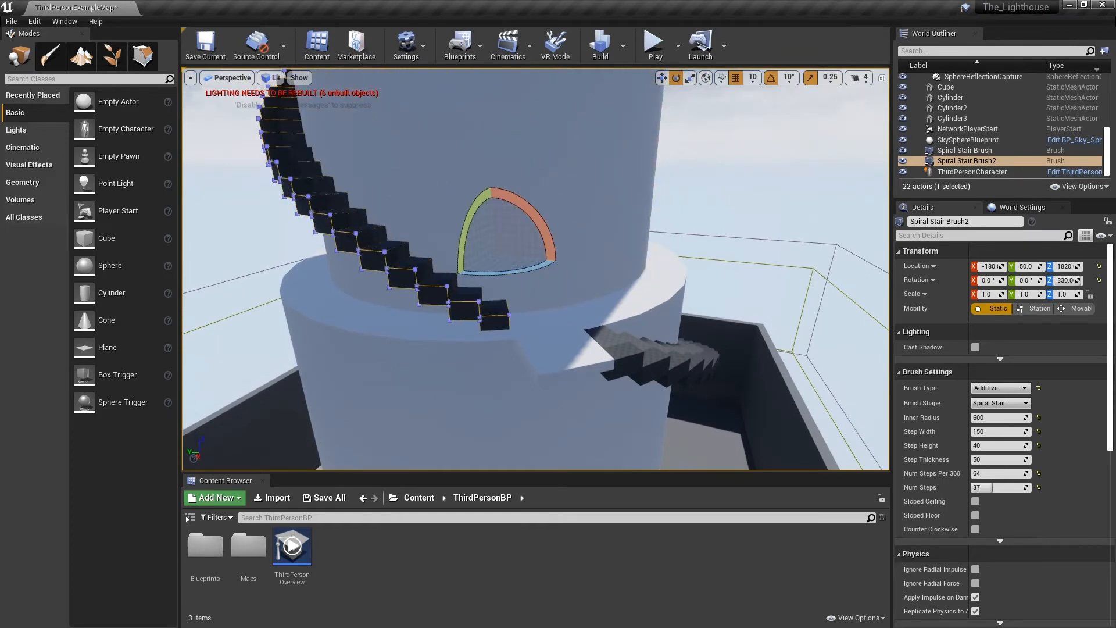
- Examine where the rotated upper staircase ends relative to the top of the third cylinder
click(727, 186)
key(s)
mouse_move(727, 186)
right_down()
mouse_move(680, 185)
mouse_move(683, 145)
mouse_move(559, 183)
mouse_move(500, 175)
mouse_move(462, 239)
mouse_move(427, 245)
mouse_move(438, 145)
right_up()
key(d)
key(s)
key(s)
key(w)
key(s)
key(w)
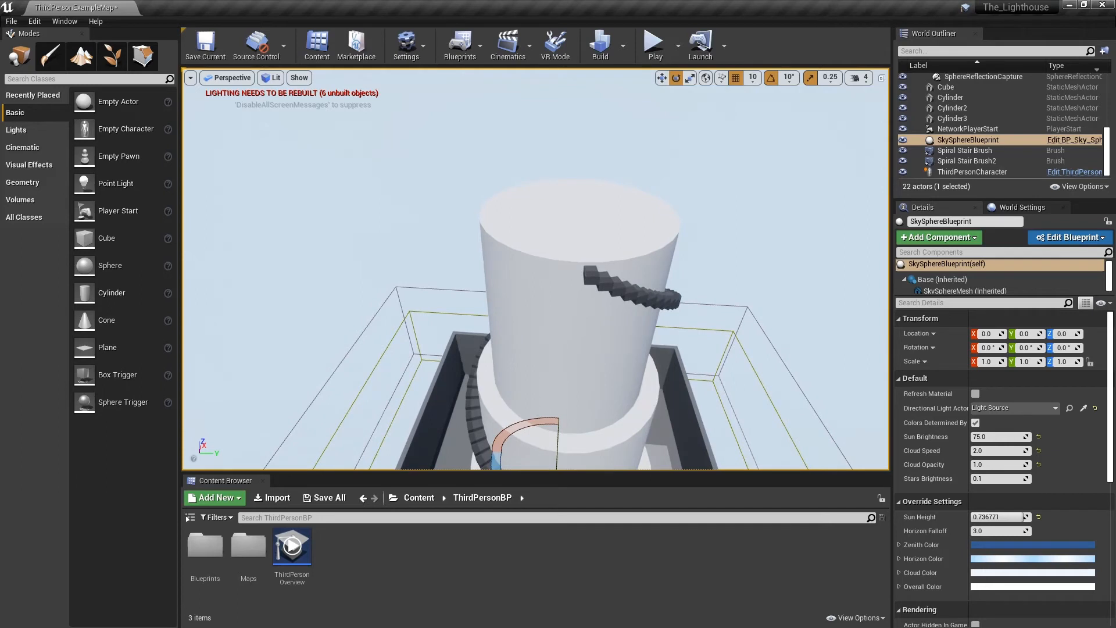
key(s)
right_drag(438, 146, 467, 153)
key(w)
key(w)
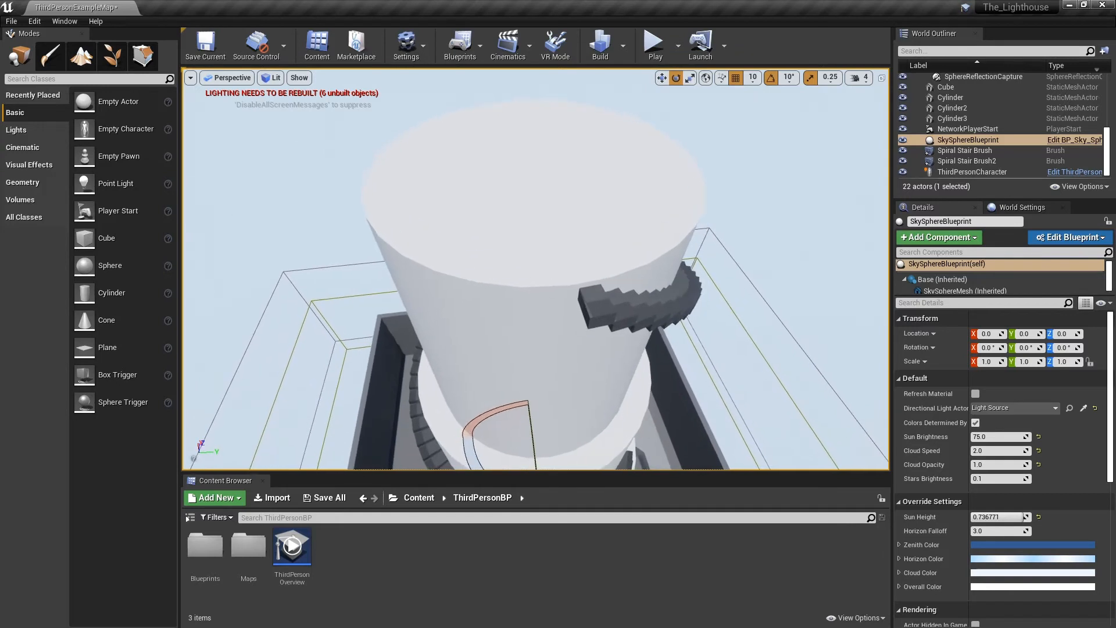
- Place a cube at the upper staircase's end and scale it to 1.5 in X and Y and 0.25 in Z
drag(102, 238, 484, 259)
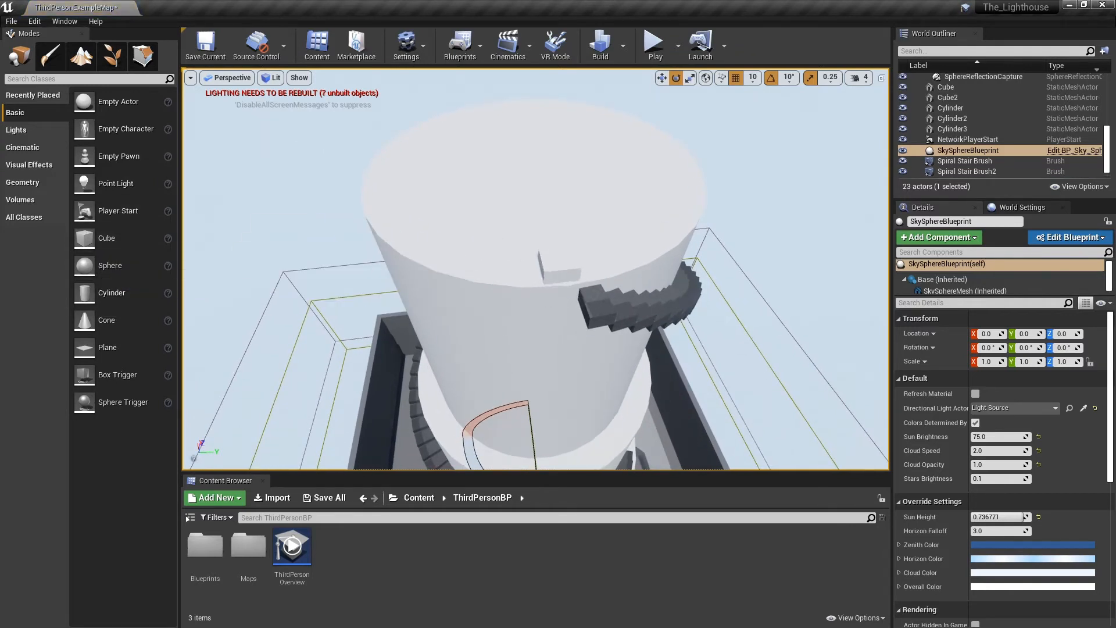
click(562, 284)
key(d)
right_drag(562, 284, 511, 303)
key(r)
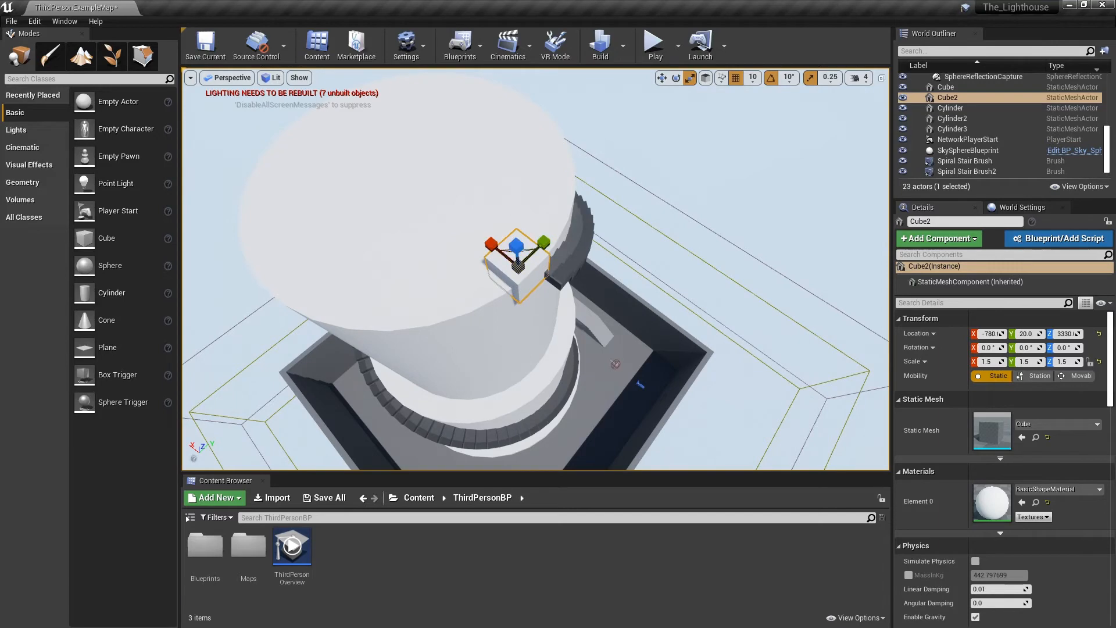
key(d)
right_drag(511, 303, 412, 276)
key(w)
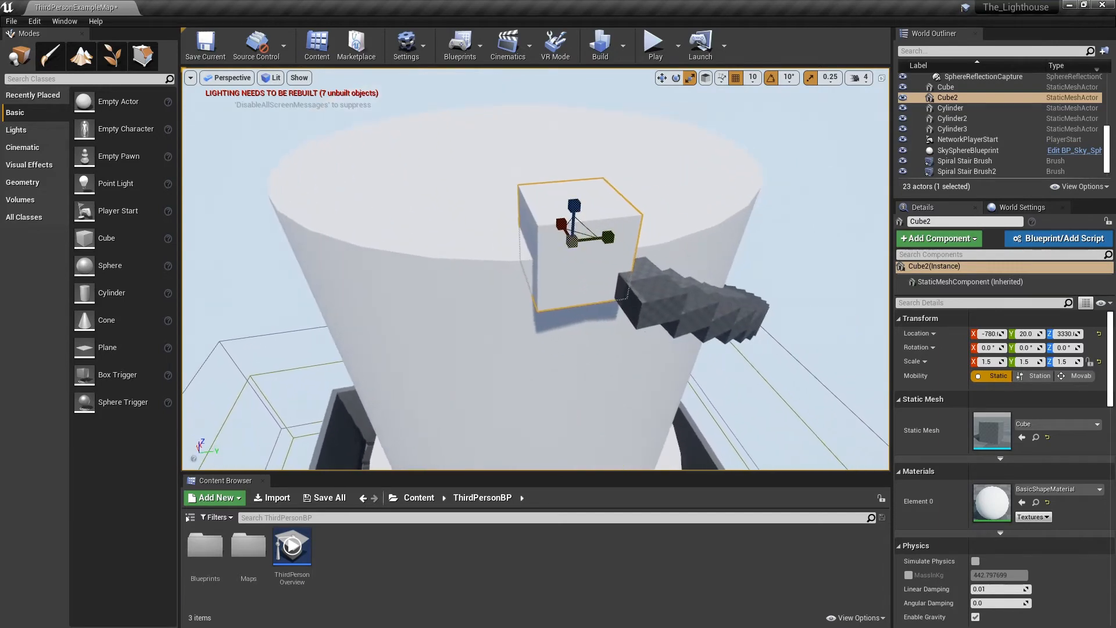
drag(575, 205, 574, 279)
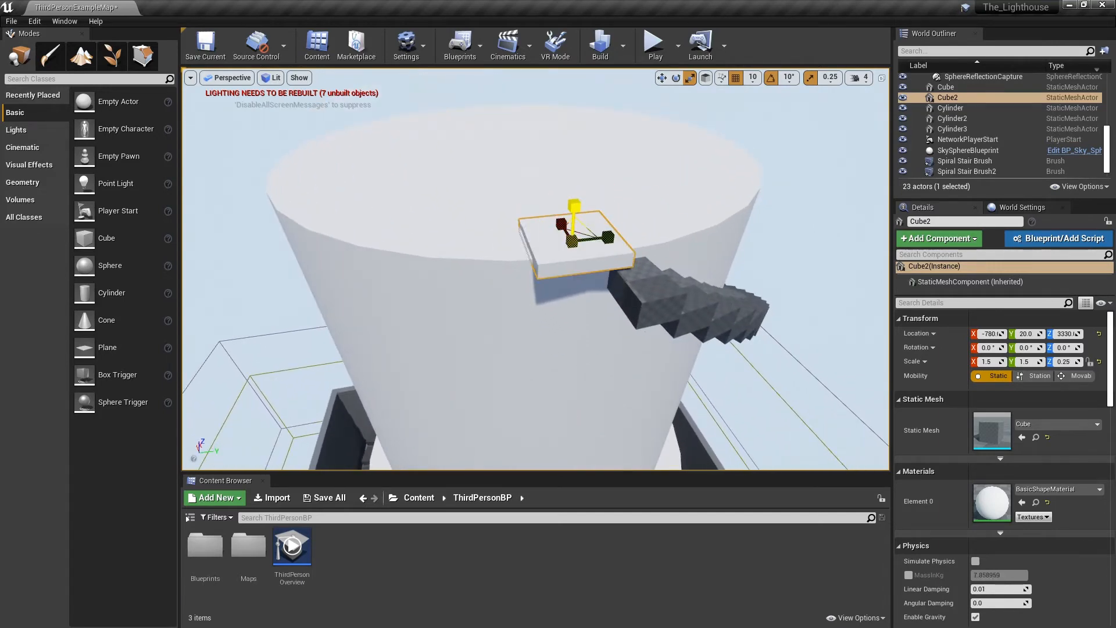
- Move the new landing slab outward to X -870 and lower it to Z 3320 at the staircase's last step
right_drag(575, 279, 550, 349)
key(s)
key(e)
key(w)
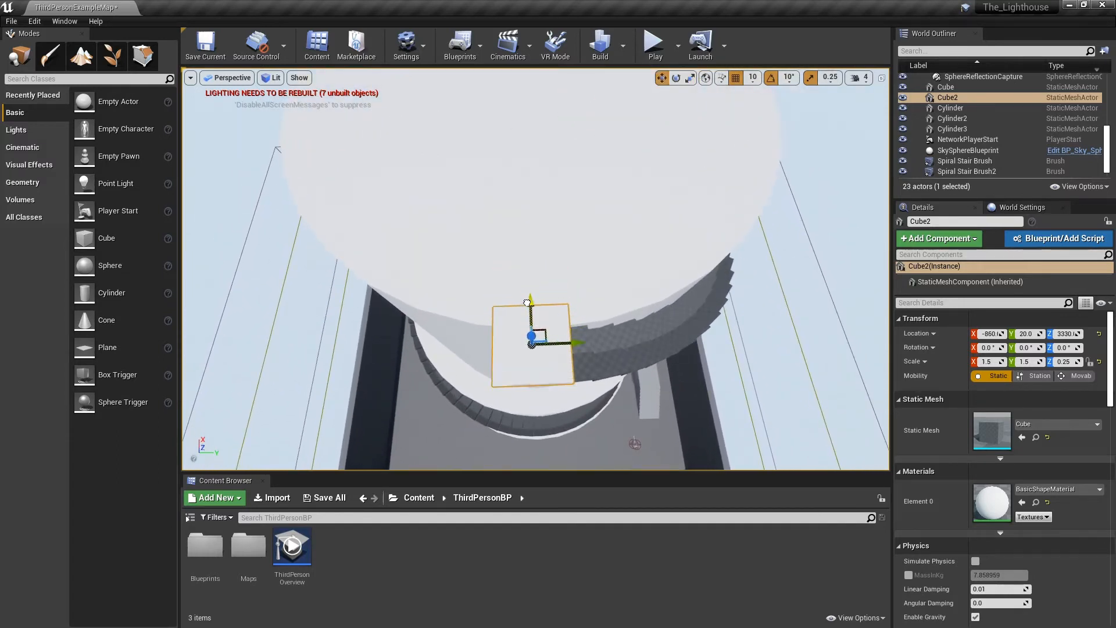
key(w)
right_drag(550, 349, 668, 219)
key(s)
key(w)
key(q)
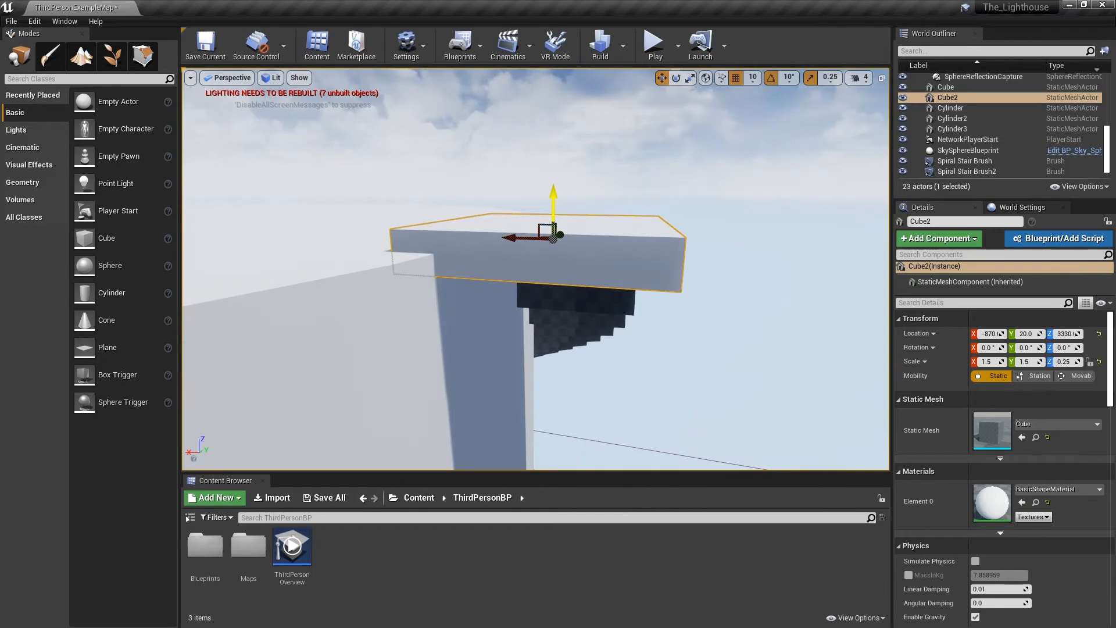
drag(553, 204, 553, 212)
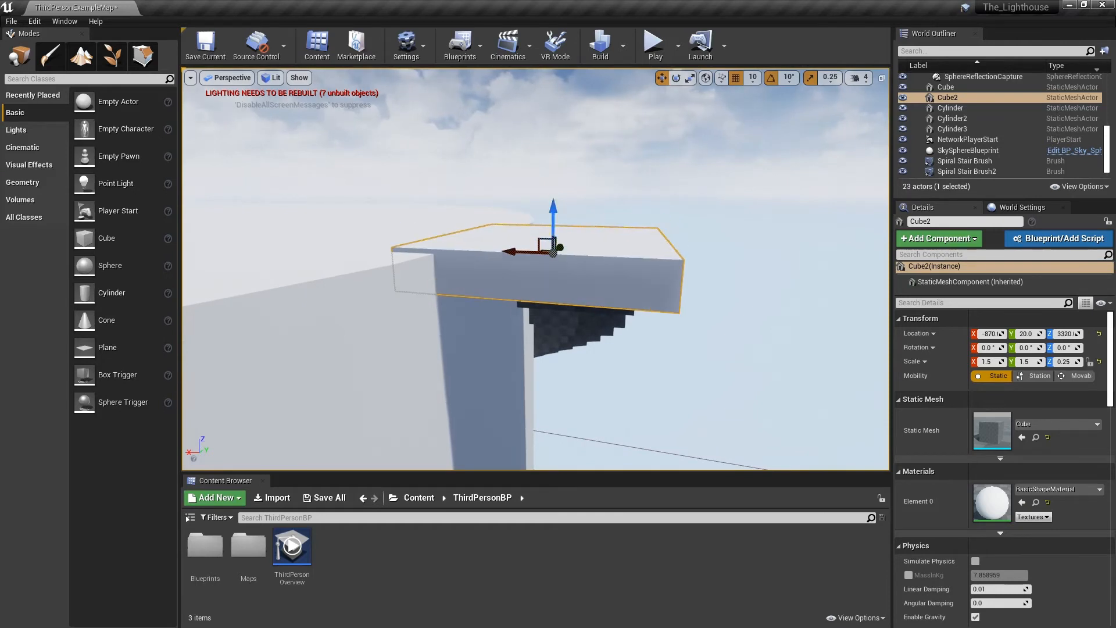
click(727, 279)
- Duplicate the top cylinder of the tower and raise the copy to Z 4080 so it rests on the original
key(d)
right_drag(727, 279, 710, 366)
key(s)
key(a)
key(e)
key(w)
key(s)
key(a)
key(w)
click(554, 279)
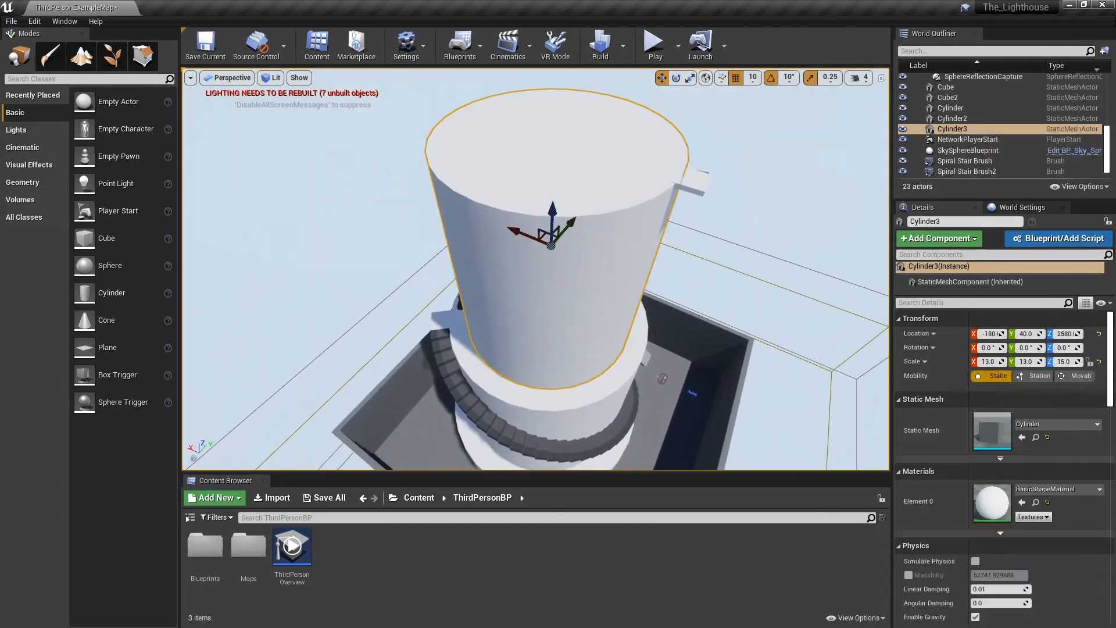
alt+drag(551, 220, 552, 88)
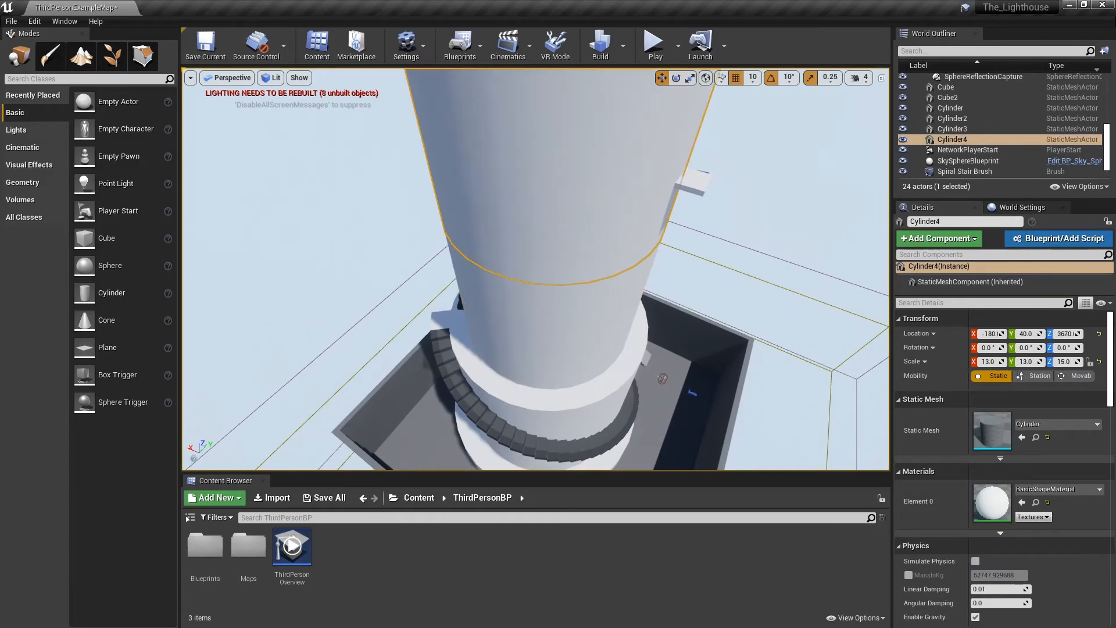
key(f)
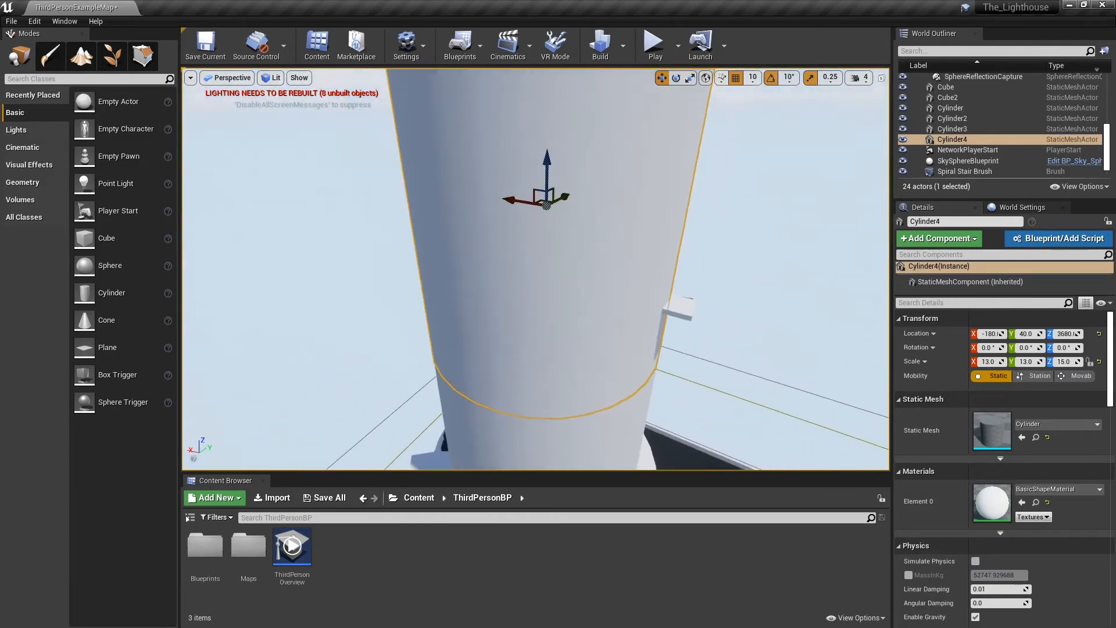
drag(538, 184, 557, 106)
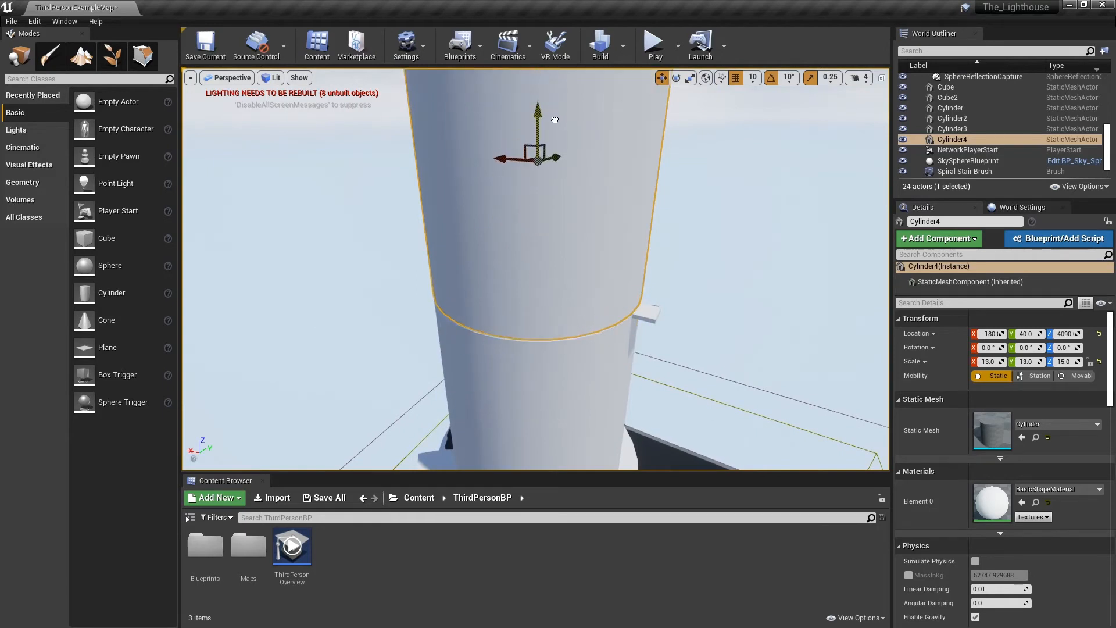
- Compare the lower cylinders' scales and set the new top cylinder's scale to 10 in X and Y
click(715, 203)
right_drag(715, 203, 596, 227)
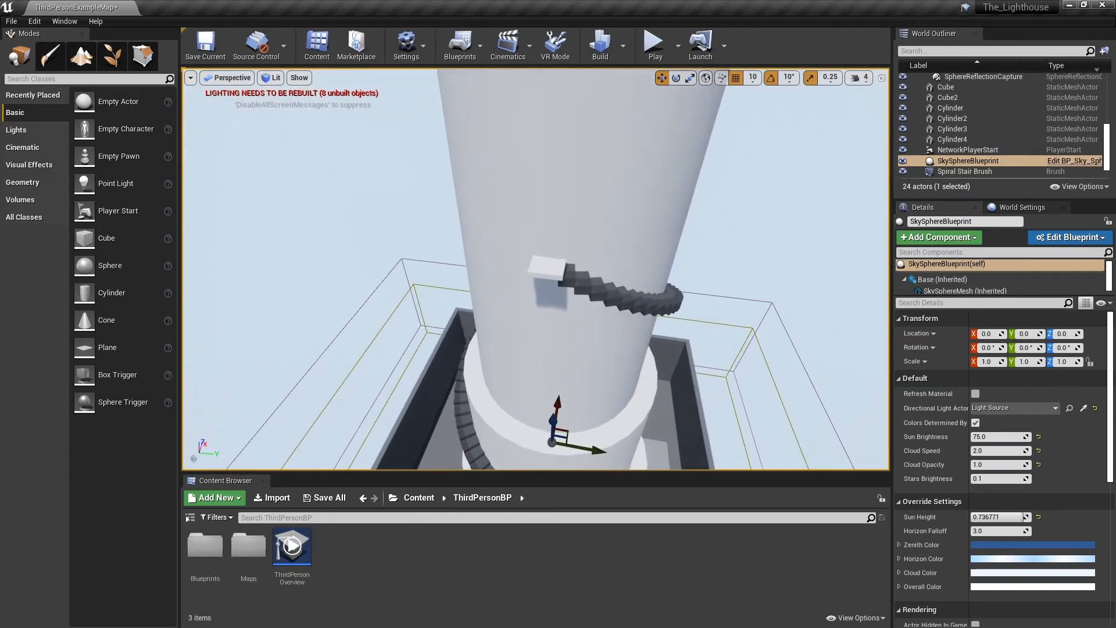
click(611, 438)
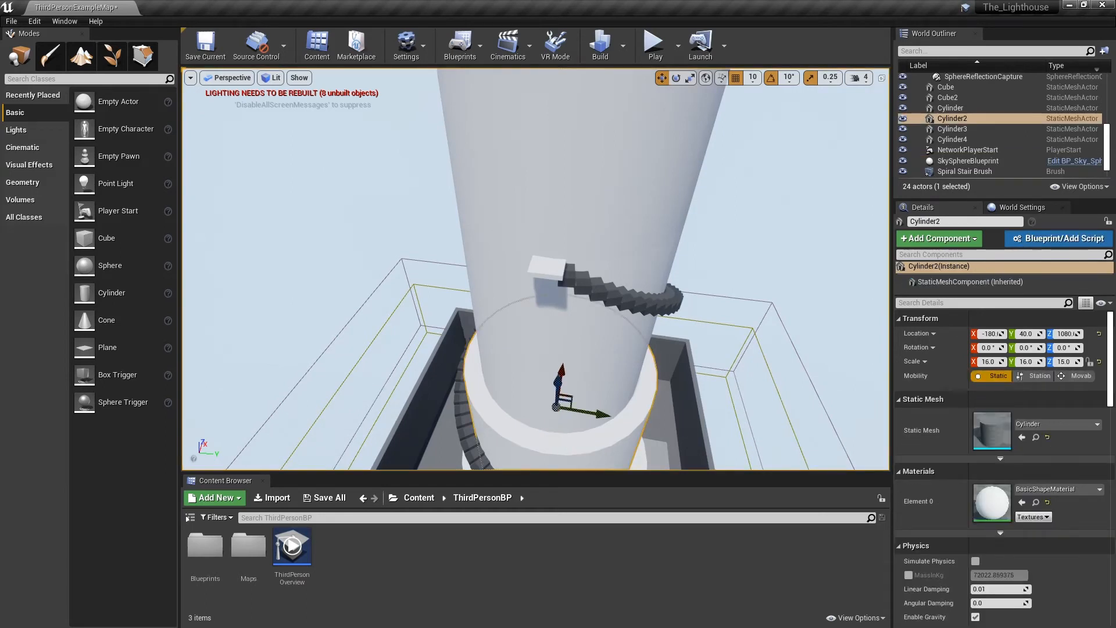
click(599, 355)
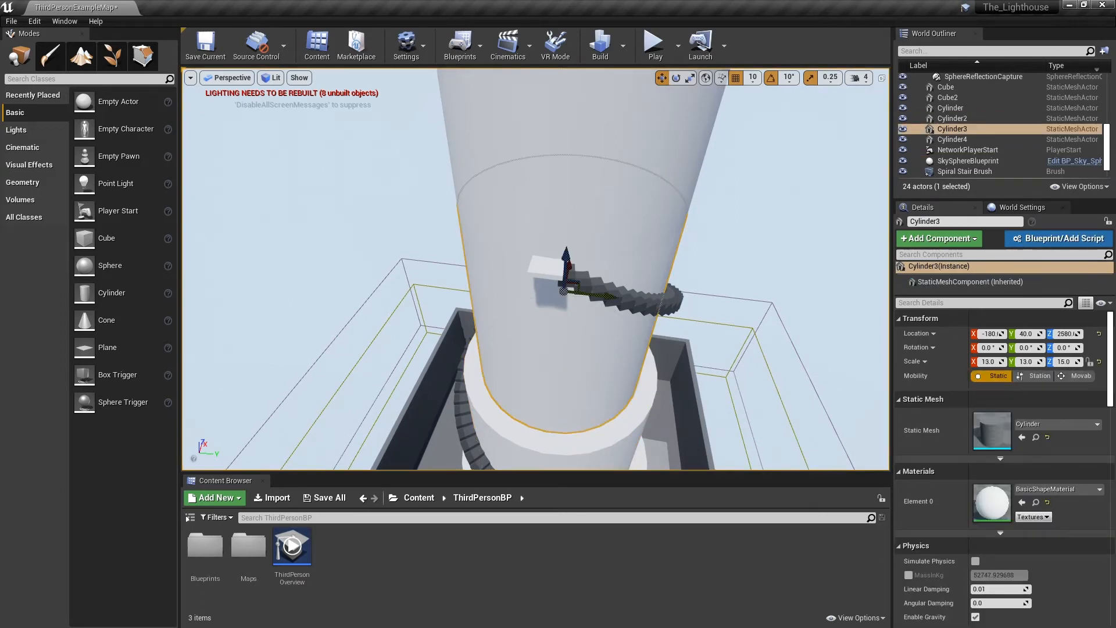
click(593, 192)
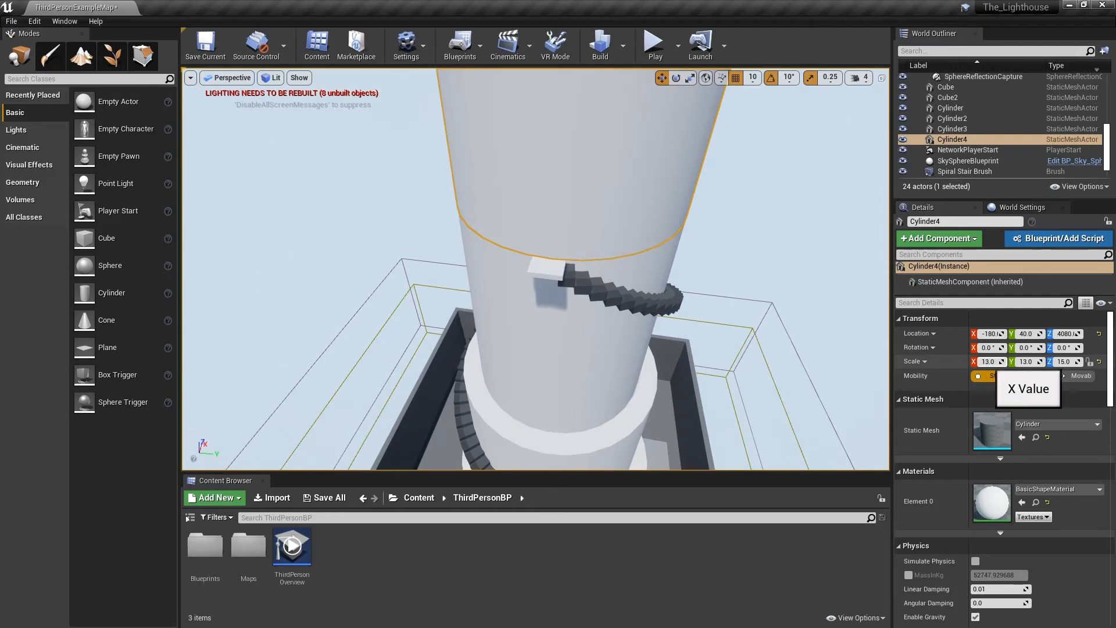
text(10)
key(Return)
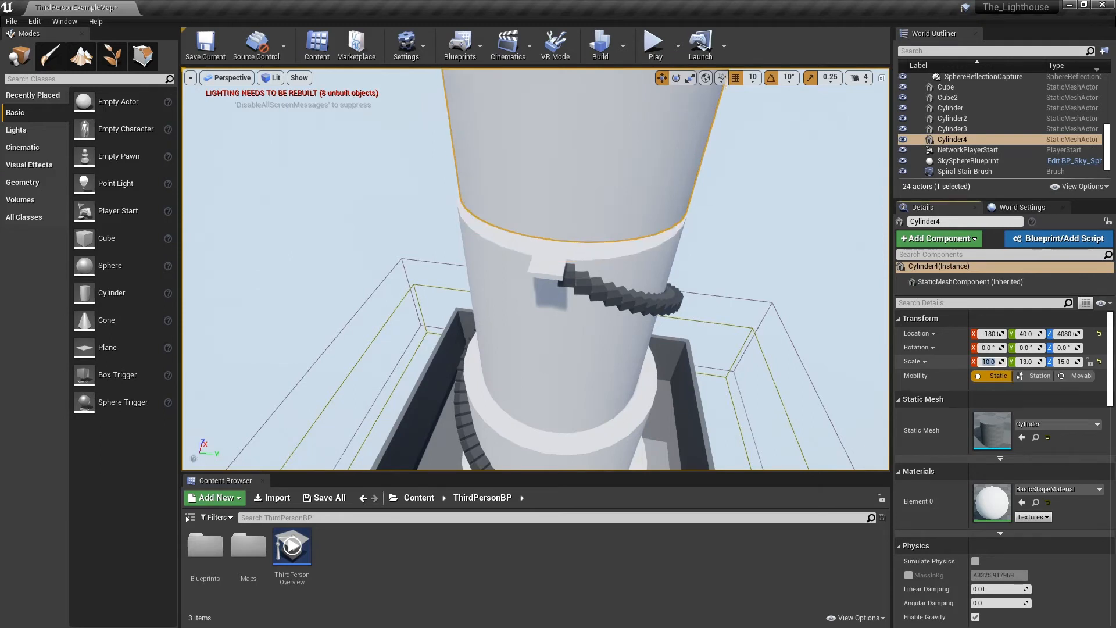
text(10)
key(Tab)
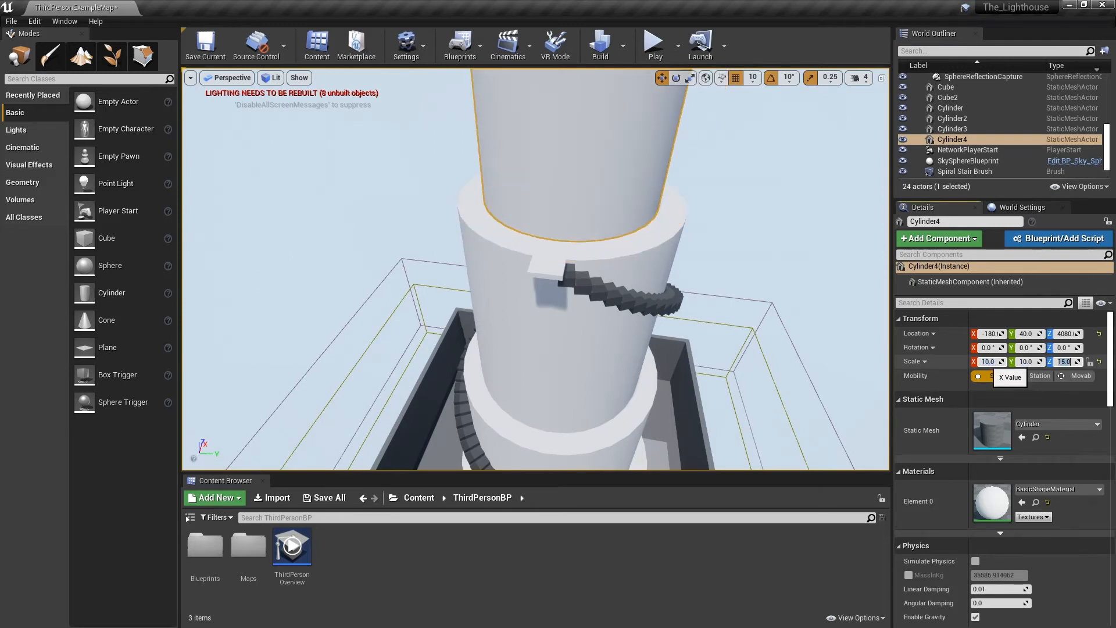
- Duplicate the upper spiral stair brush and raise the copy to Z 3240, around the new top cylinder
click(773, 204)
right_drag(773, 204, 729, 201)
click(594, 303)
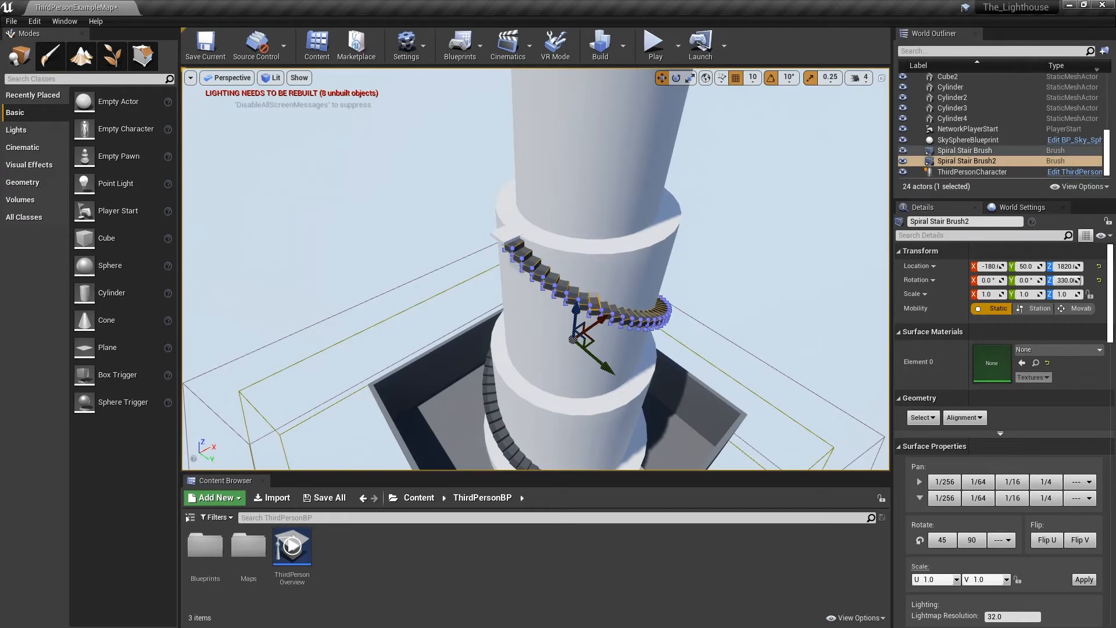
click(976, 161)
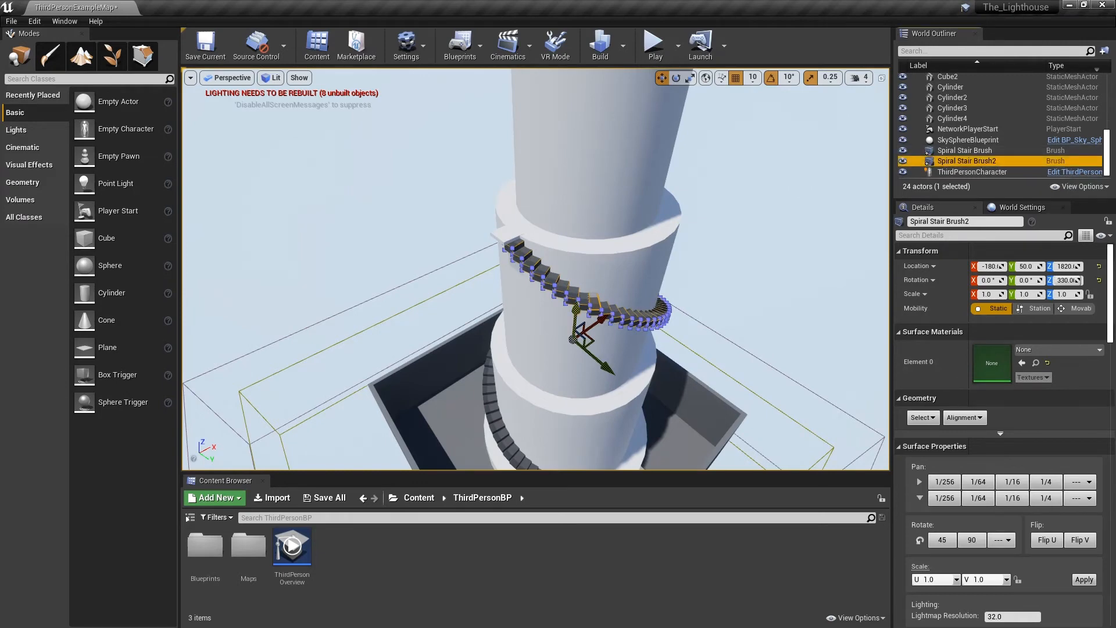
alt+drag(578, 310, 591, 169)
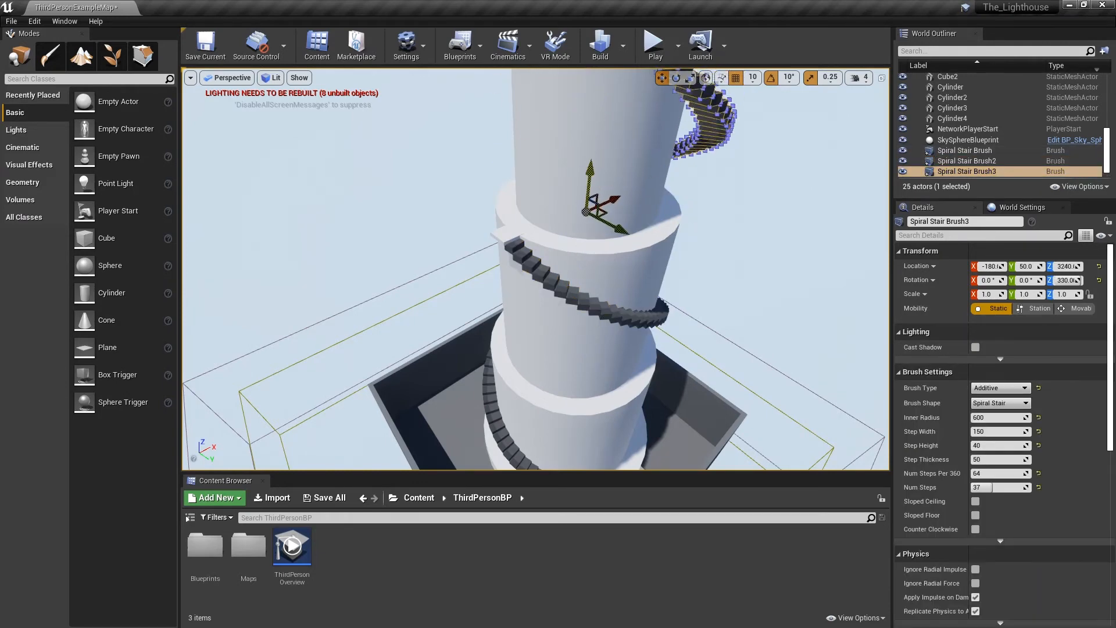
key(d)
mouse_move(591, 198)
right_down()
mouse_move(334, 198)
mouse_move(332, 234)
mouse_move(274, 238)
right_up()
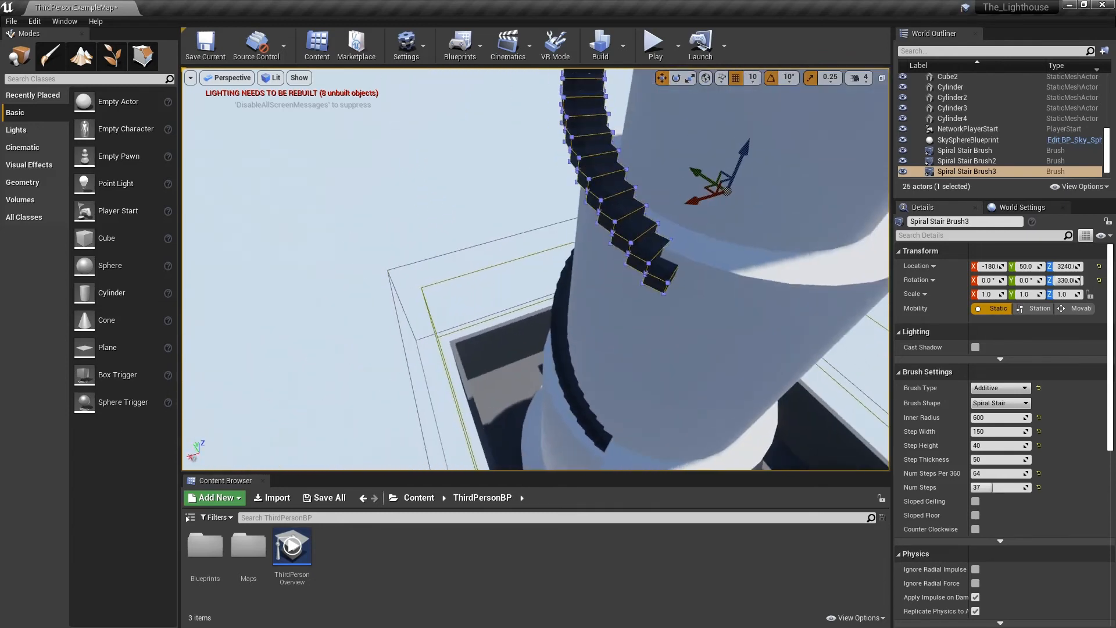
- Fit the new spiral stair around the top cylinder with inner radius 450 at Z 3330, rotated so its first step meets the landing slab
key(d)
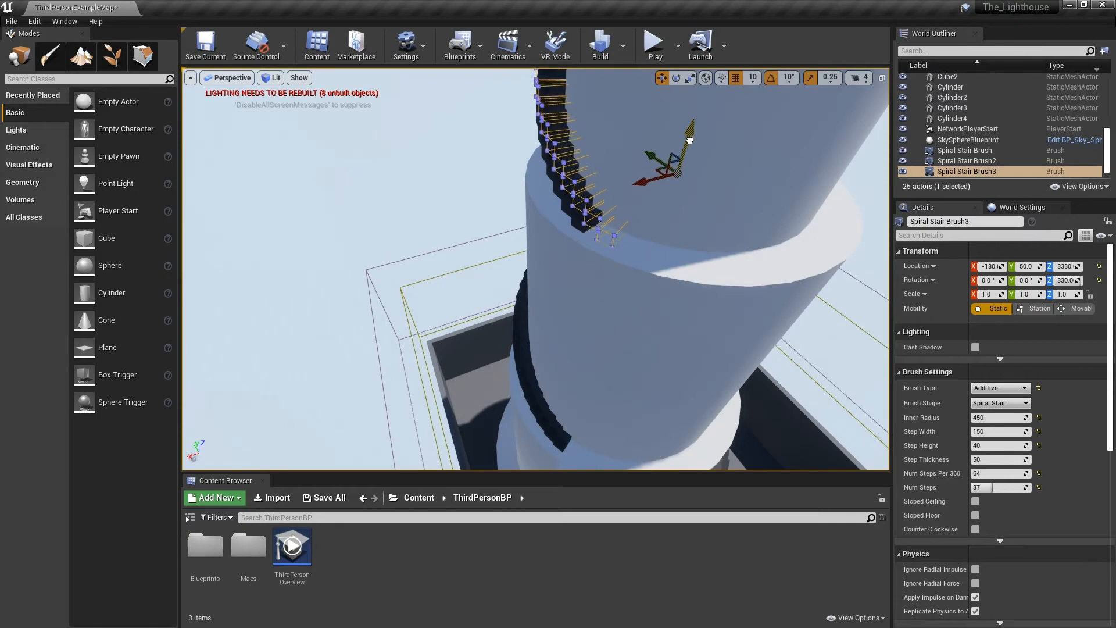
key(a)
mouse_move(535, 267)
right_down()
mouse_move(814, 250)
mouse_move(582, 250)
mouse_move(692, 232)
mouse_move(733, 233)
mouse_move(588, 268)
mouse_move(873, 250)
right_up()
key(e)
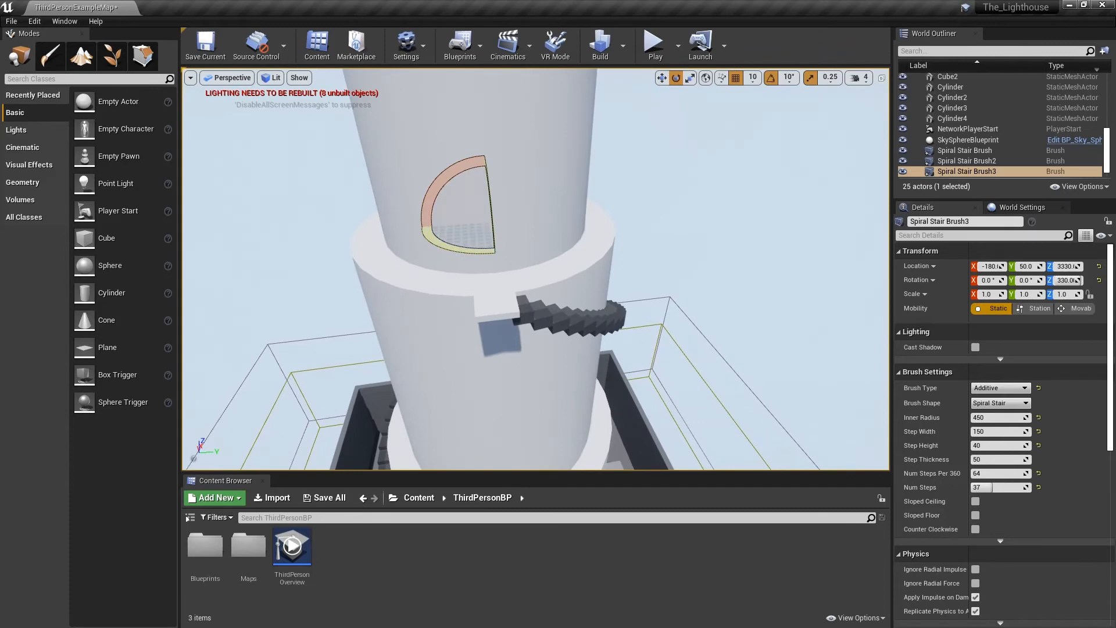
drag(446, 203, 428, 264)
click(692, 204)
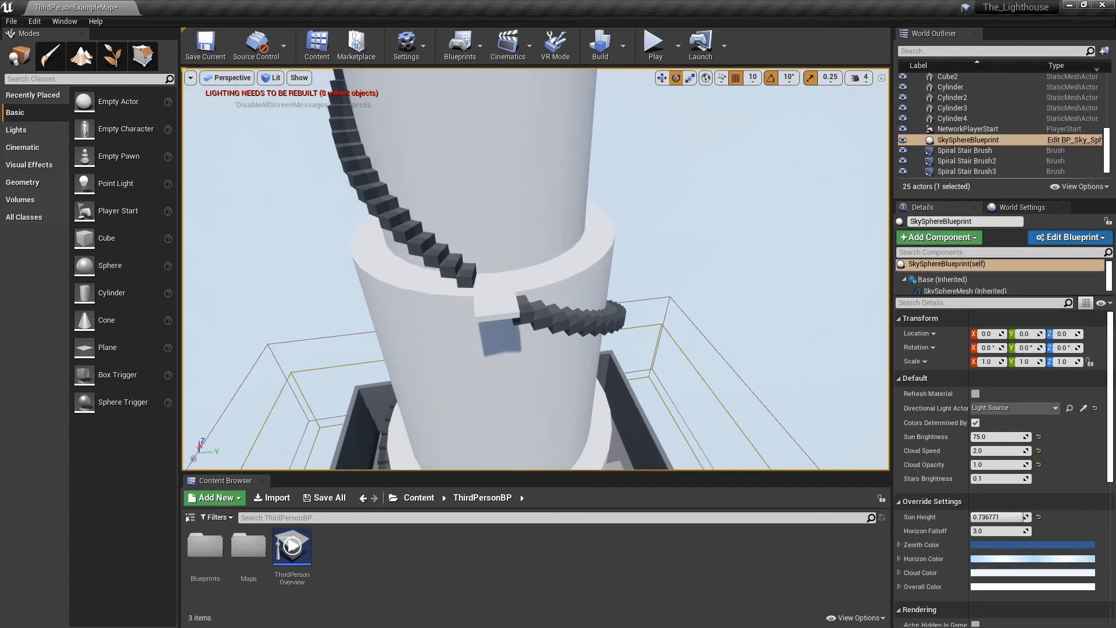
- Place a cube at the top cylinder's rim beside the staircase's last step and rotate it to -40° about Z
mouse_move(692, 203)
right_down()
mouse_move(634, 180)
mouse_move(692, 215)
mouse_move(716, 174)
mouse_move(712, 191)
mouse_move(652, 233)
right_up()
right_drag(558, 267, 390, 319)
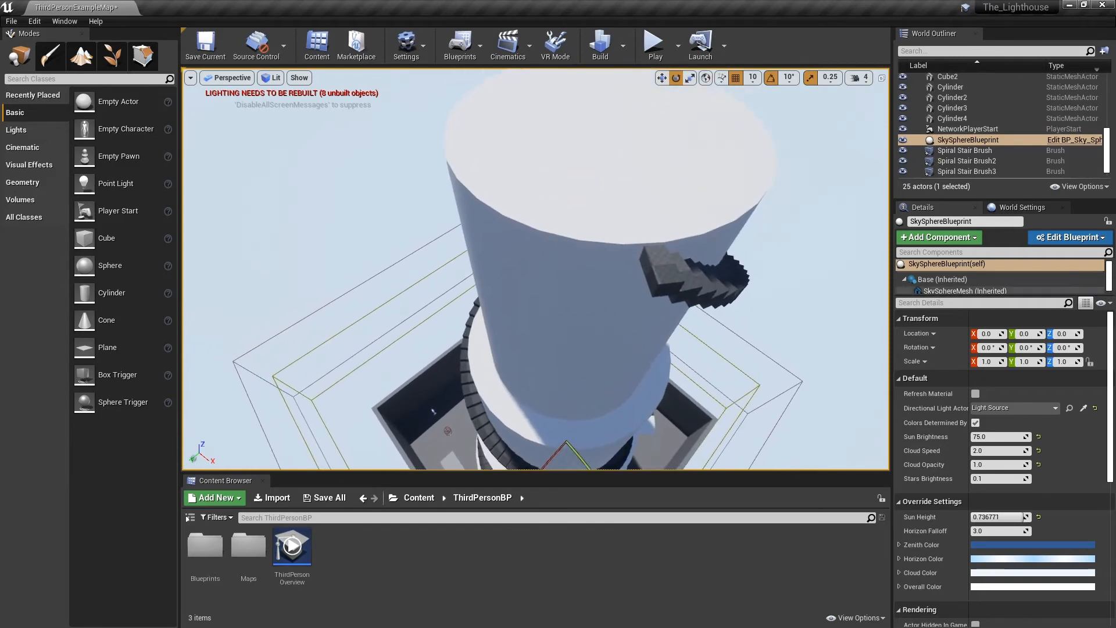
drag(84, 238, 618, 227)
drag(631, 269, 669, 267)
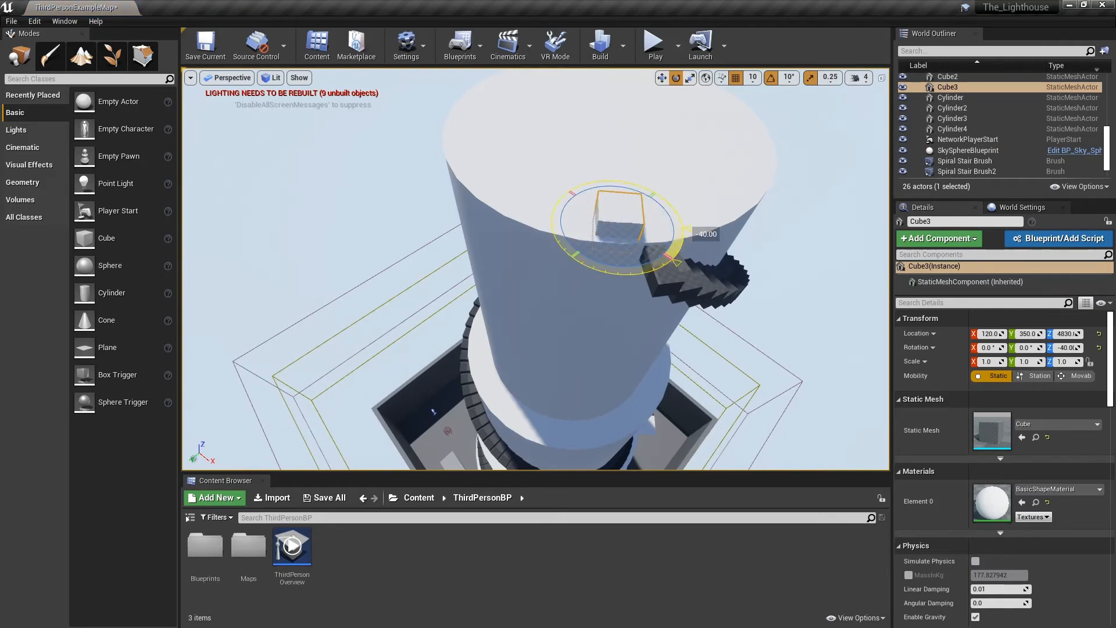
- Scale the new cube to 1.5 in X and Y and 0.25 in Z to form a landing slab
key(r)
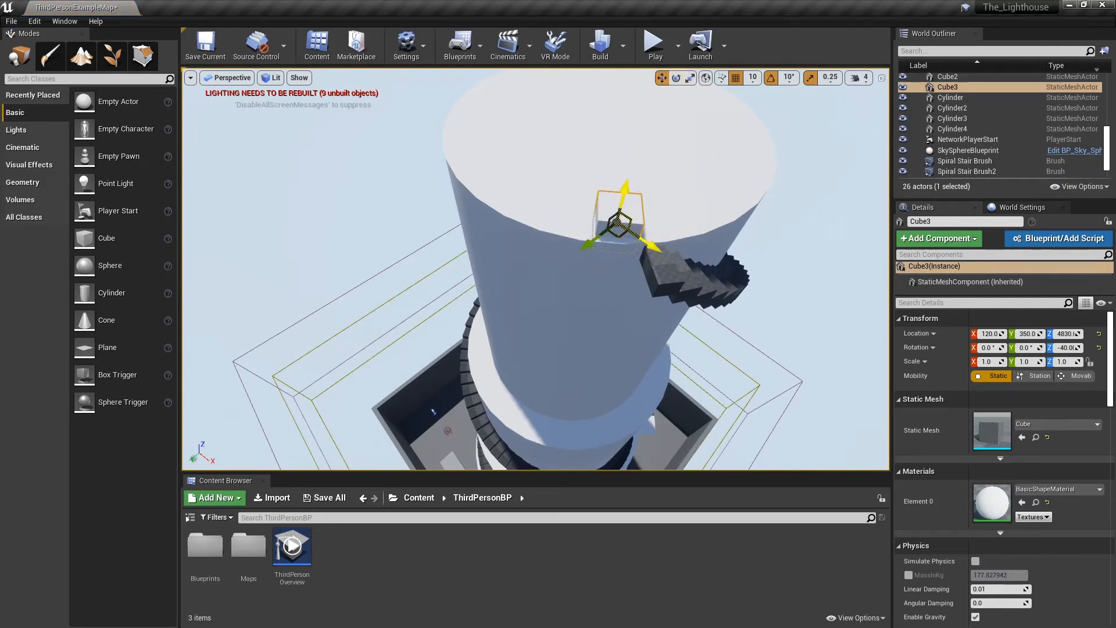
drag(618, 222, 629, 213)
key(e)
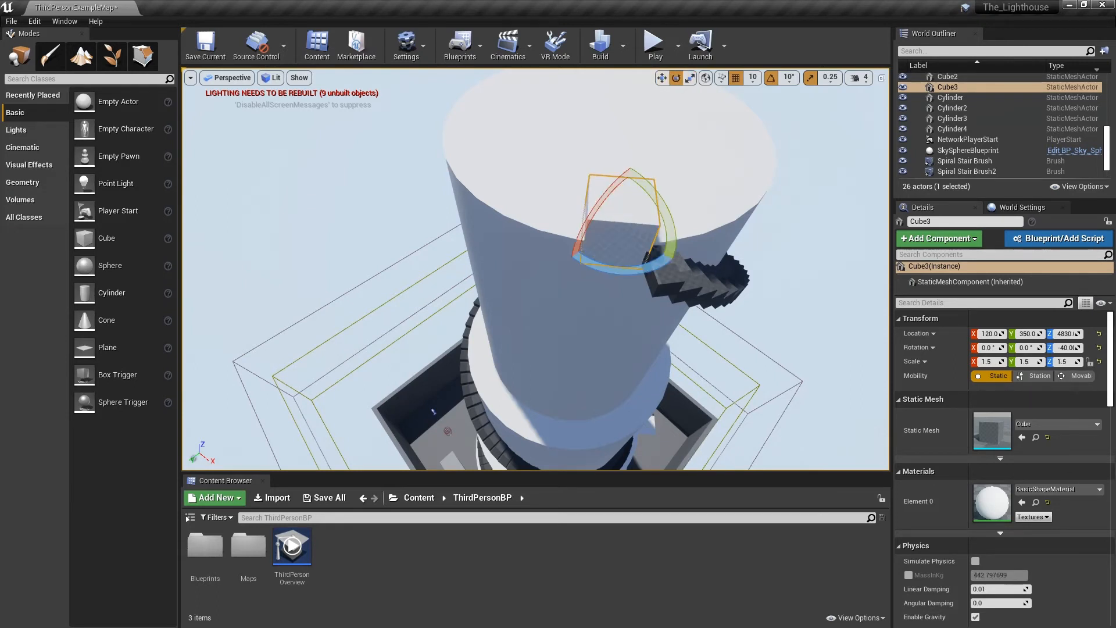
key(r)
drag(624, 193, 619, 220)
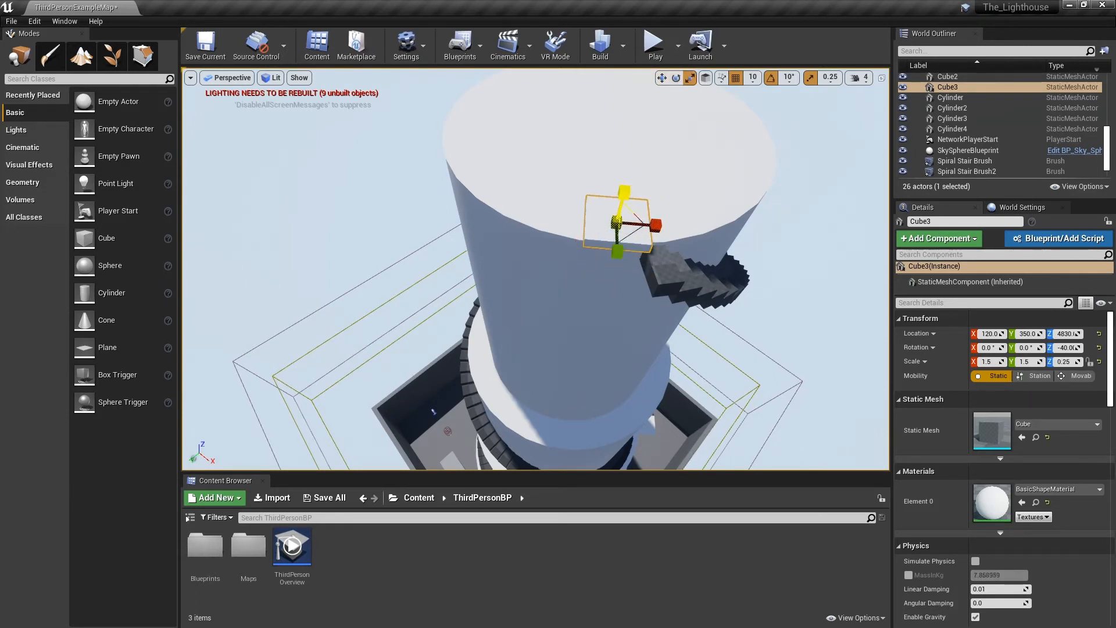
- Move the landing slab outward to X 180, Y 420 at the end of the top staircase
key(d)
right_drag(620, 221, 500, 227)
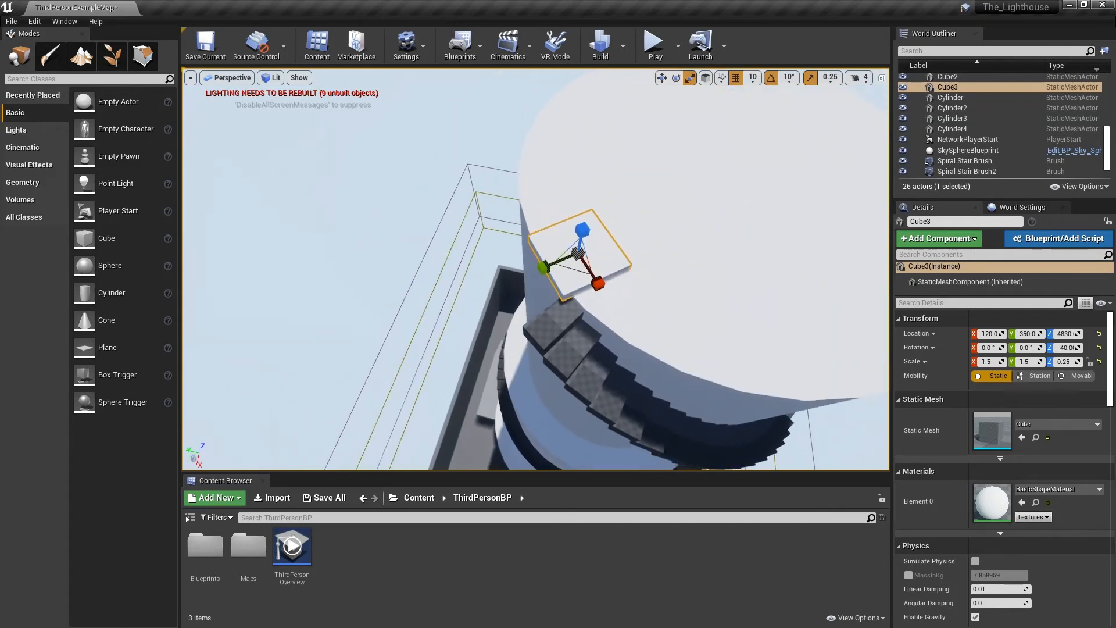
key(w)
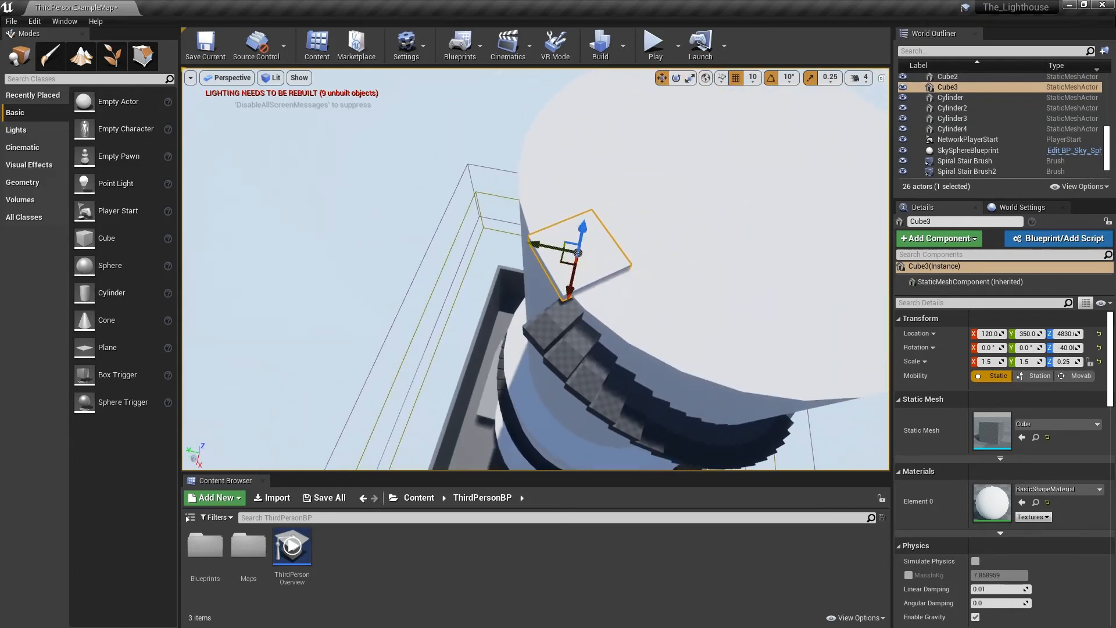
mouse_move(618, 222)
right_down()
mouse_move(584, 224)
mouse_move(599, 223)
right_up()
drag(587, 233, 544, 254)
right_drag(547, 252, 646, 226)
- Rotate the landing slab to -50° about Z and lower it to Z 4820
key(e)
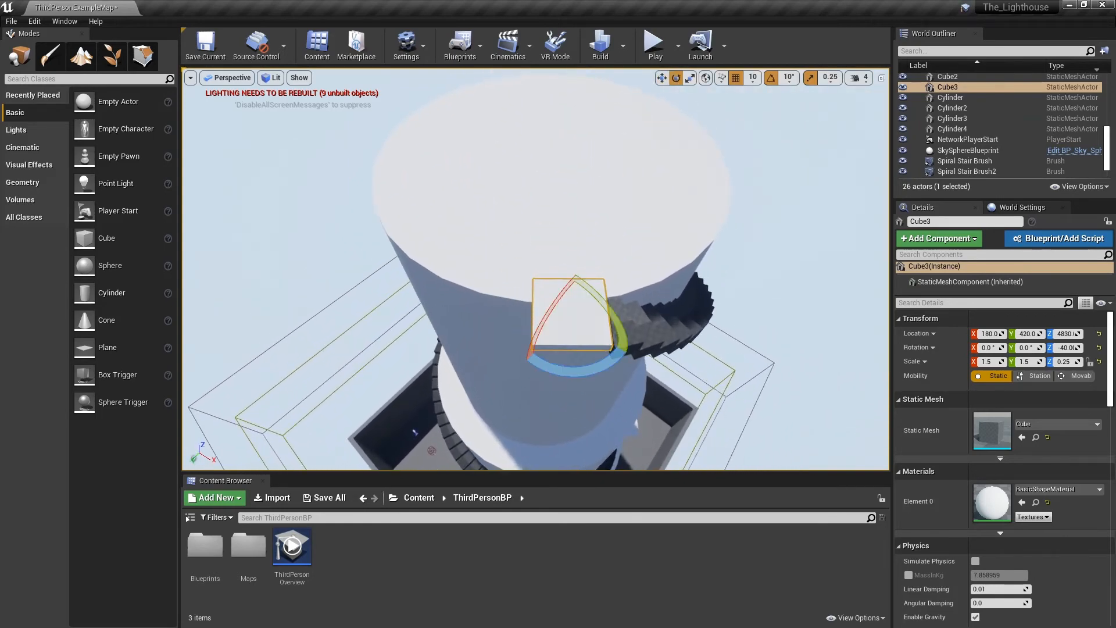
drag(618, 360, 632, 351)
key(r)
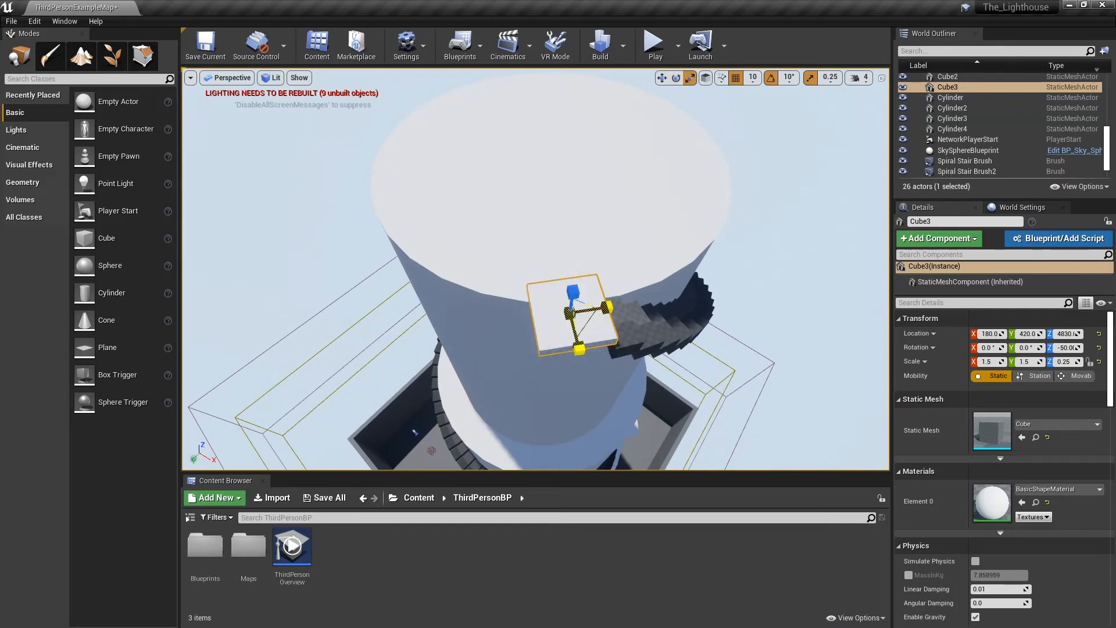
key(w)
right_drag(590, 319, 590, 282)
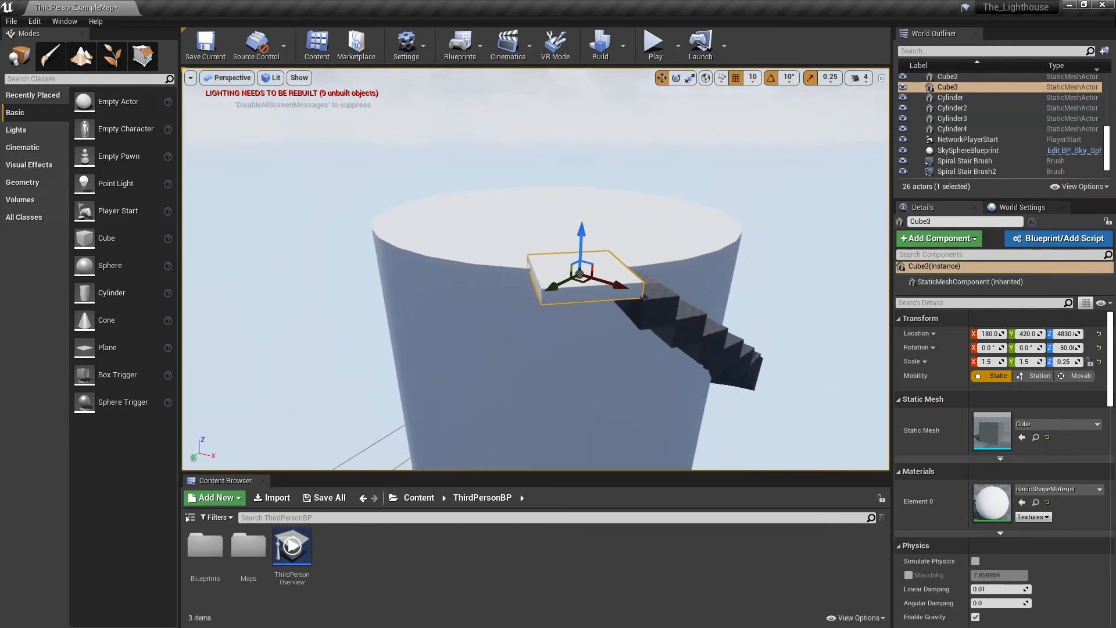
key(q)
drag(582, 228, 581, 233)
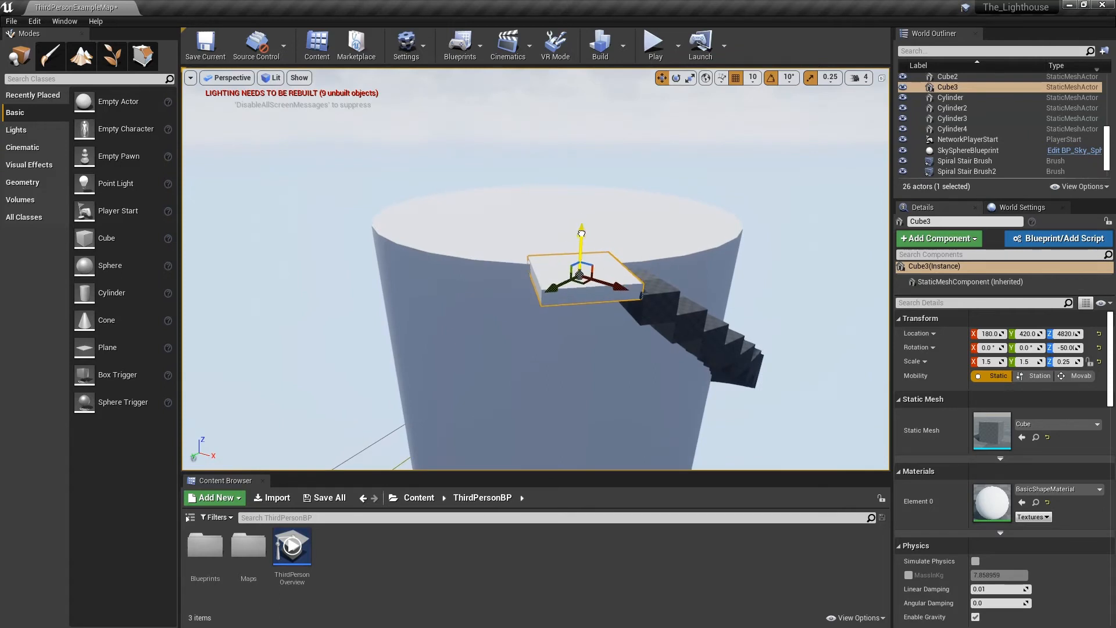
click(687, 166)
- Duplicate the tower's top cylinder and raise the copy to Z 5280
key(d)
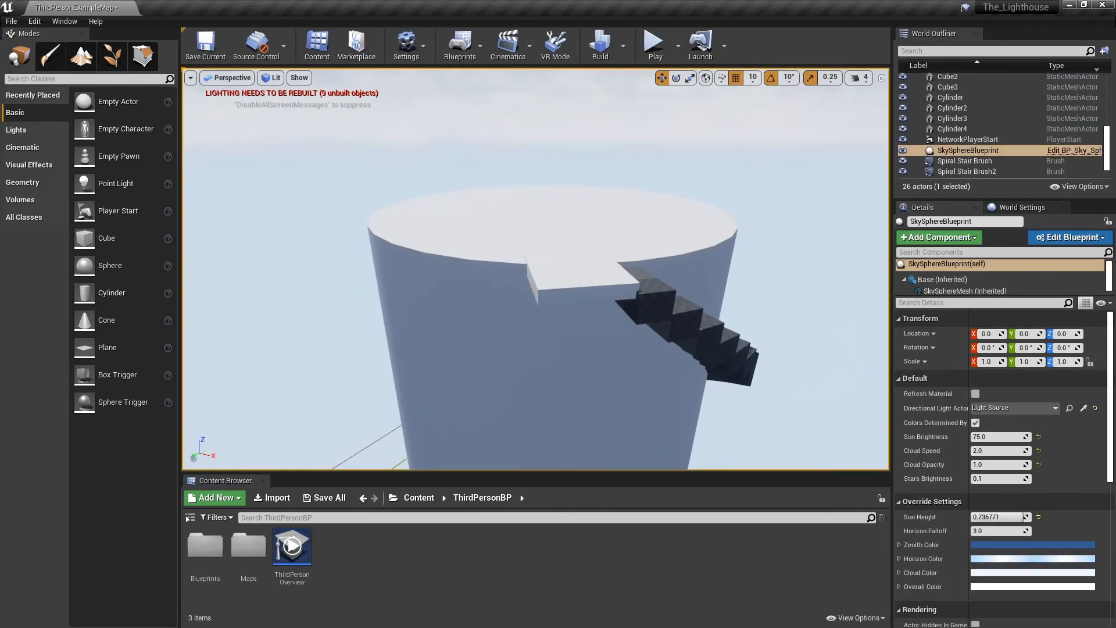
key(d)
right_drag(686, 165, 782, 227)
key(s)
key(w)
key(a)
key(e)
key(d)
click(556, 262)
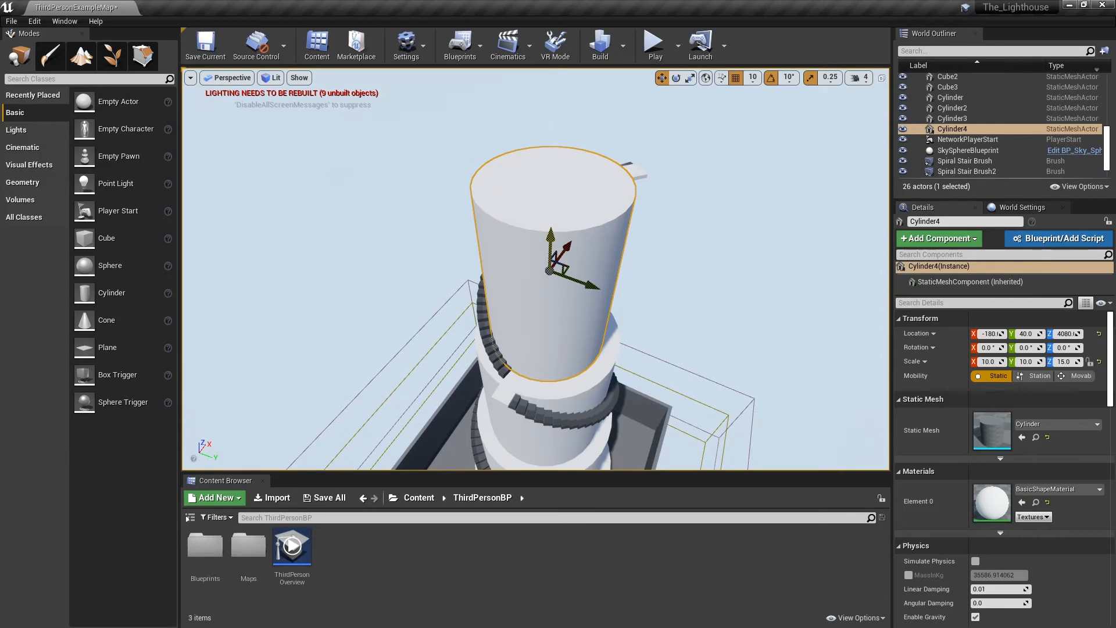
alt+drag(550, 250, 557, 87)
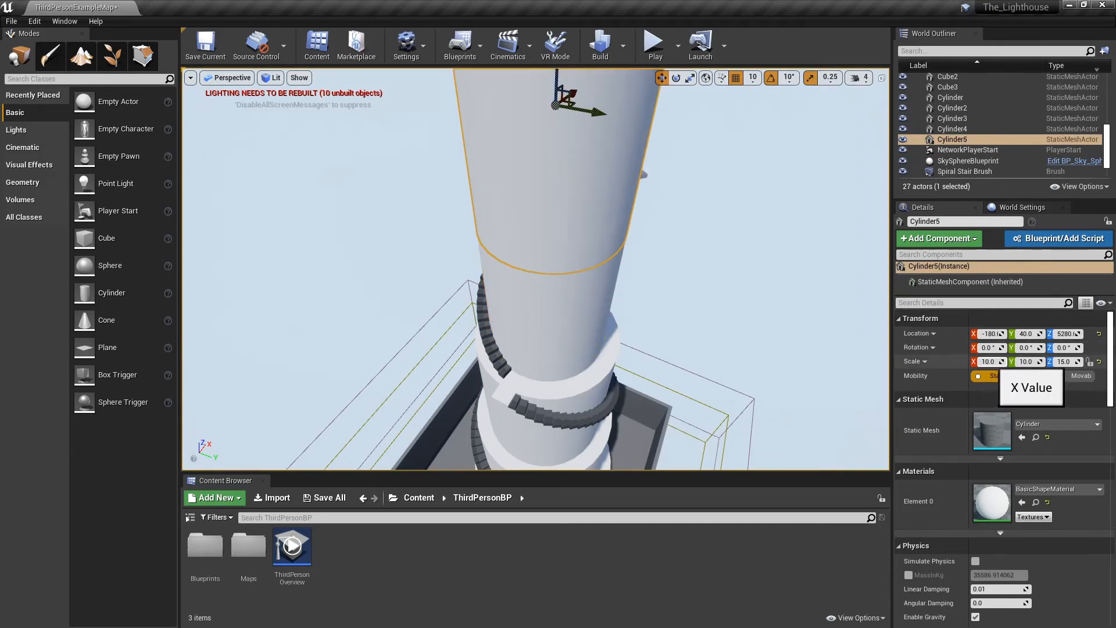
- Scale the new cylinder to 7 in X and Y and 2.5 in Z, and lower it to Z 4950 onto the tower
click(988, 361)
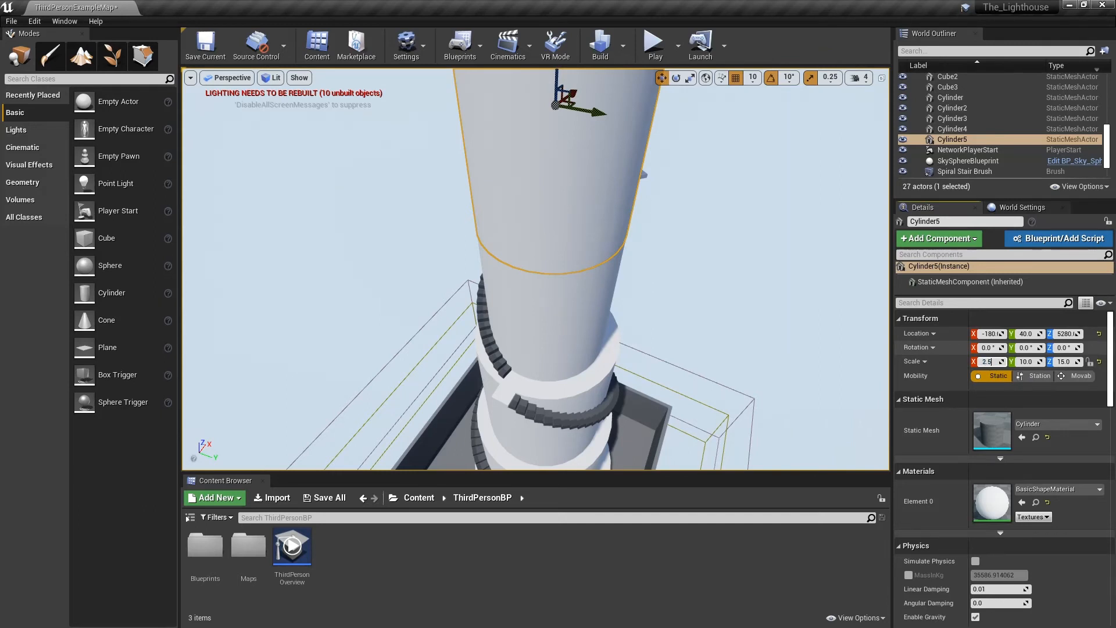
key(Return)
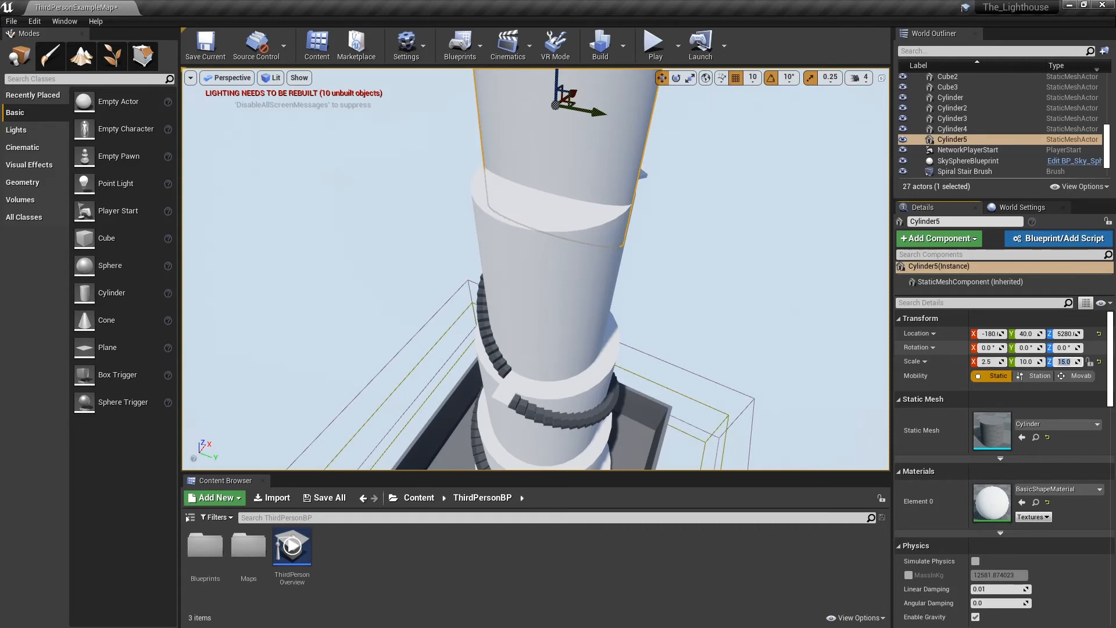
text(2.5)
key(Return)
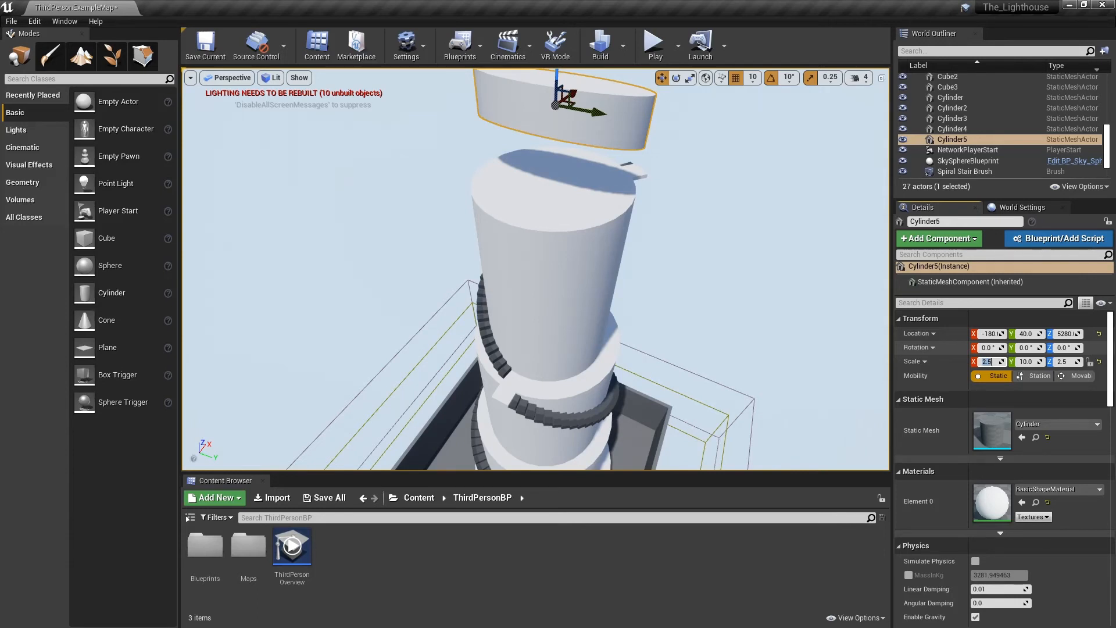
key(Tab)
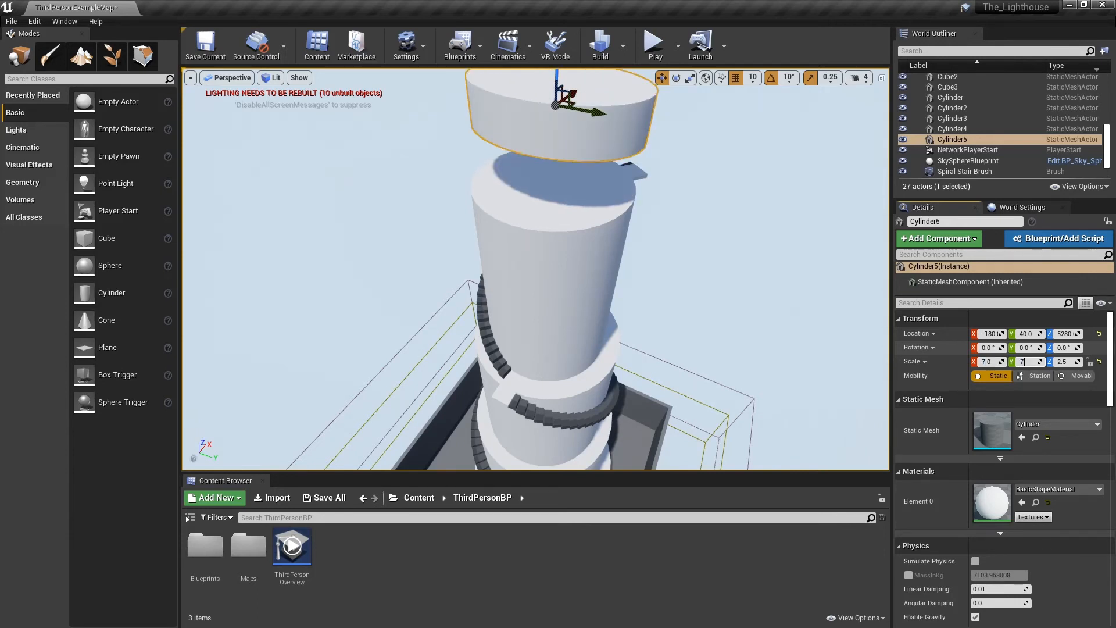
key(Tab)
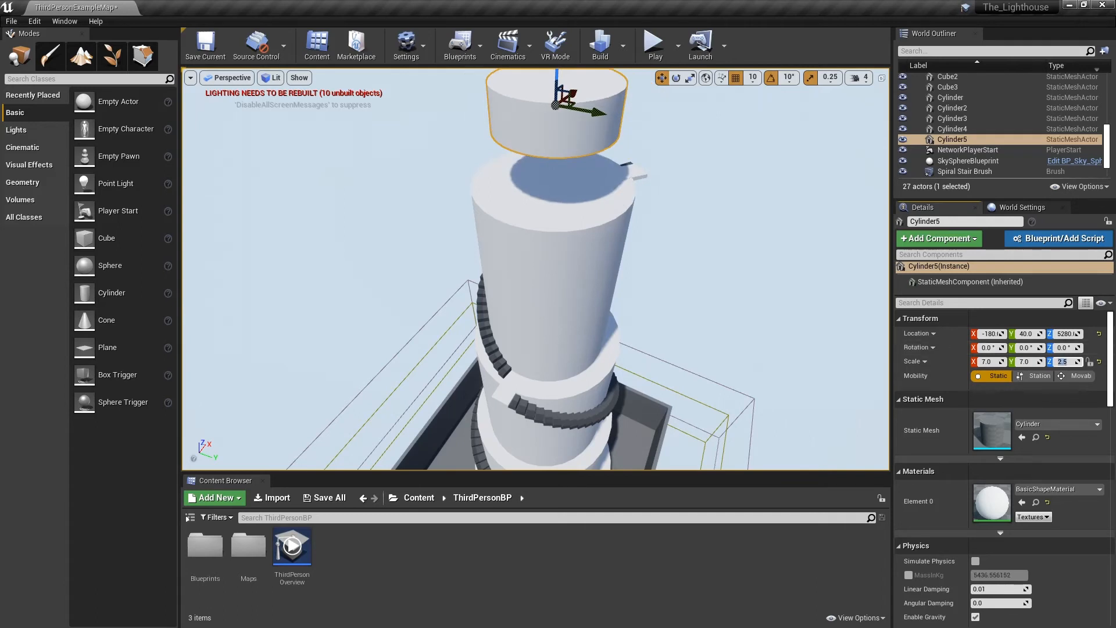
drag(557, 79, 554, 138)
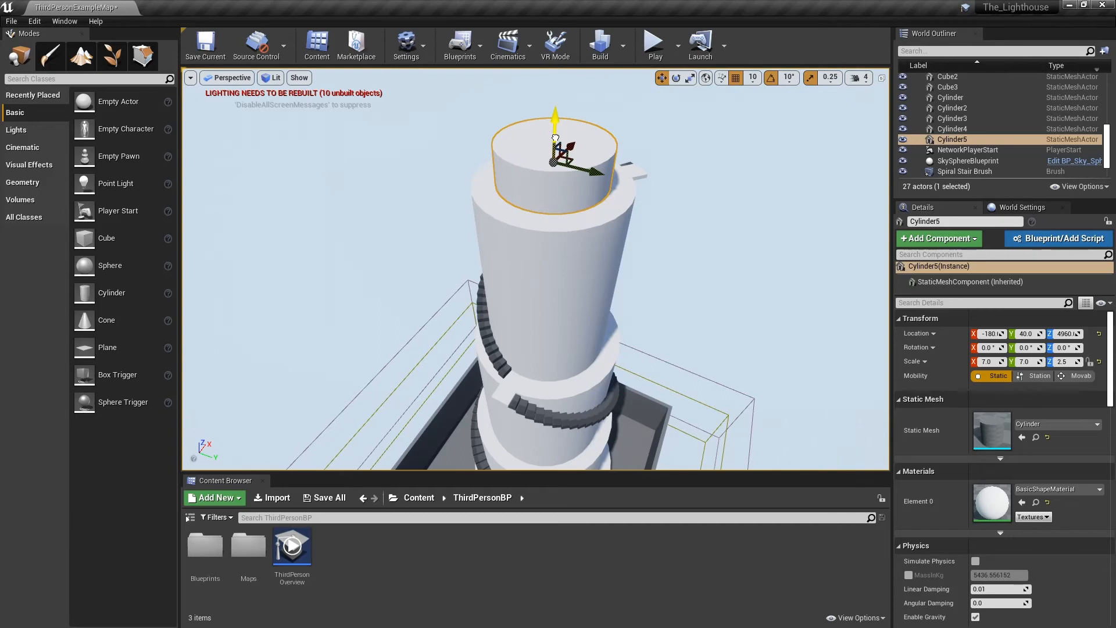
drag(557, 139, 556, 140)
- Set the small top cylinder's Z scale to 4 and raise it to Z 5030 so it rests on the tower
right_drag(556, 140, 556, 84)
key(q)
key(q)
key(e)
key(e)
key(w)
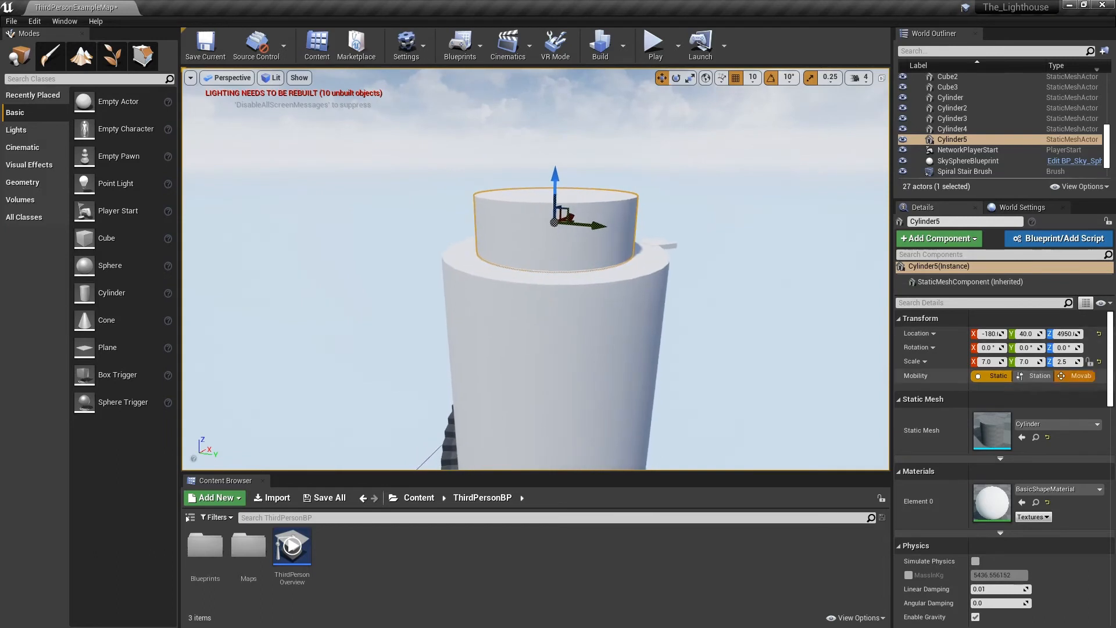
click(1063, 362)
text(4)
key(Return)
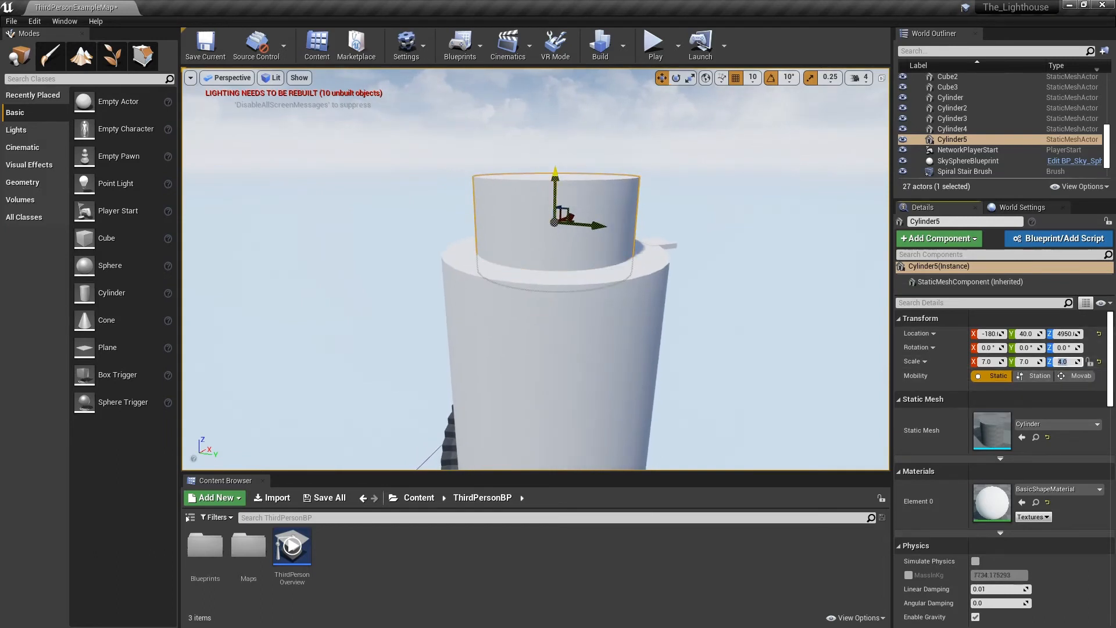
drag(557, 183, 556, 163)
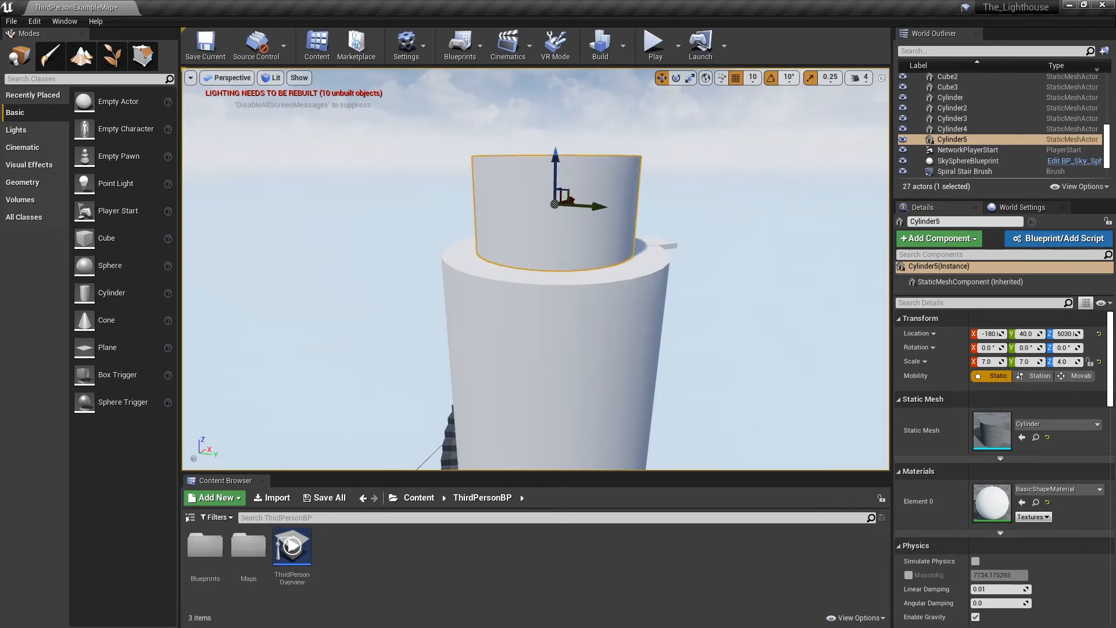
- Add a cone on the top face of the small upper cylinder for the lighthouse roof
right_drag(556, 174, 523, 220)
key(s)
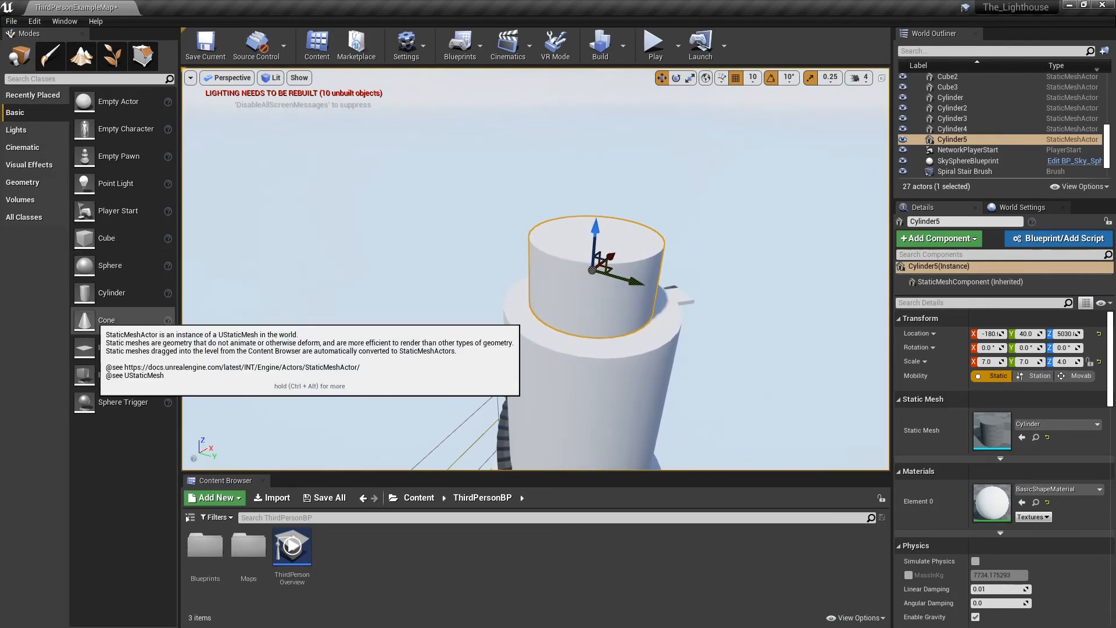
drag(93, 320, 991, 431)
key(d)
right_drag(536, 269, 361, 273)
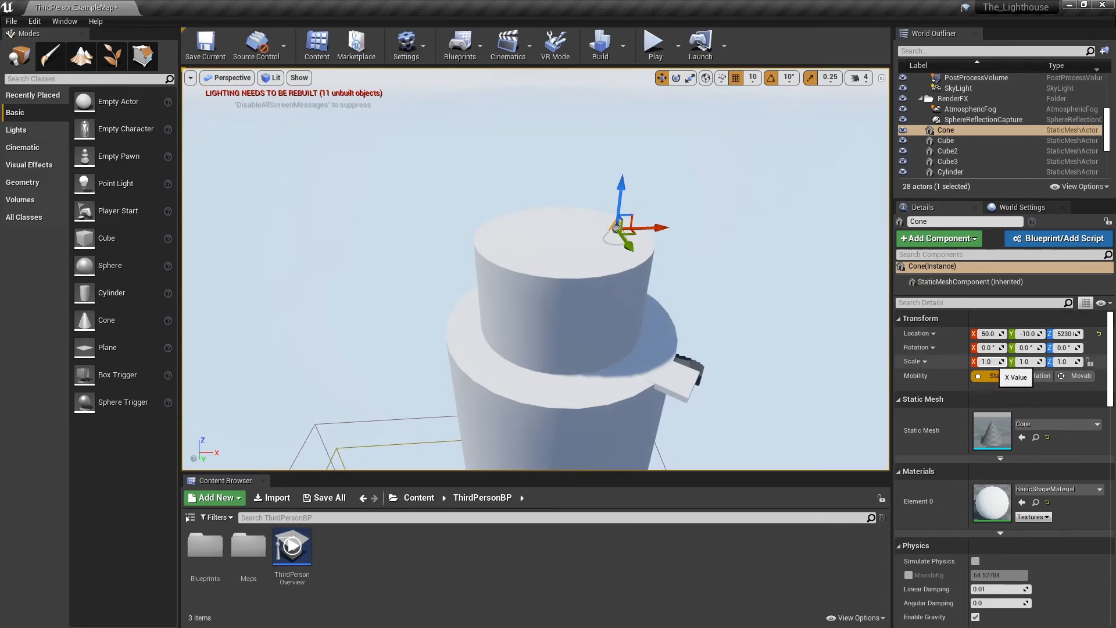
- Set the cone's scale to 7 in X and Y and 2 in Z
click(988, 362)
text(7)
key(Tab)
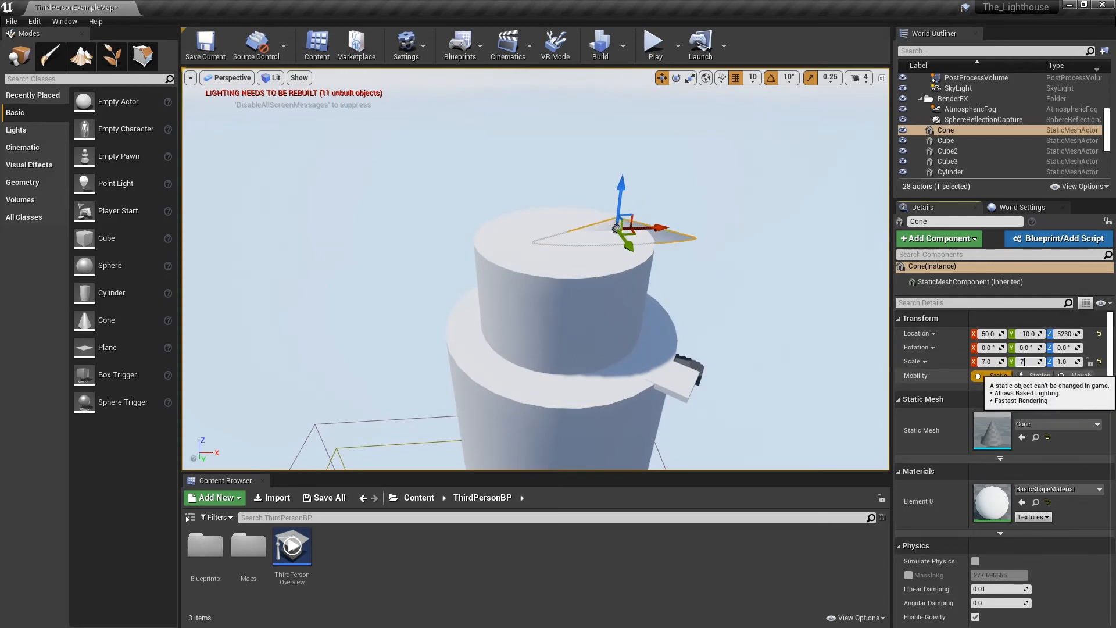
text(7)
key(Tab)
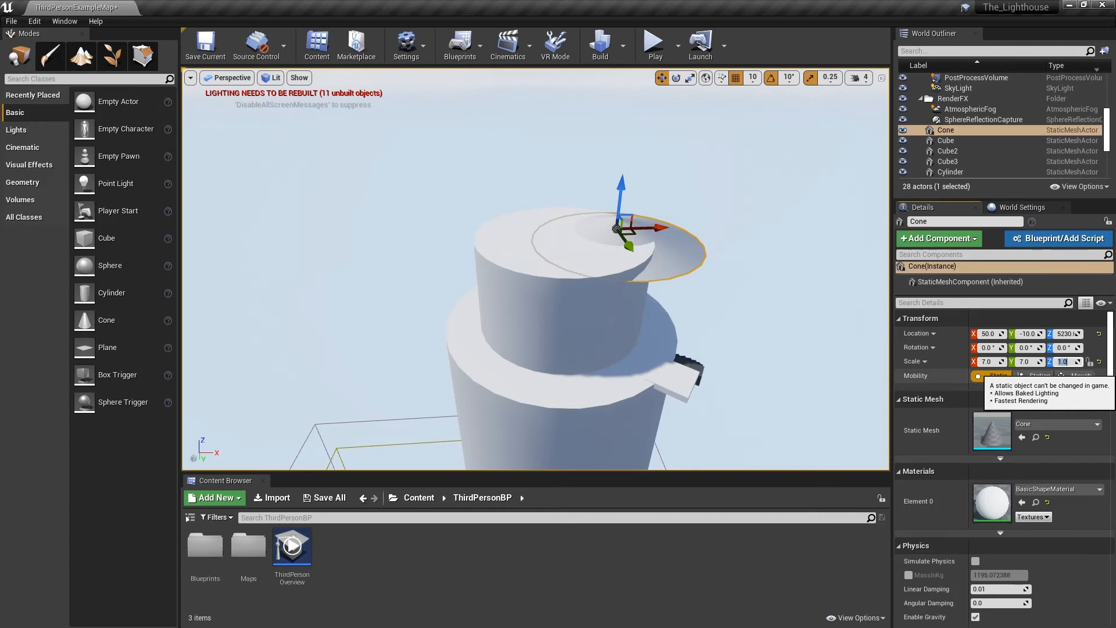
text(2)
key(Return)
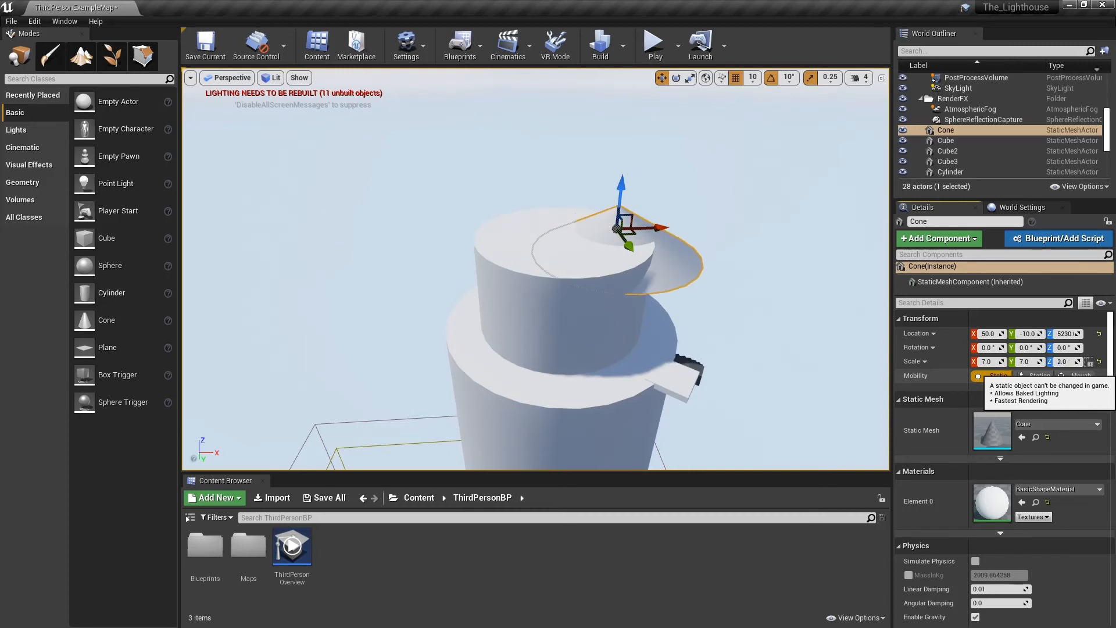
- Center the cone over the small upper cylinder at X -180, Y 40 and raise it to Z 5330 to cap it
drag(654, 231, 599, 233)
key(a)
right_drag(597, 234, 782, 226)
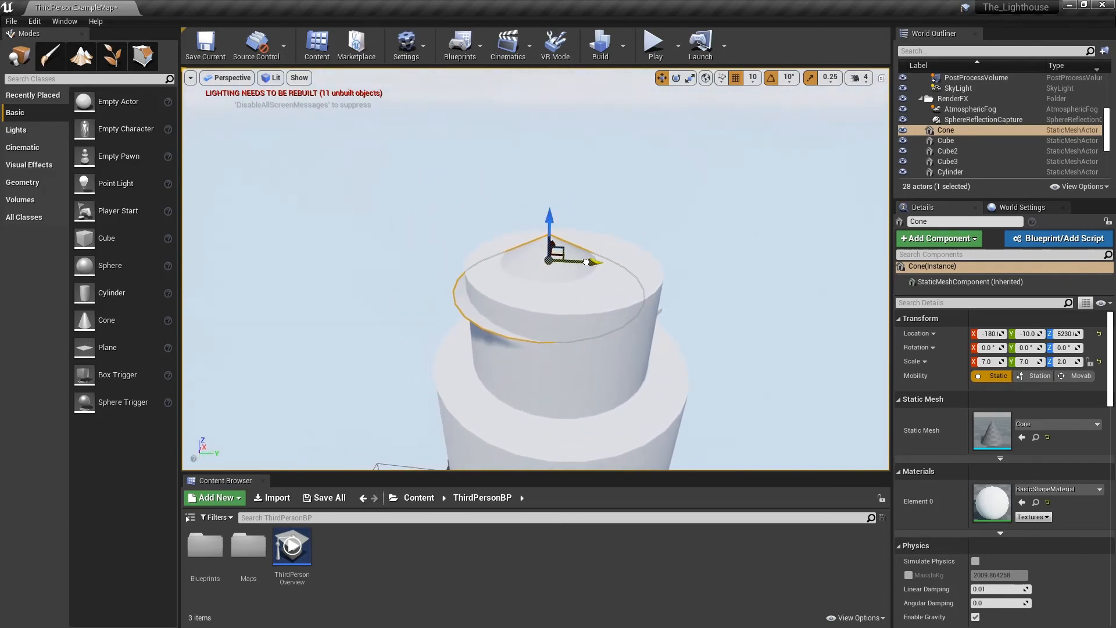
drag(586, 262, 601, 264)
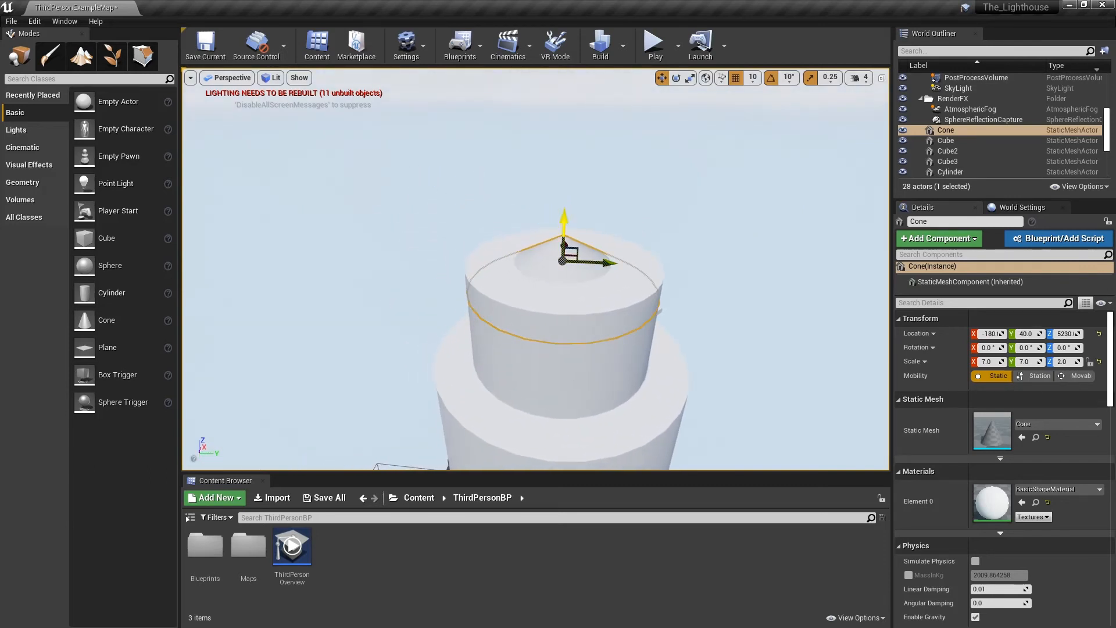
drag(563, 218, 564, 193)
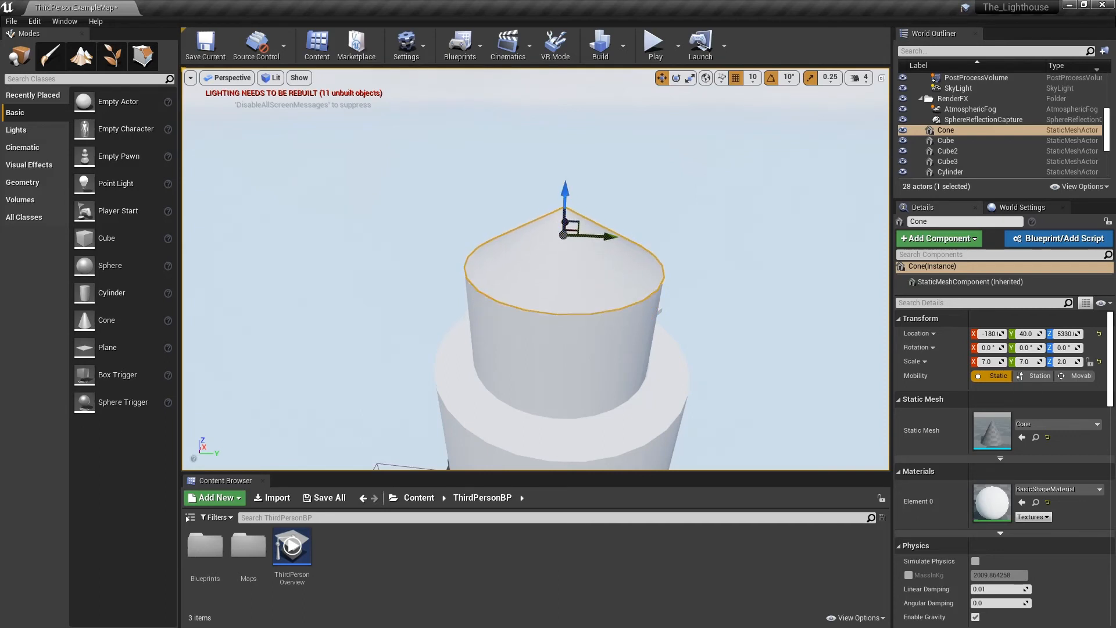
- Set the roof cone's X and Y scale to 8
click(987, 362)
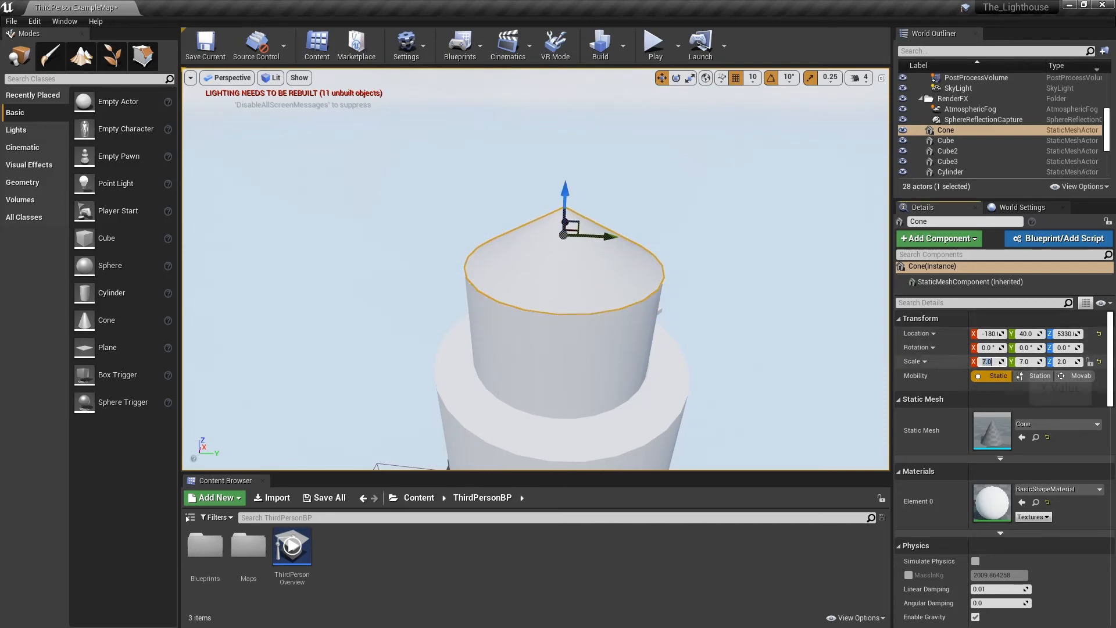
text(8)
key(Return)
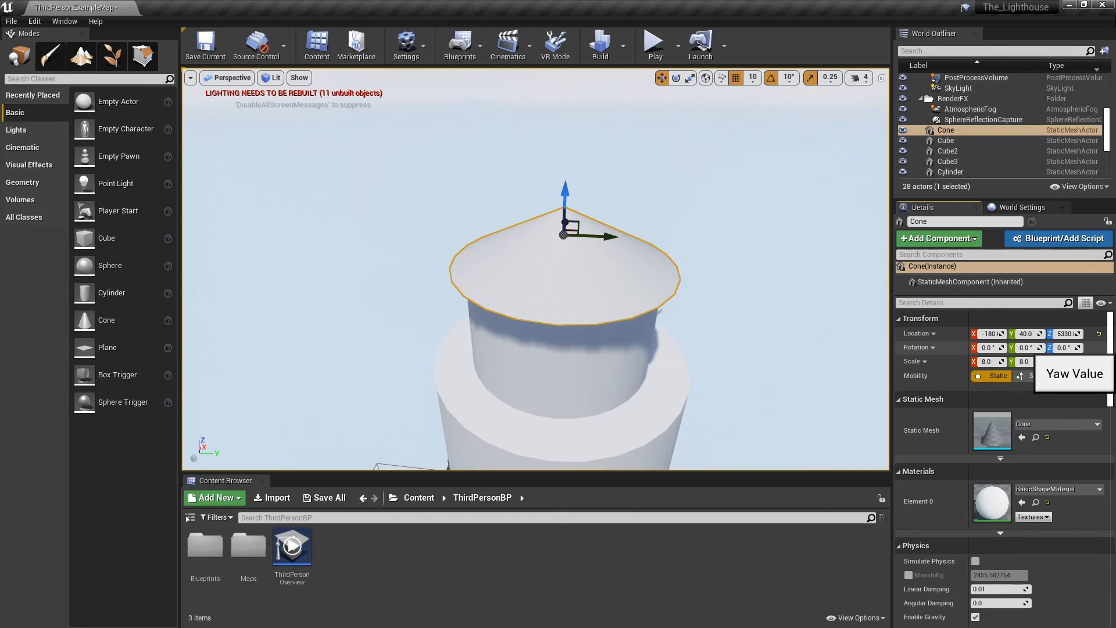
click(1064, 362)
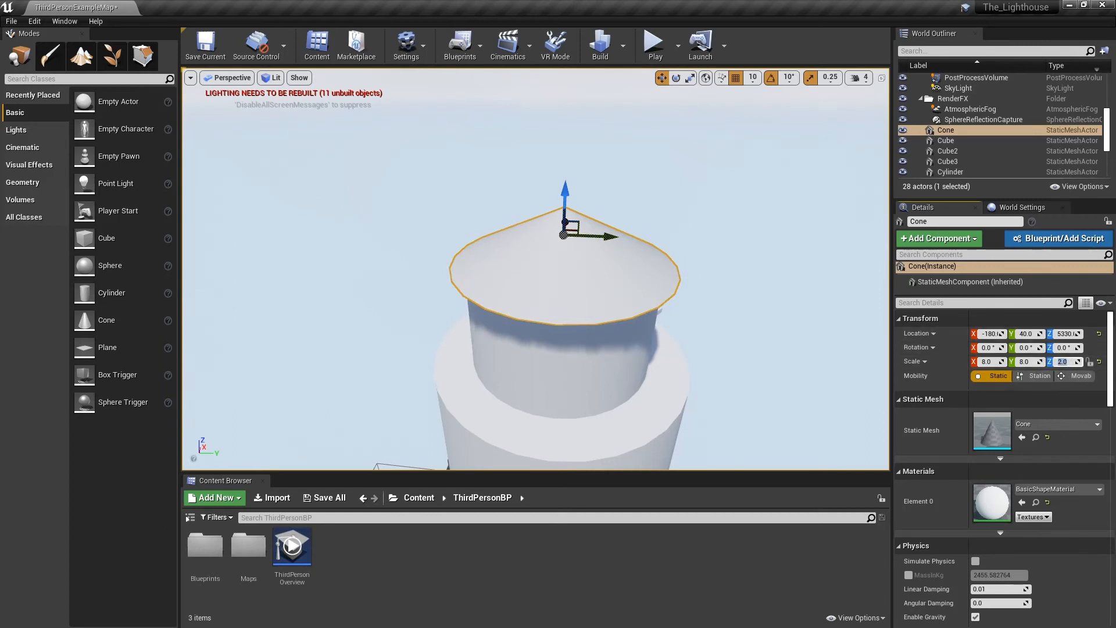
- Set the roof cone's scale to 10 in X and Y so it overhangs the small upper cylinder
right_drag(558, 267, 551, 197)
key(q)
key(e)
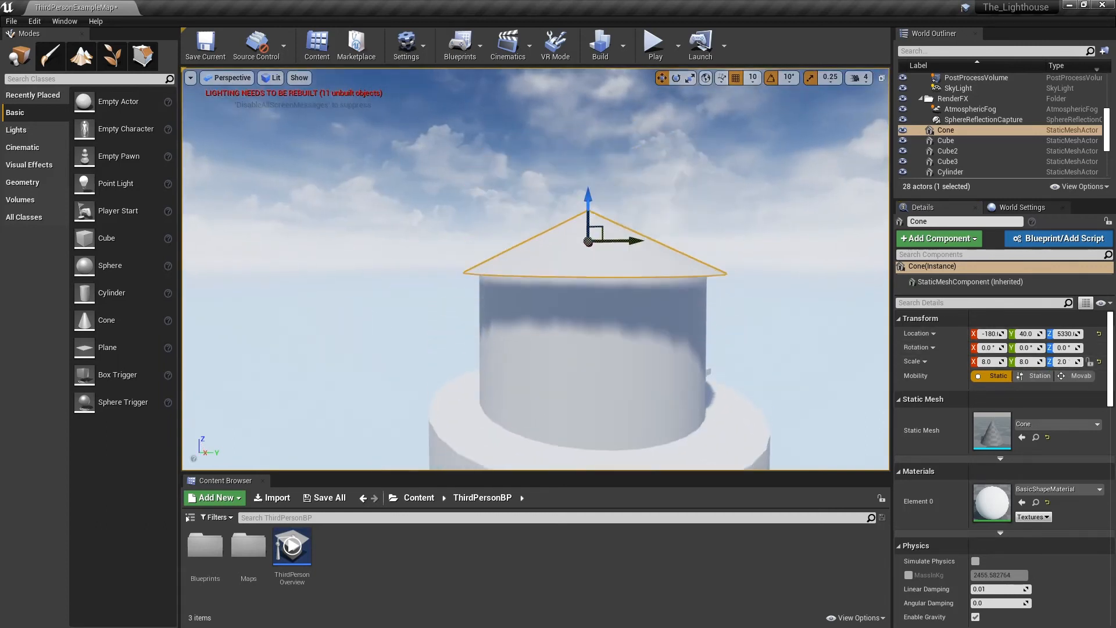
key(e)
key(s)
right_drag(551, 198, 547, 229)
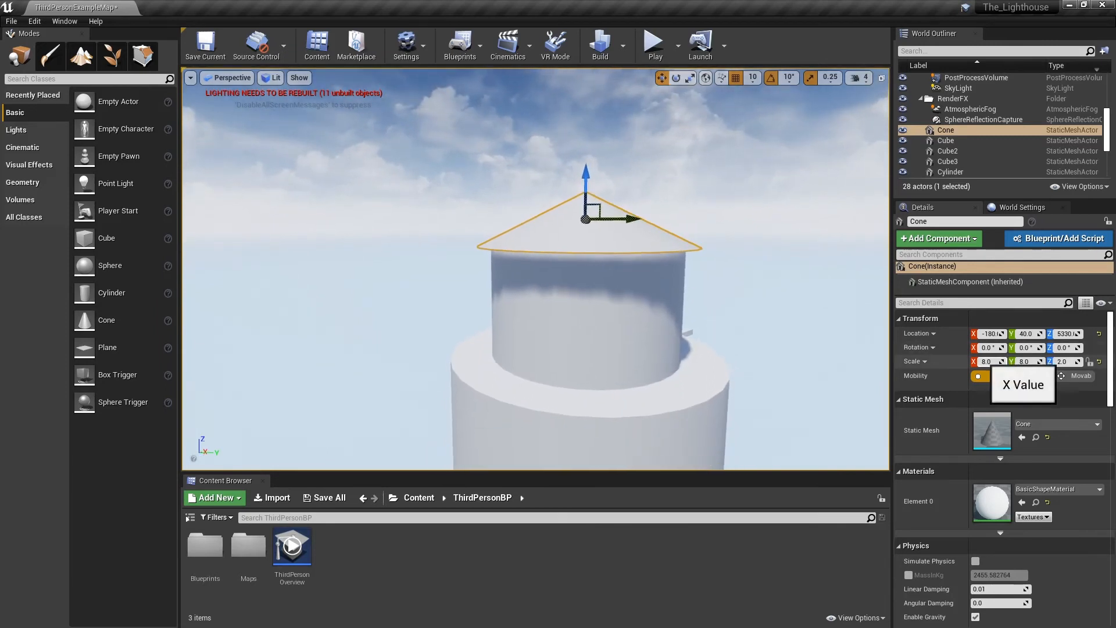
text(10)
key(Tab)
text(10)
key(Tab)
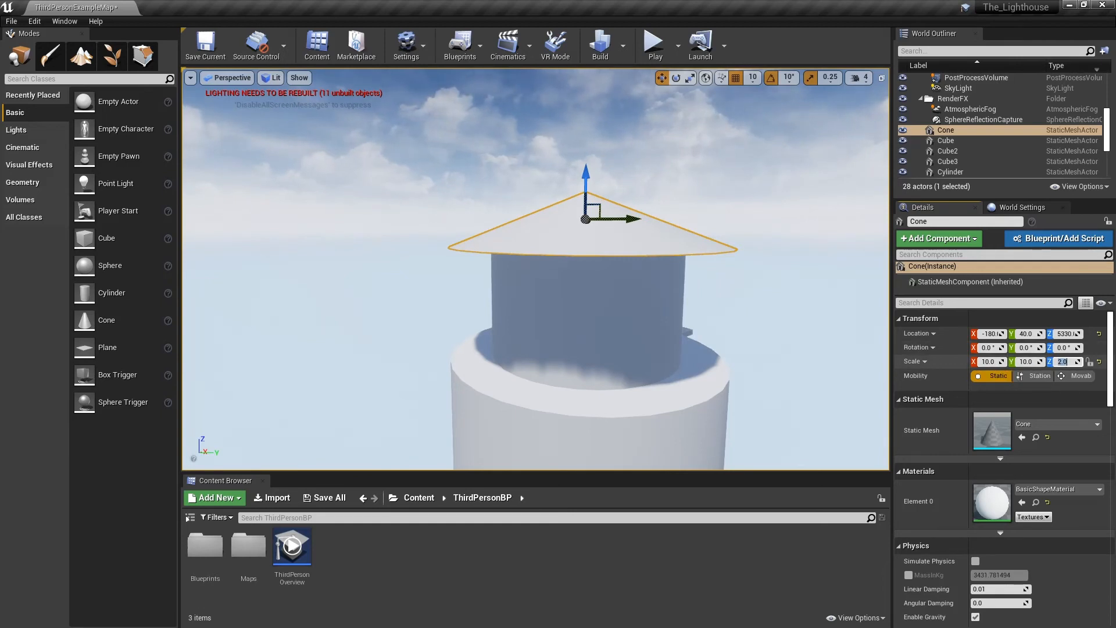
- Examine the whole tower from a distance to judge the proportions of the widened roof
click(779, 279)
key(d)
right_drag(779, 279, 825, 303)
key(s)
key(a)
key(q)
key(s)
key(w)
key(e)
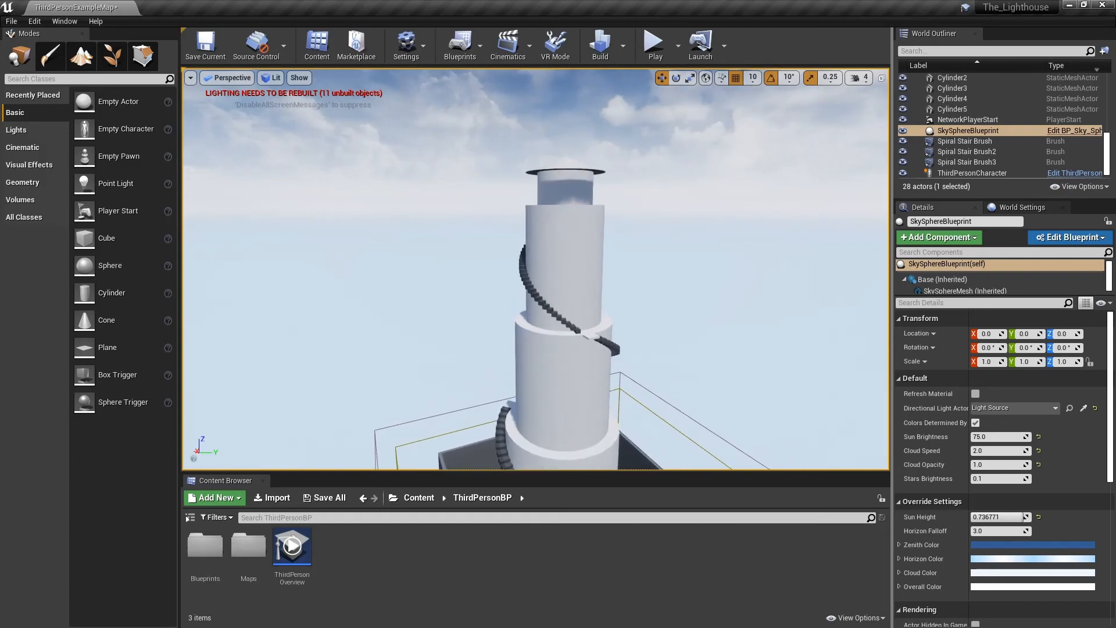
- Select the roof cone and set its Z scale to 3 to make it taller
click(567, 171)
right_drag(567, 174, 572, 233)
key(e)
key(w)
key(w)
click(1063, 361)
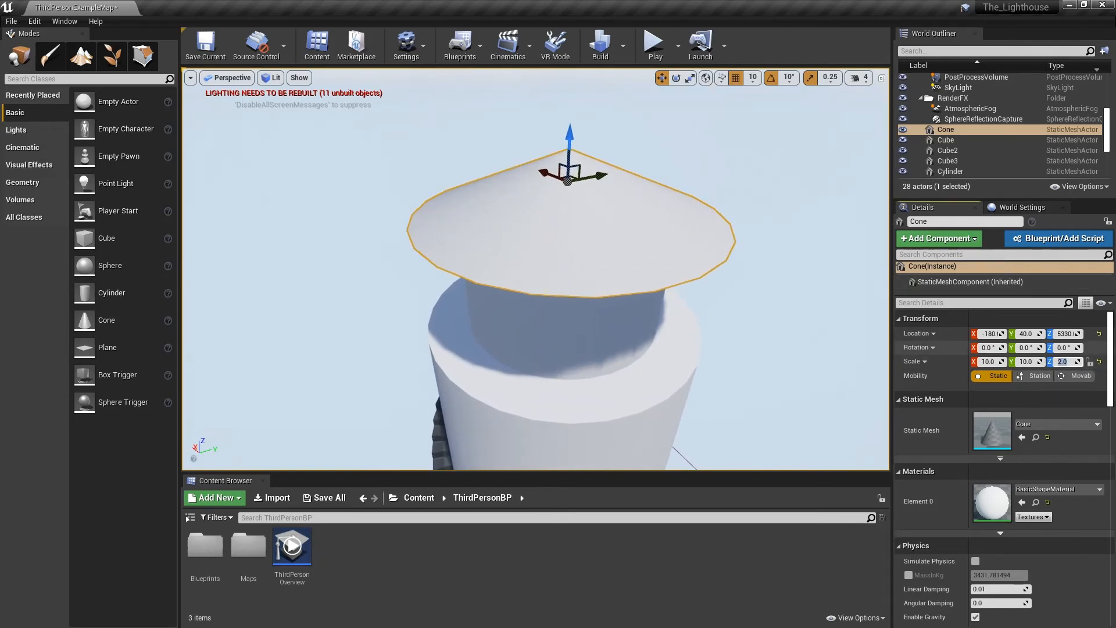
text(3)
key(Return)
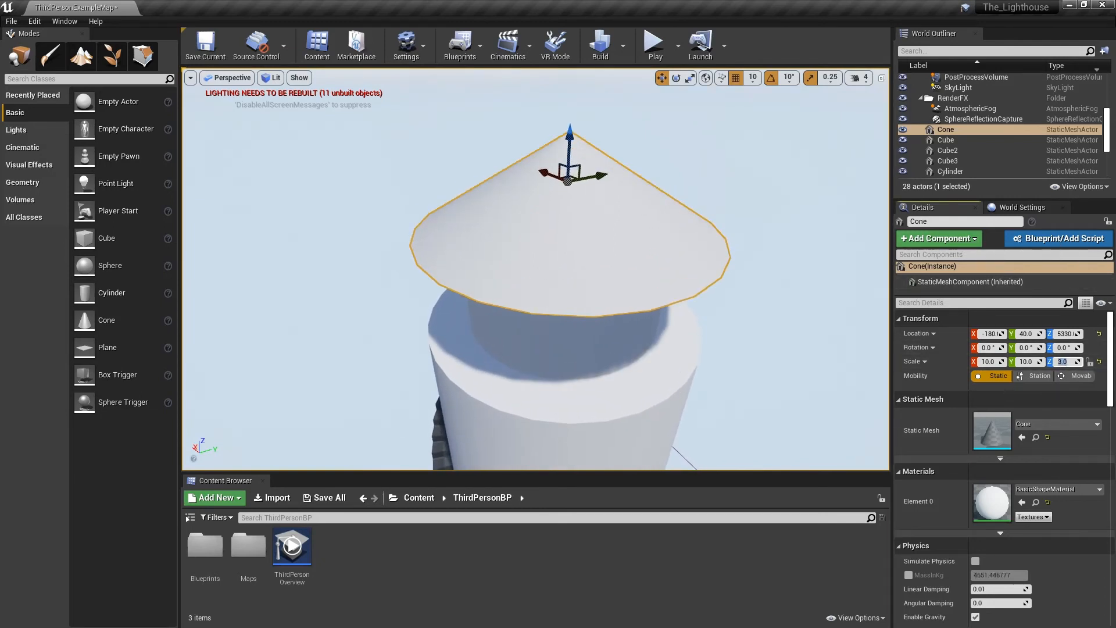
- Raise the cone slightly so its base rests on top of the small upper cylinder
key(q)
right_drag(575, 233, 575, 204)
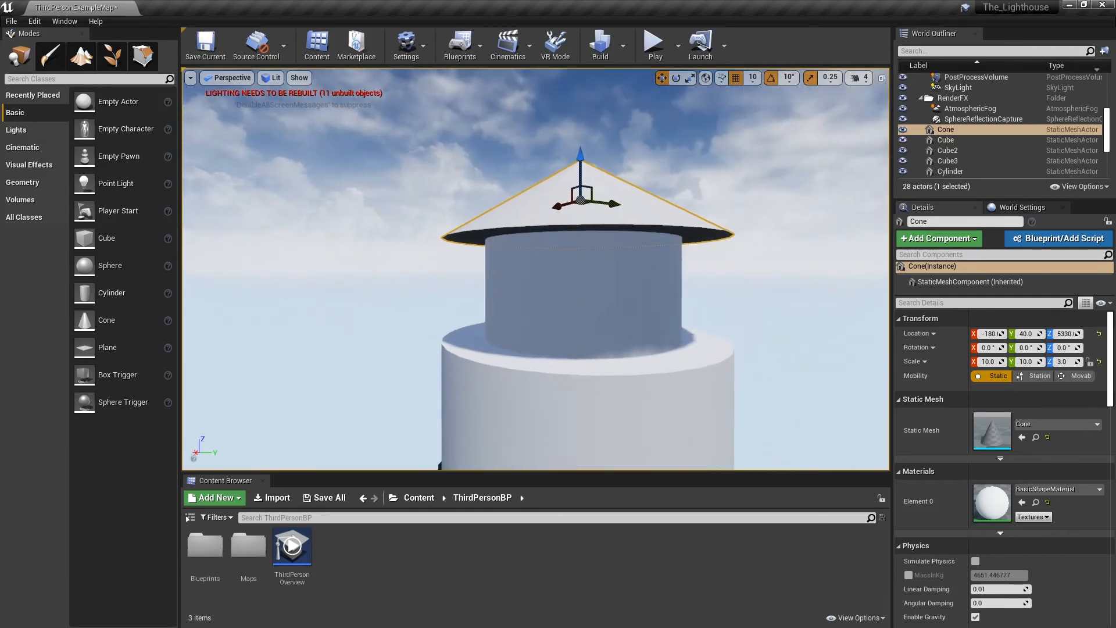
drag(581, 168, 590, 159)
- Look over the finished lighthouse from several sides and select the LightmassImportanceVolume around its base
click(687, 155)
key(s)
mouse_move(686, 154)
right_down()
mouse_move(687, 217)
mouse_move(705, 204)
mouse_move(798, 213)
mouse_move(805, 201)
mouse_move(885, 203)
right_up()
key(a)
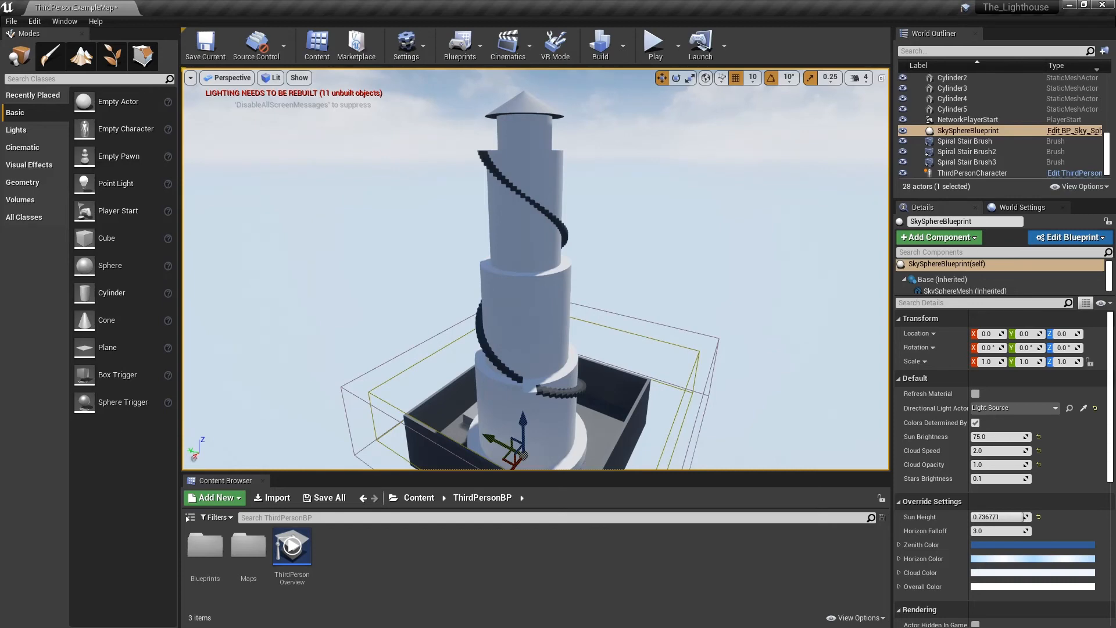
mouse_move(537, 269)
right_down()
mouse_move(535, 300)
mouse_move(536, 233)
mouse_move(494, 326)
mouse_move(480, 311)
mouse_move(477, 326)
mouse_move(427, 323)
mouse_move(401, 340)
mouse_move(300, 344)
mouse_move(221, 321)
mouse_move(210, 294)
right_up()
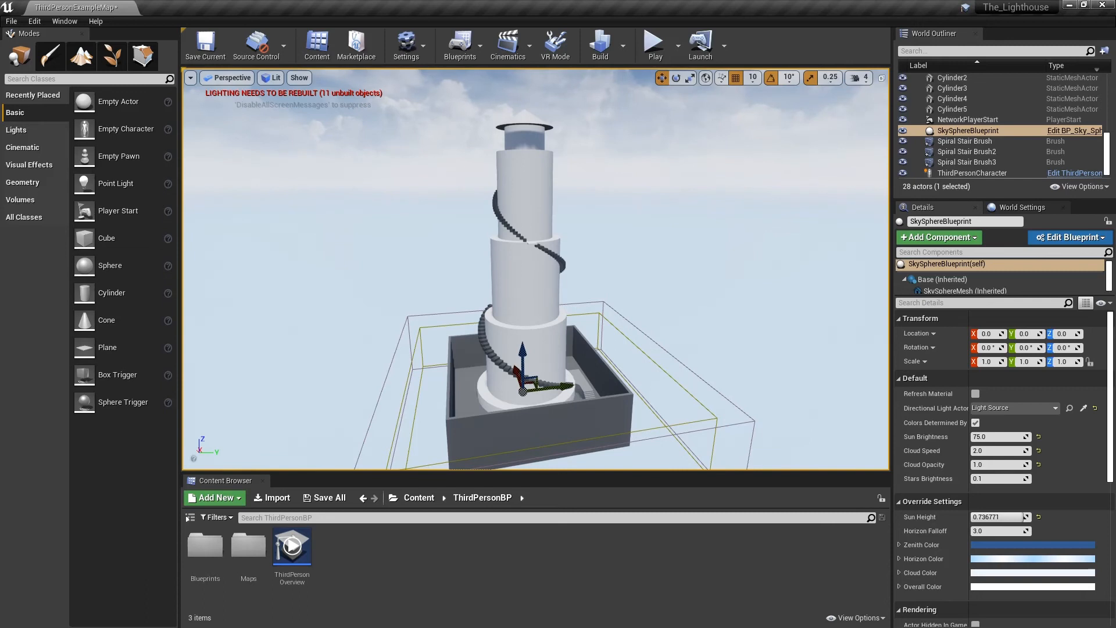
click(680, 362)
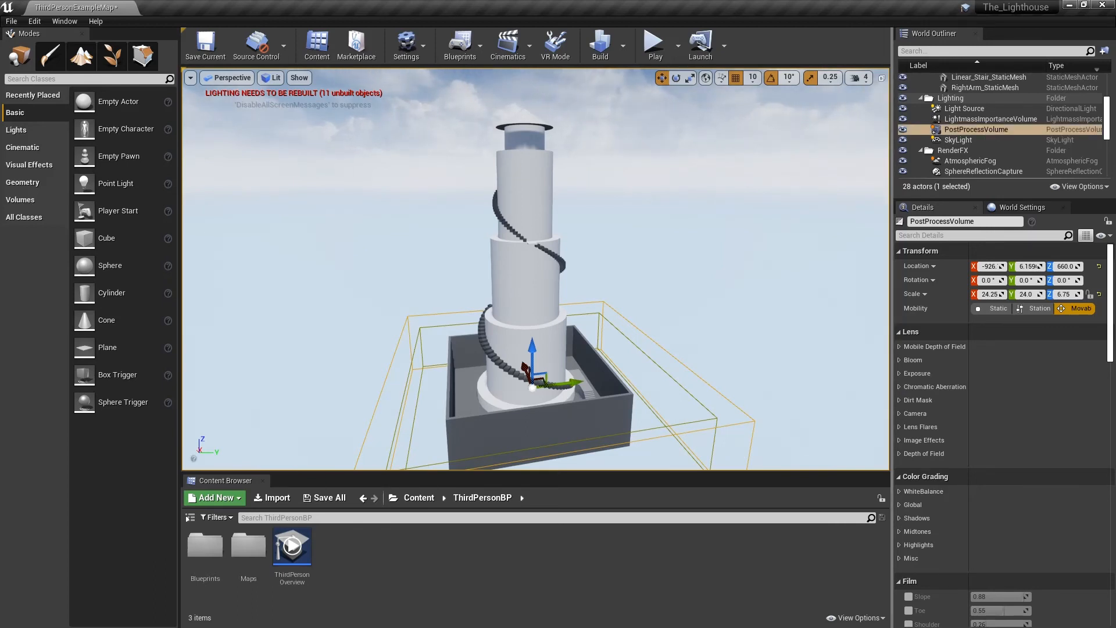
click(991, 119)
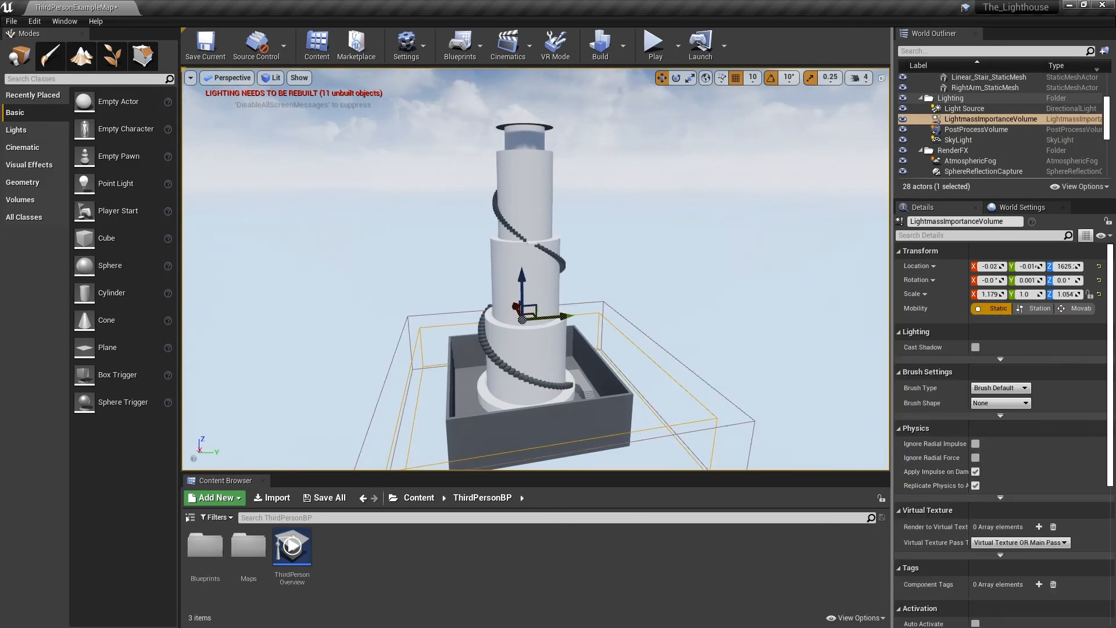
- Switch to geometry editing and select the top face of the LightmassImportanceVolume
right_drag(535, 269, 291, 311)
key(d)
key(d)
key(d)
key(d)
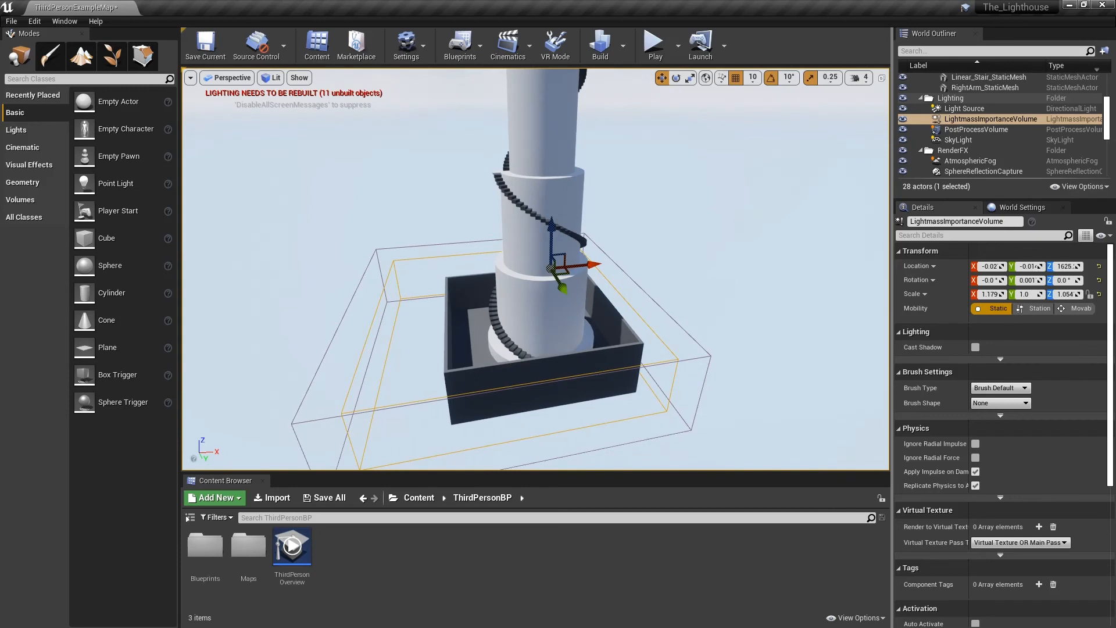
key(a)
right_drag(523, 280, 593, 281)
key(a)
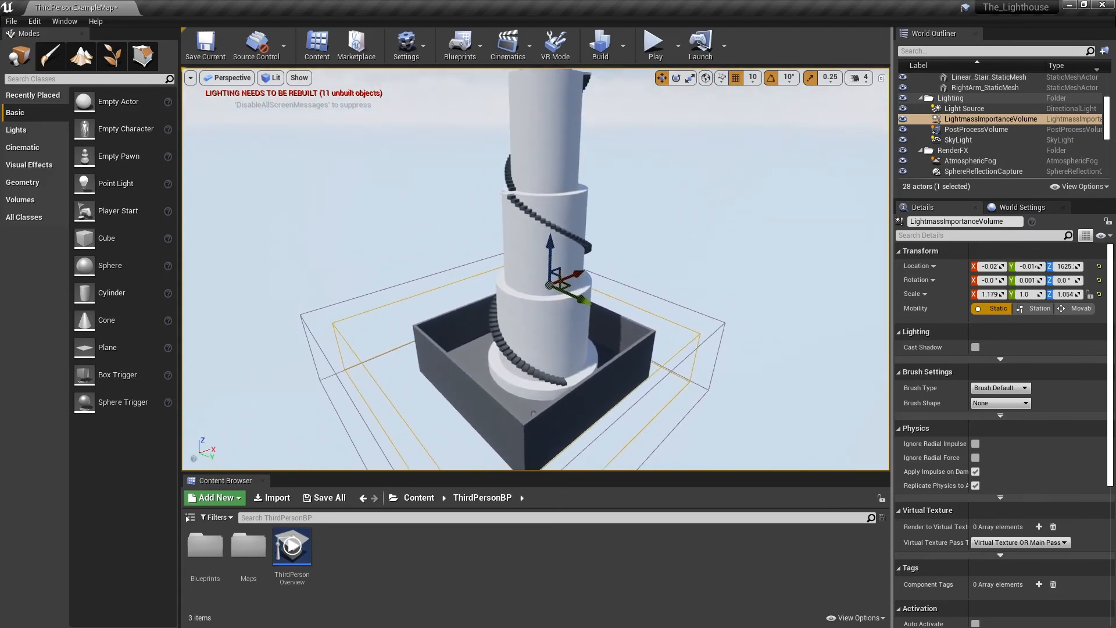
key(d)
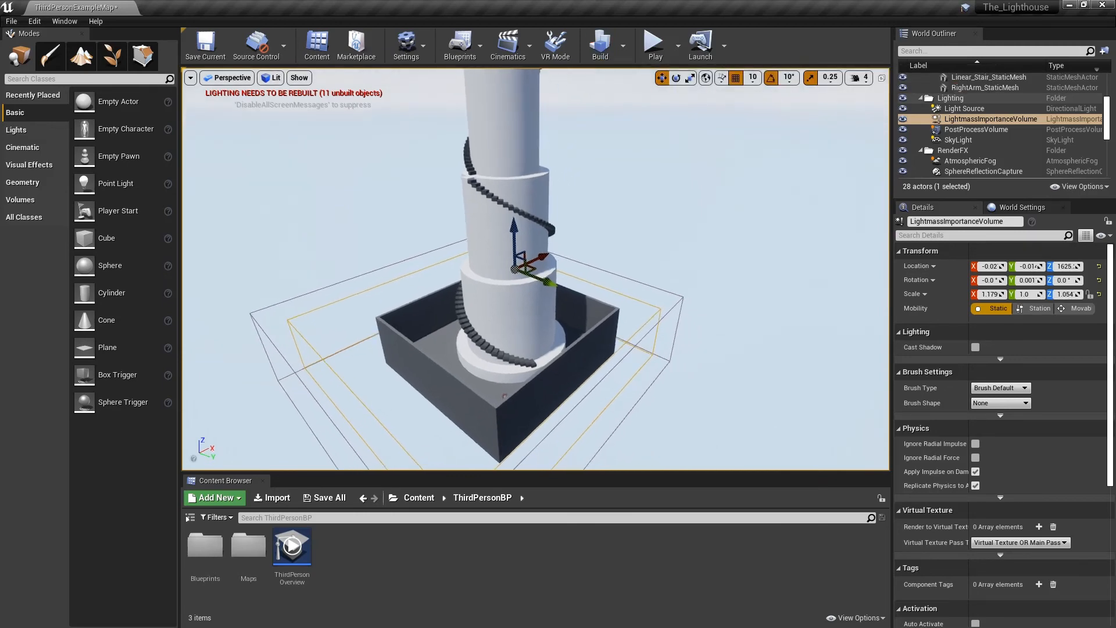
key(d)
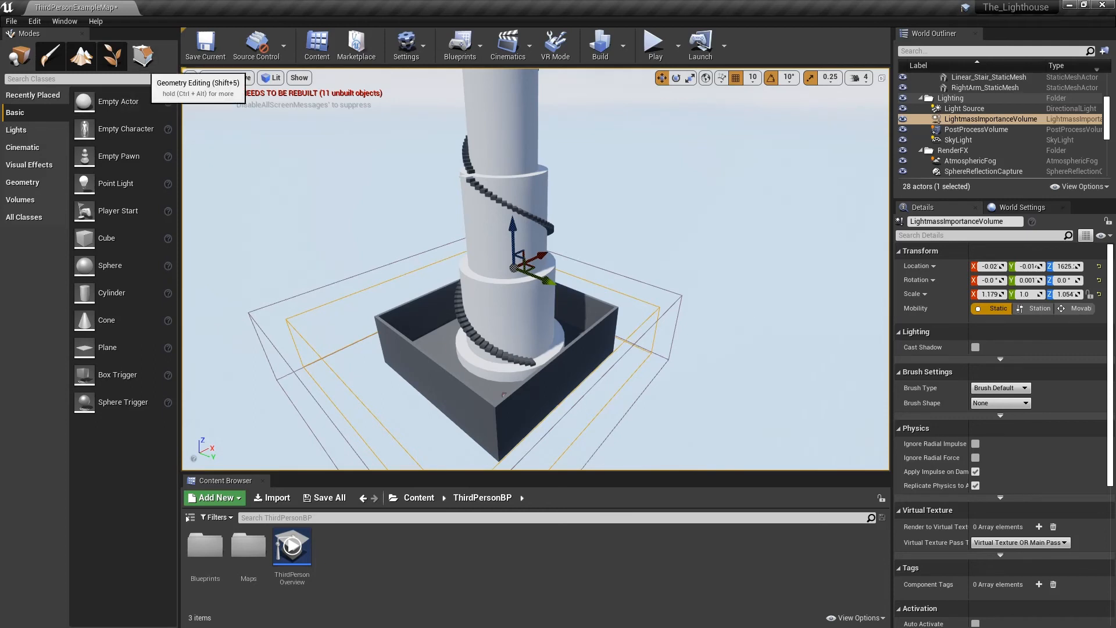
click(142, 55)
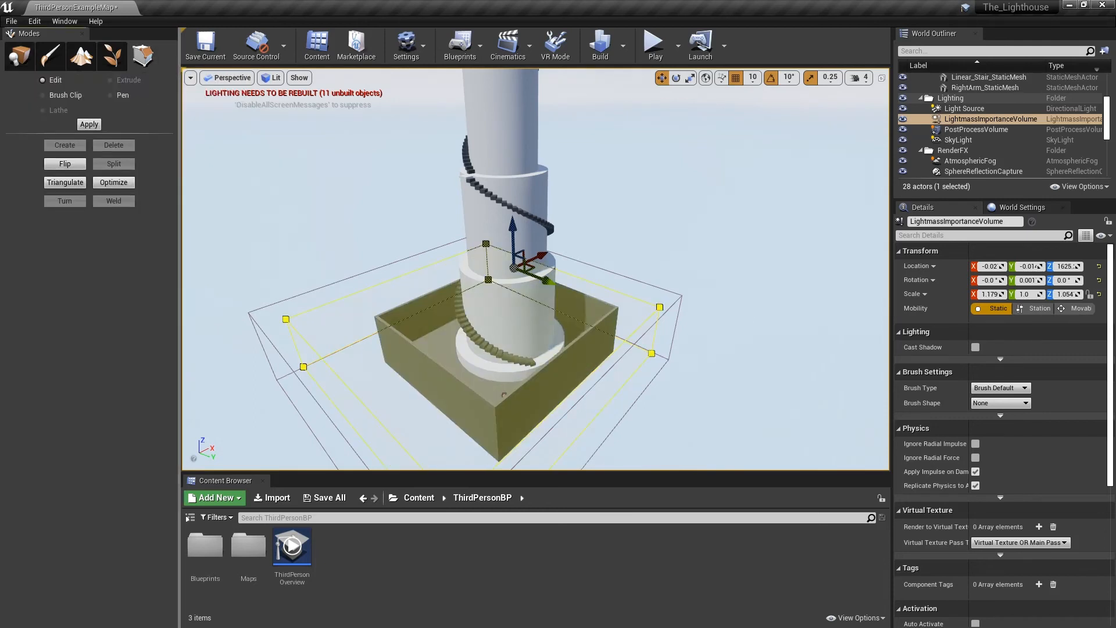
right_drag(535, 268, 544, 325)
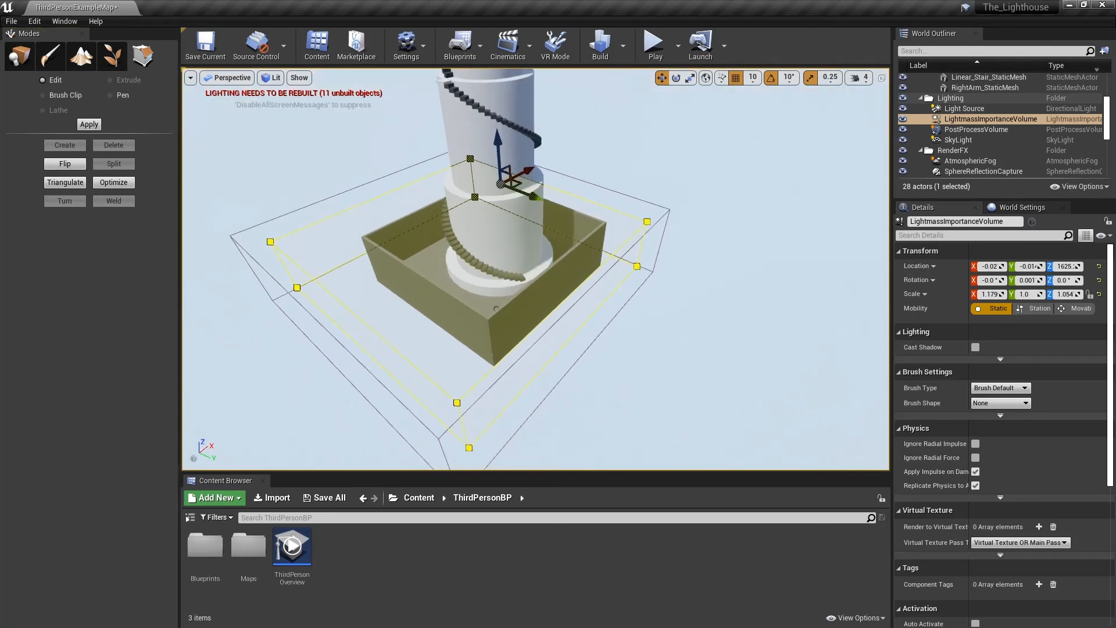
click(496, 308)
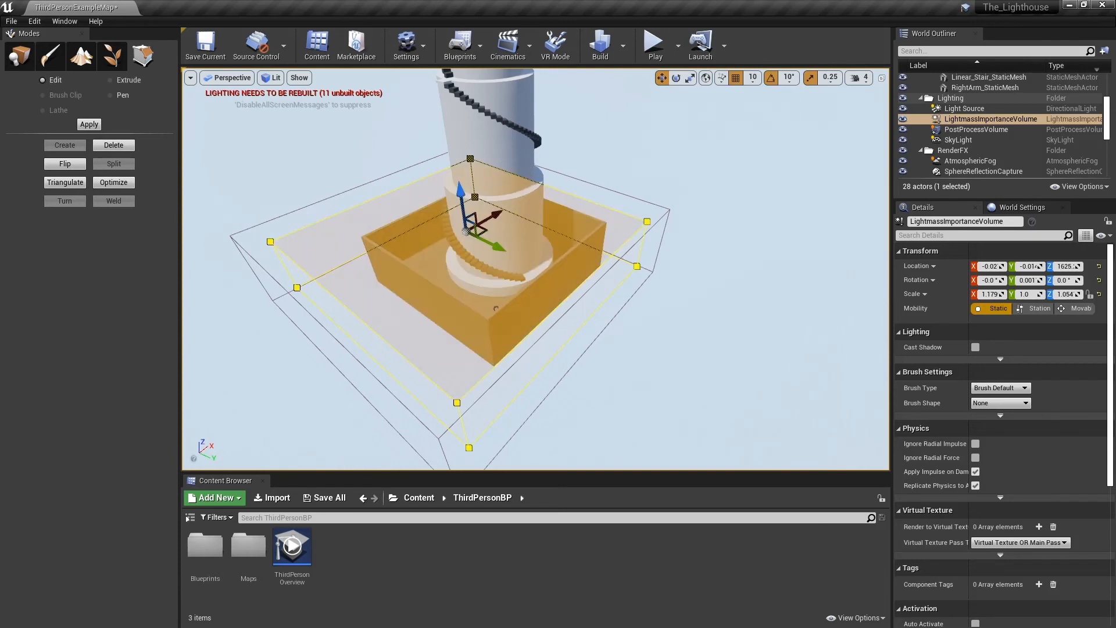
- Try selecting the LightmassImportanceVolume's side faces, top face and an upper corner vertex
key(d)
right_drag(496, 308, 344, 262)
key(s)
key(d)
key(w)
click(350, 396)
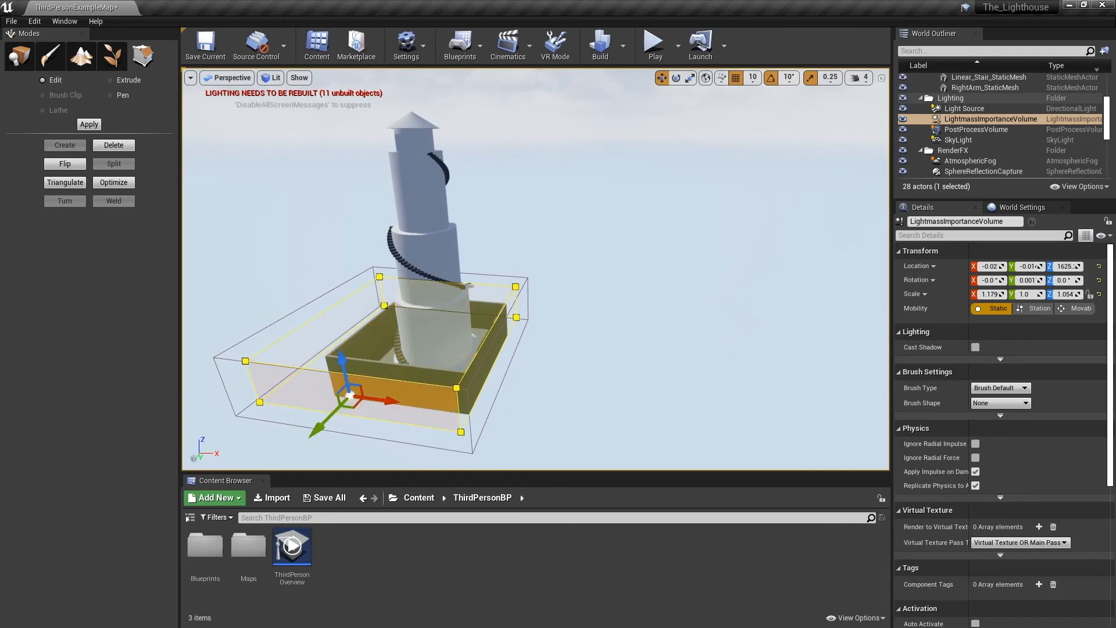
click(494, 343)
click(407, 317)
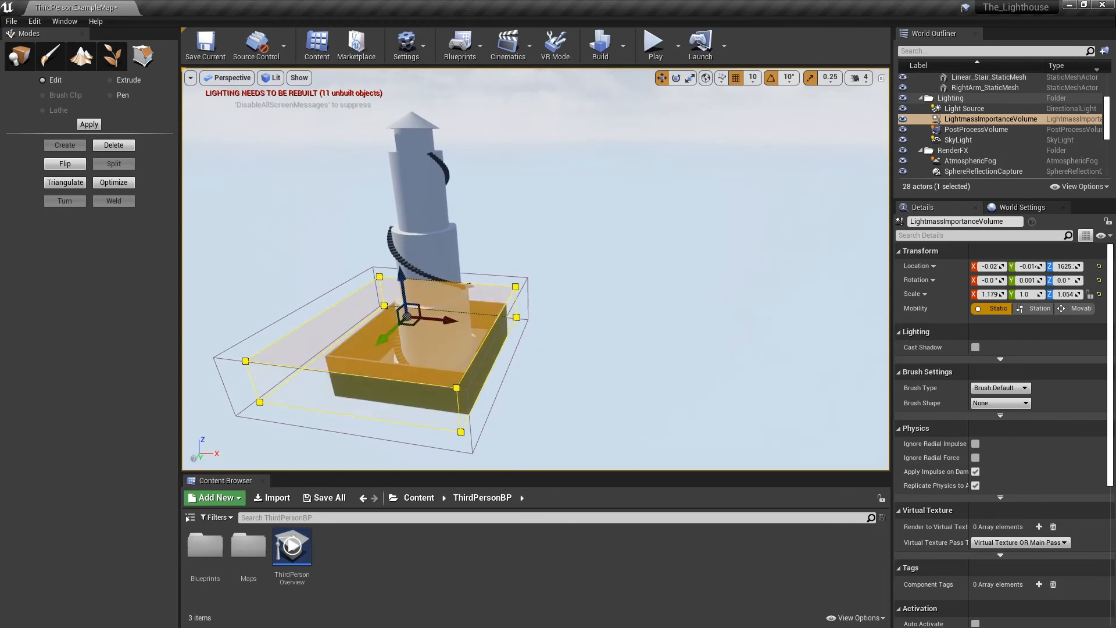
click(245, 361)
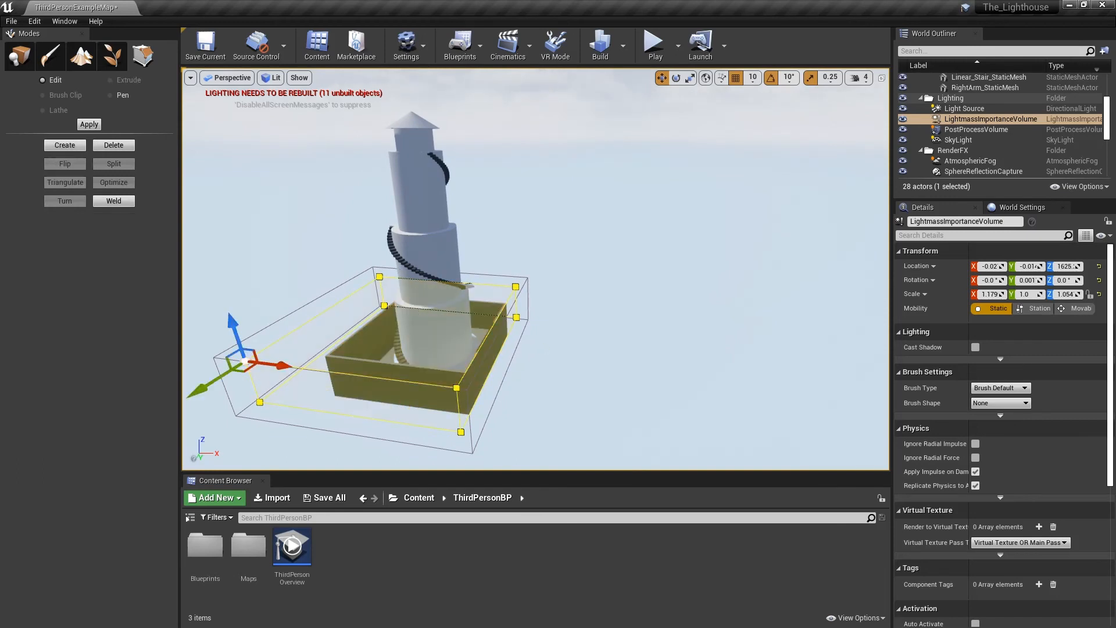
- Raise the LightmassImportanceVolume's top face above the cone roof, and return to Place mode
click(407, 317)
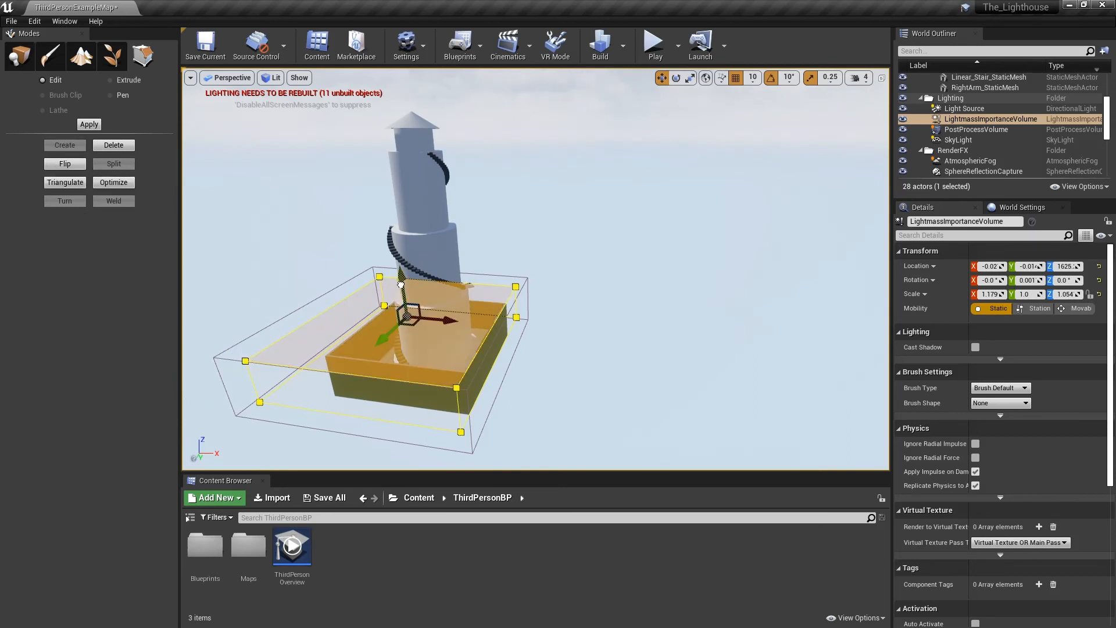
drag(401, 284, 372, 84)
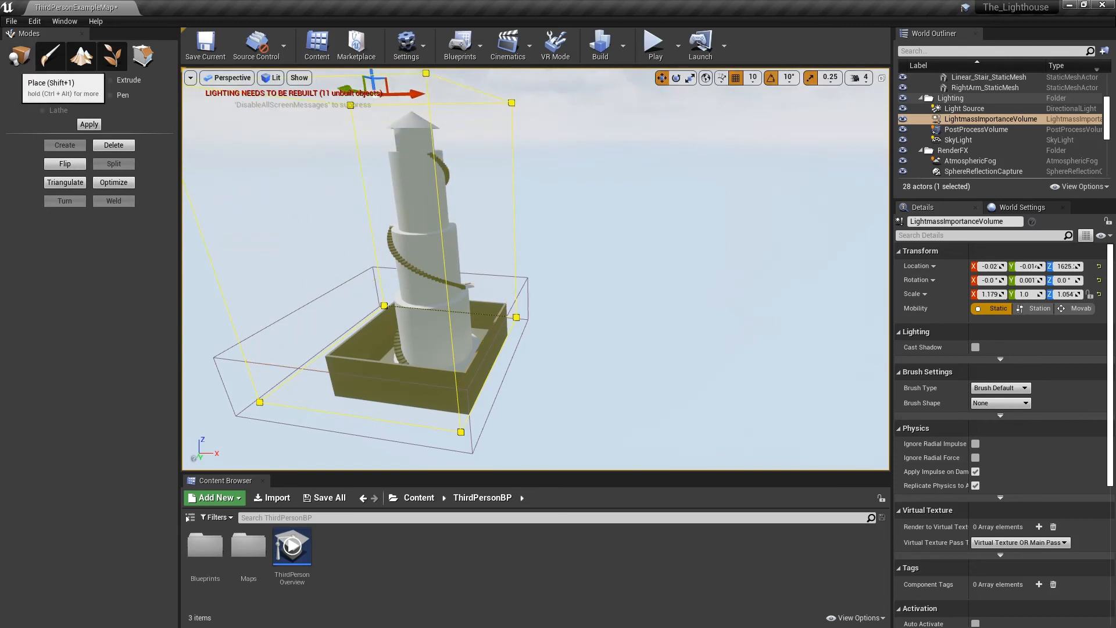
click(18, 60)
click(611, 244)
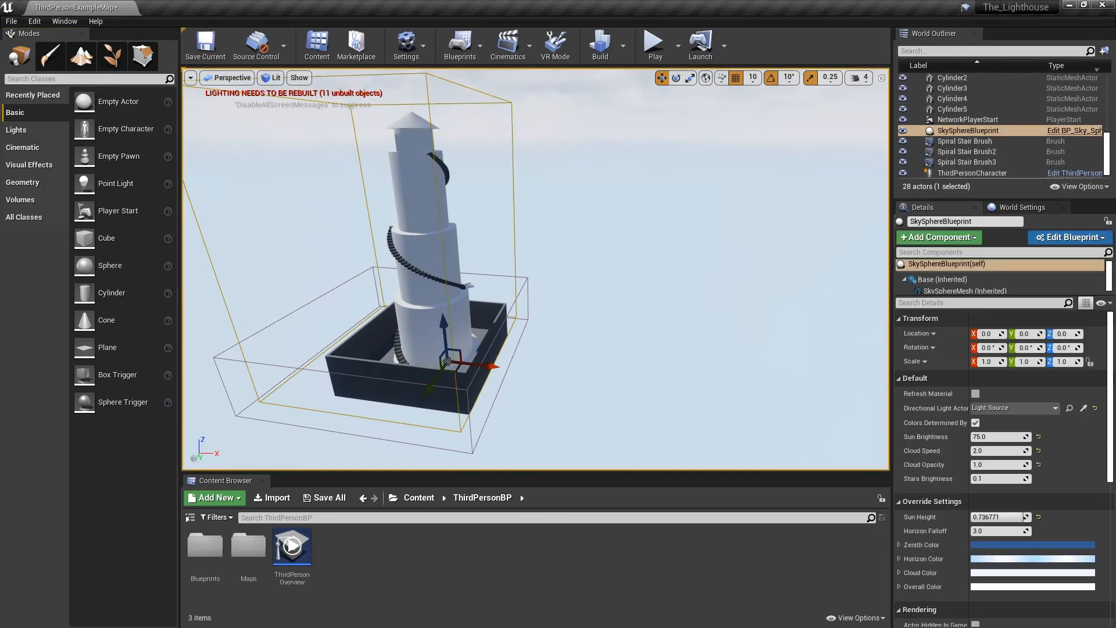
- Start saving the current level as a new level file
right_drag(610, 244, 887, 246)
key(a)
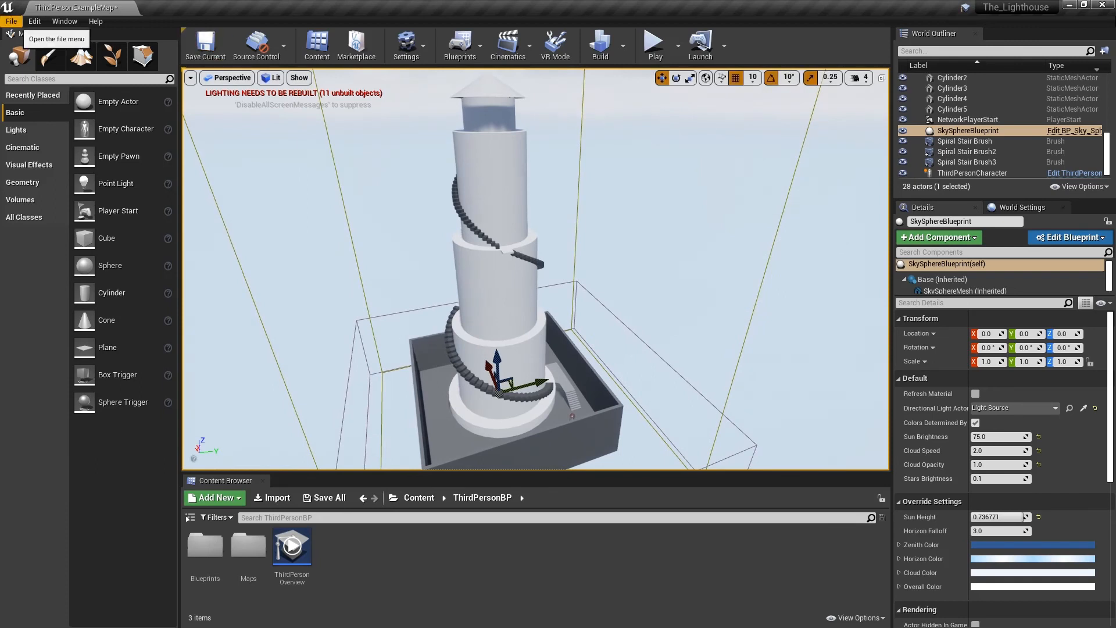
click(12, 21)
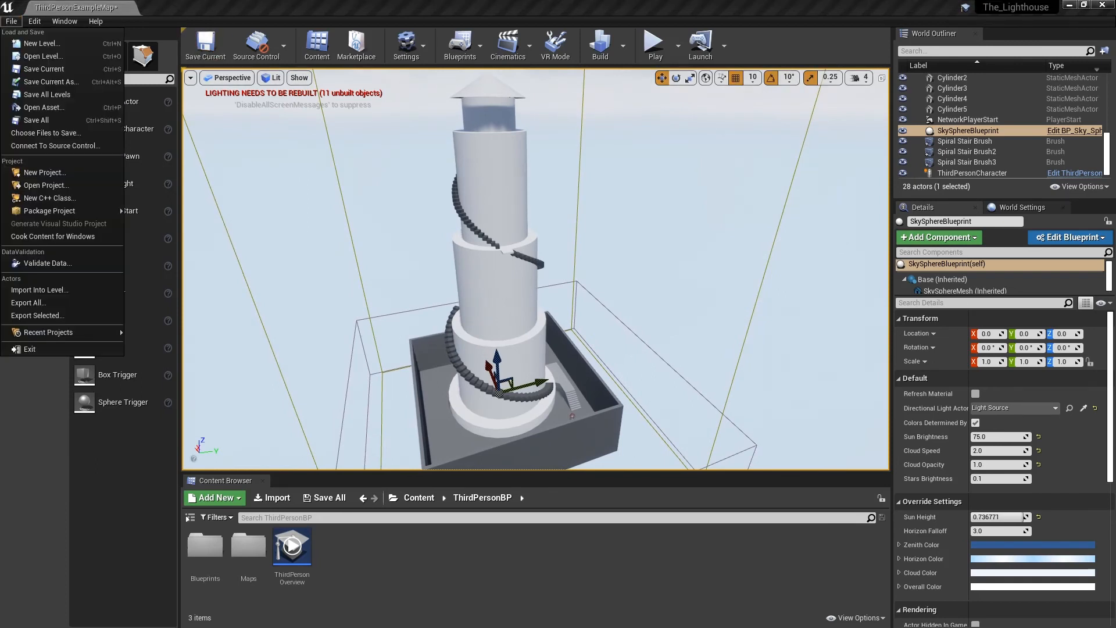
click(51, 82)
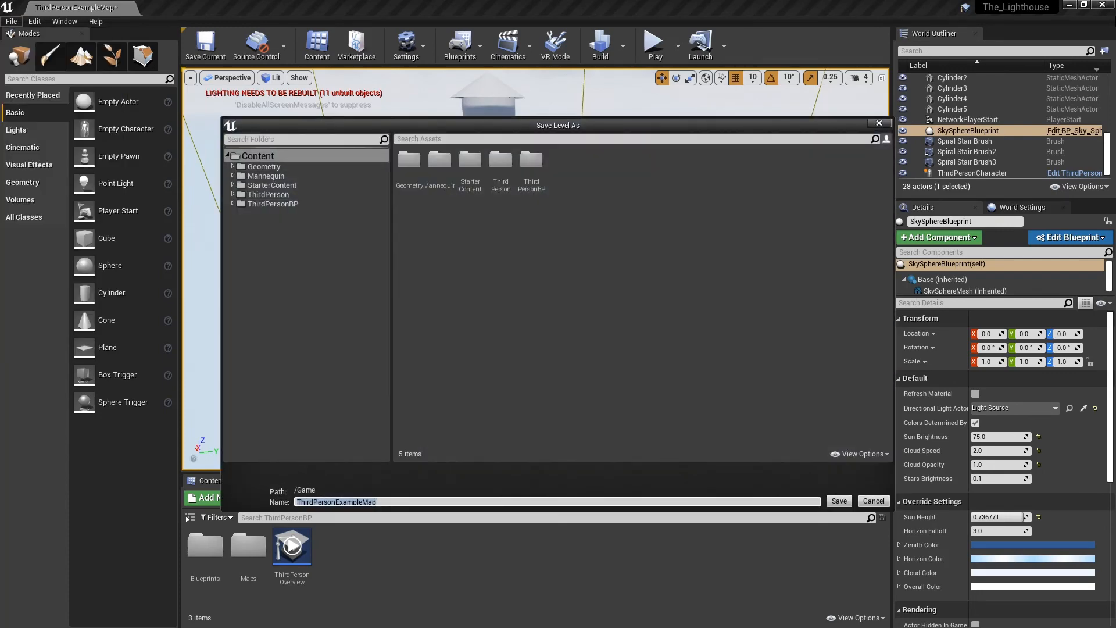
- Create a folder named lighthouse under Content and open it as the level's save location
right_click(589, 298)
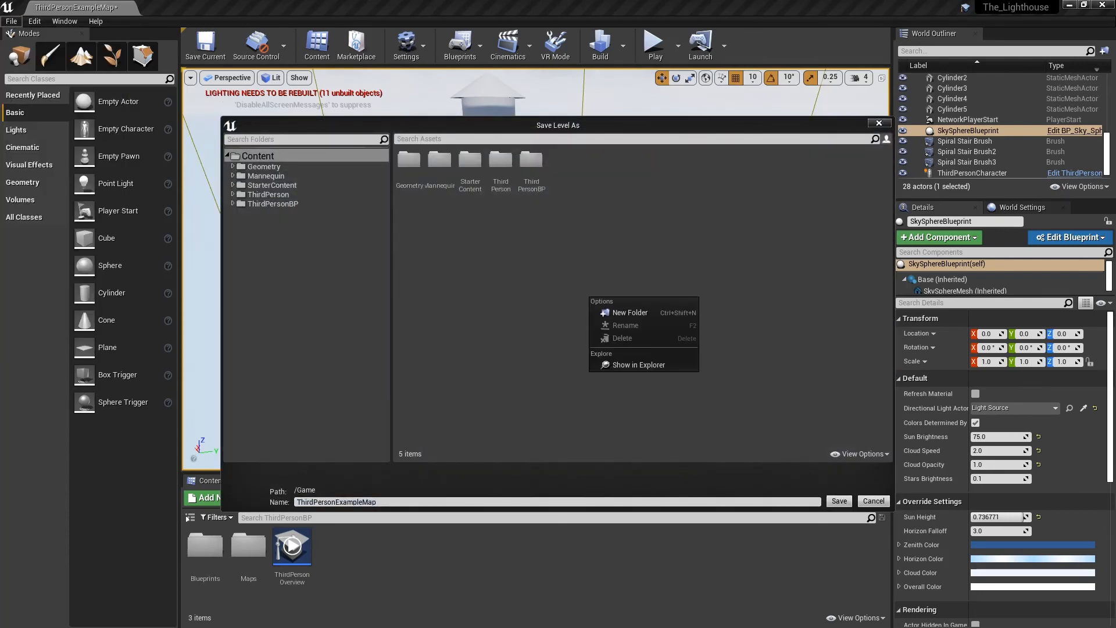
right_click(551, 275)
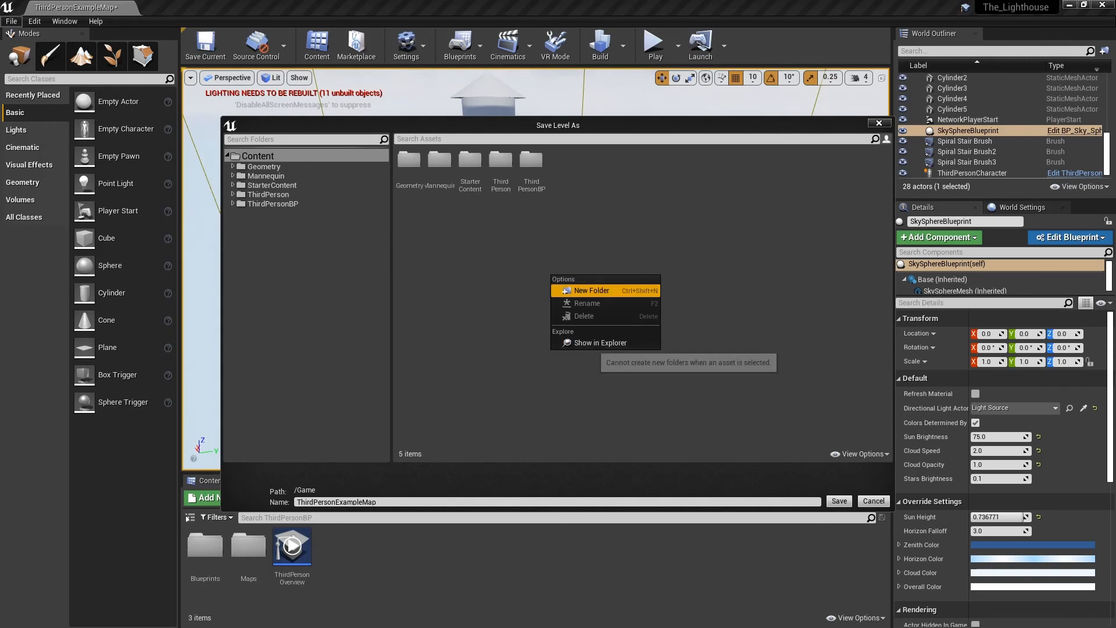
click(588, 290)
key(BackSpace)
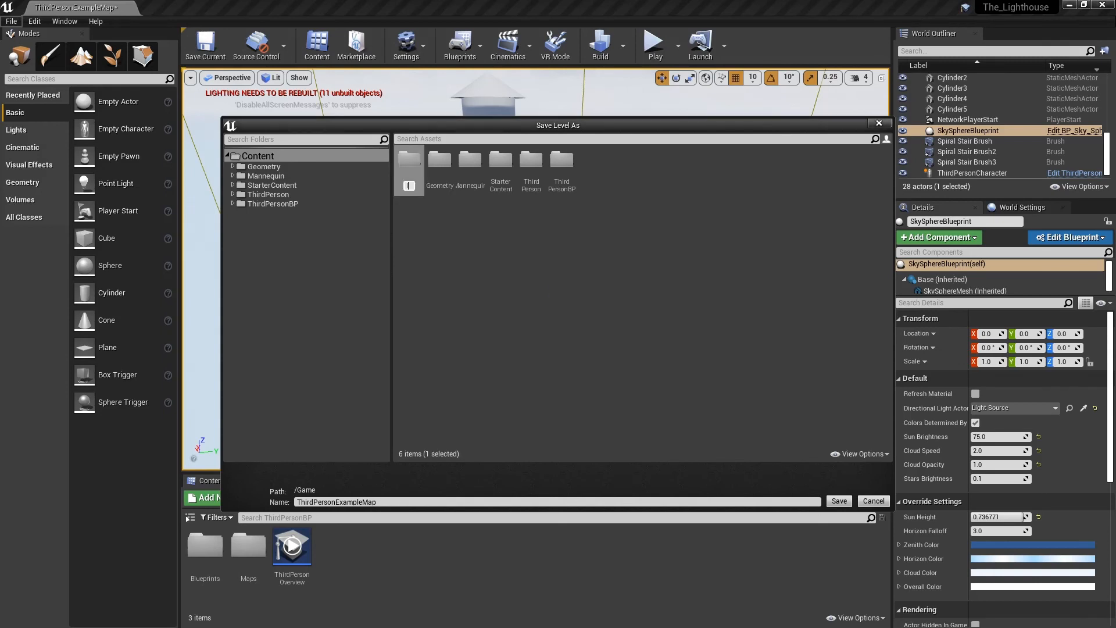
key(Return)
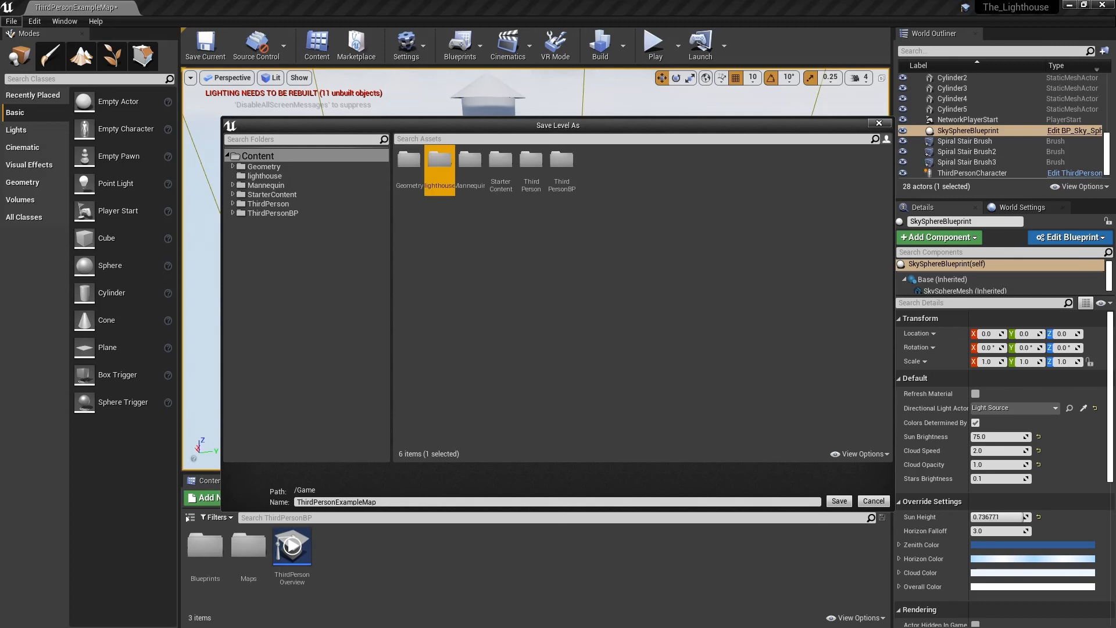
double_click(438, 160)
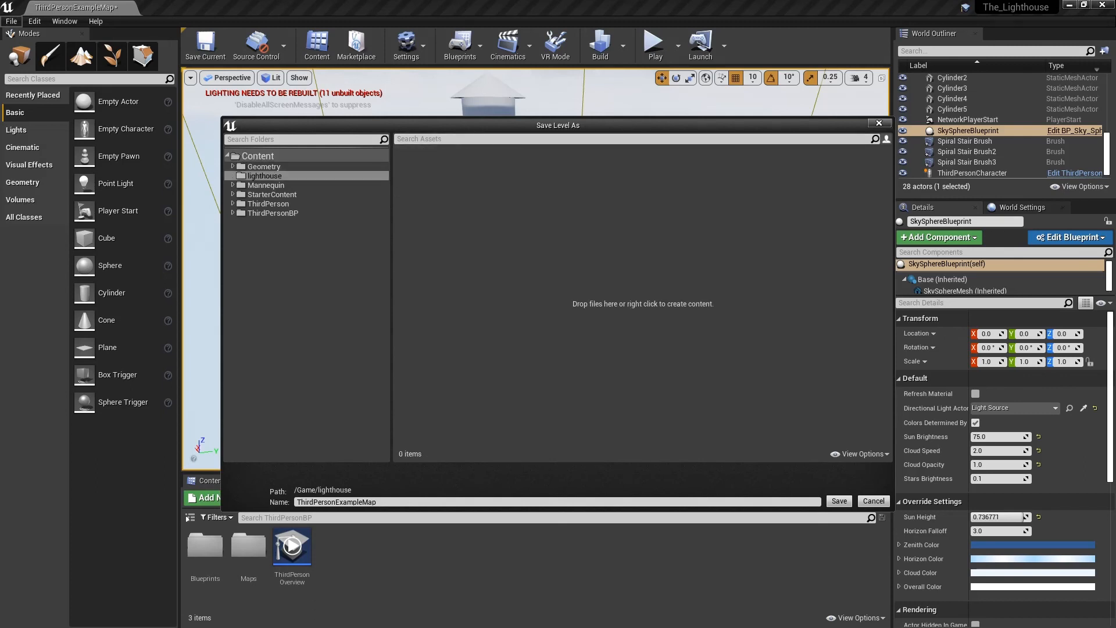
- Name the level lighthouse_1 and save it in the lighthouse folder
click(384, 502)
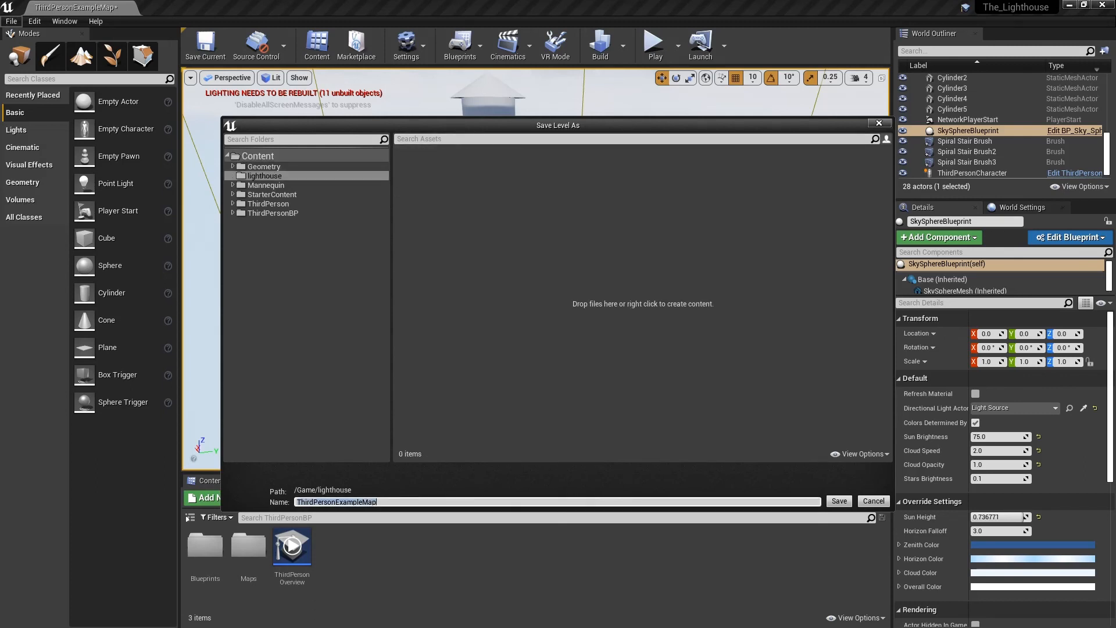
key(BackSpace)
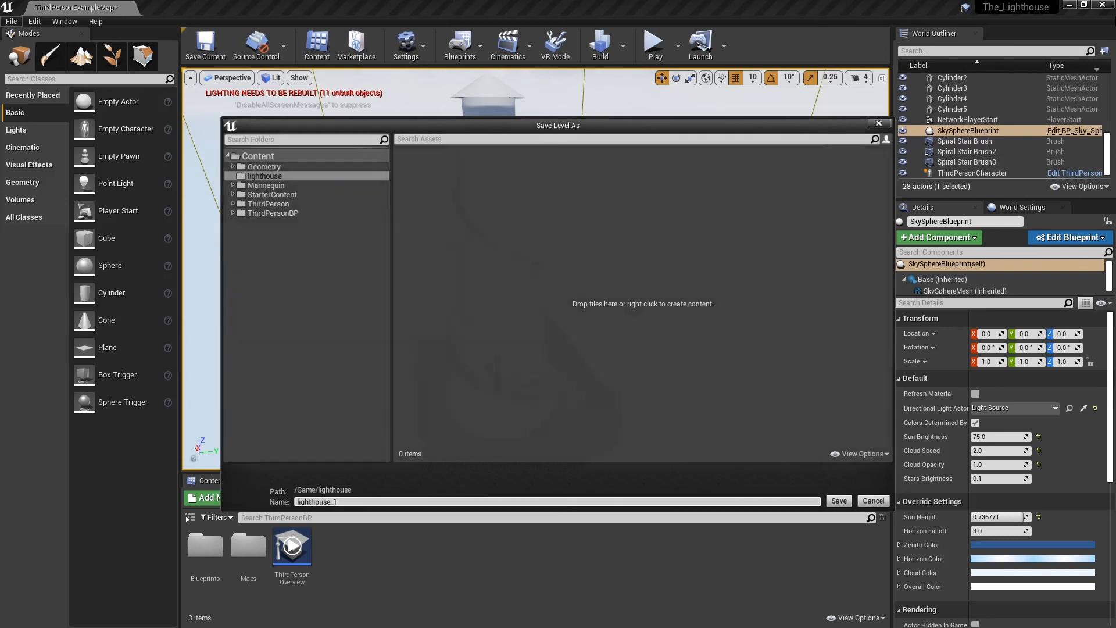
key(Return)
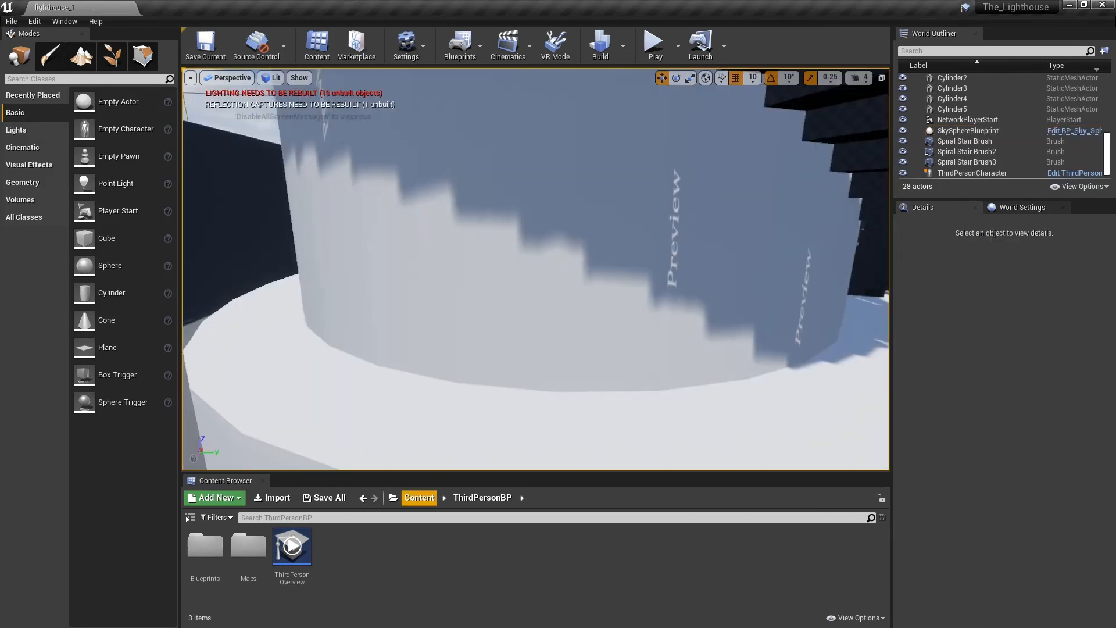
- Play the level and run the character up the straight stairs onto the lowest cylinder's ledge
key(s)
mouse_move(500, 279)
right_down()
mouse_move(587, 288)
mouse_move(546, 288)
mouse_move(465, 256)
mouse_move(465, 186)
mouse_move(470, 294)
mouse_move(506, 291)
right_up()
key(w)
key(d)
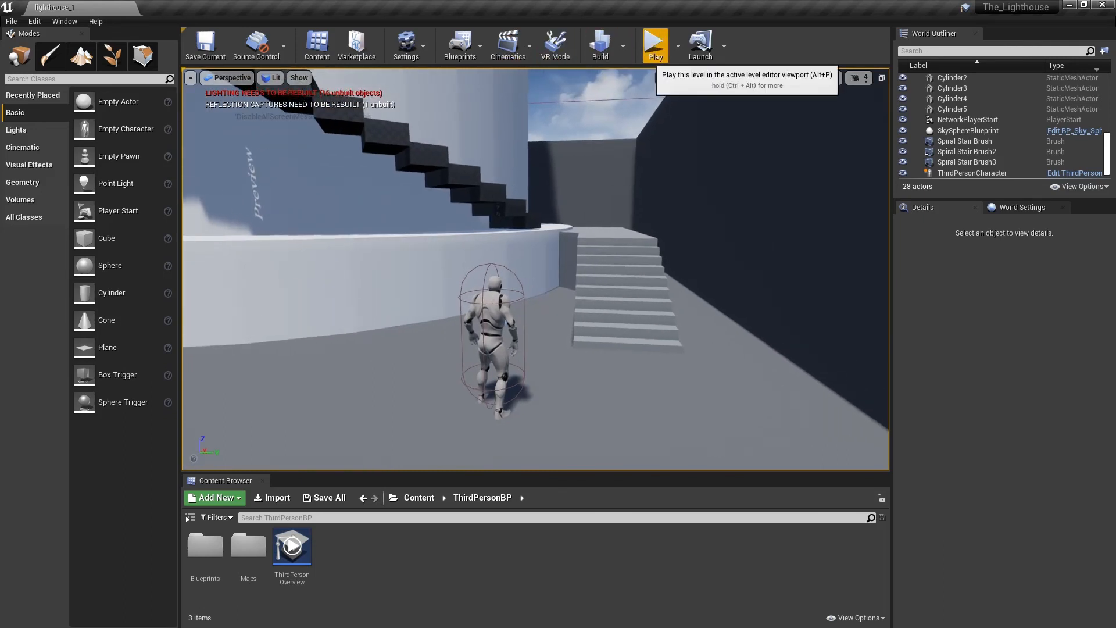
click(655, 44)
click(587, 232)
key(w)
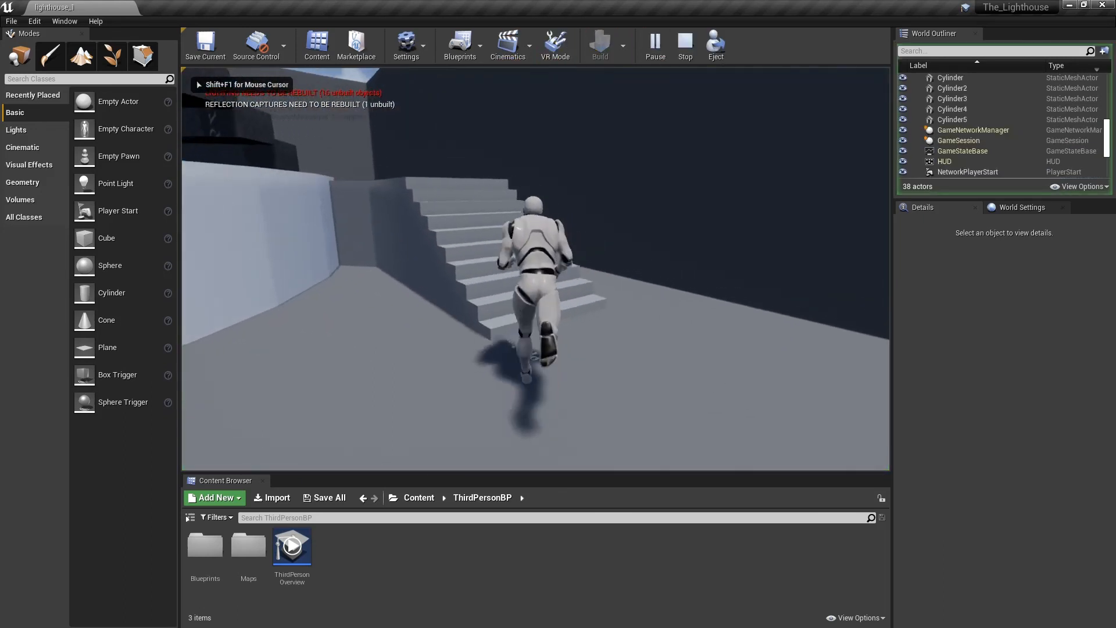
key(w)
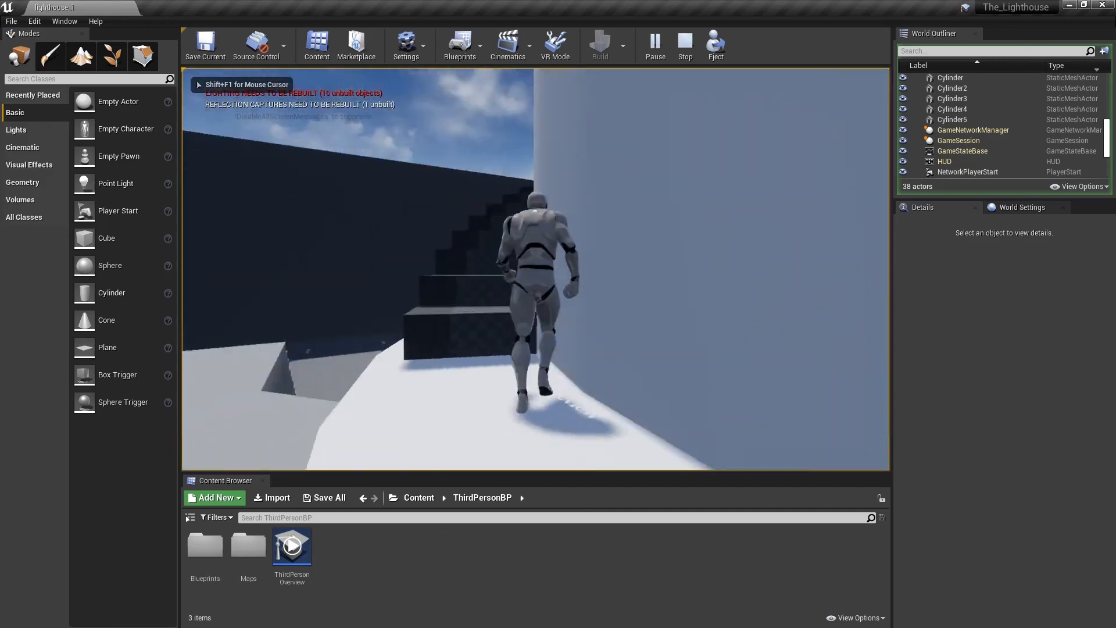
- Climb the first spiral staircase with the character to test whether its steps are walkable
key(space)
key(w)
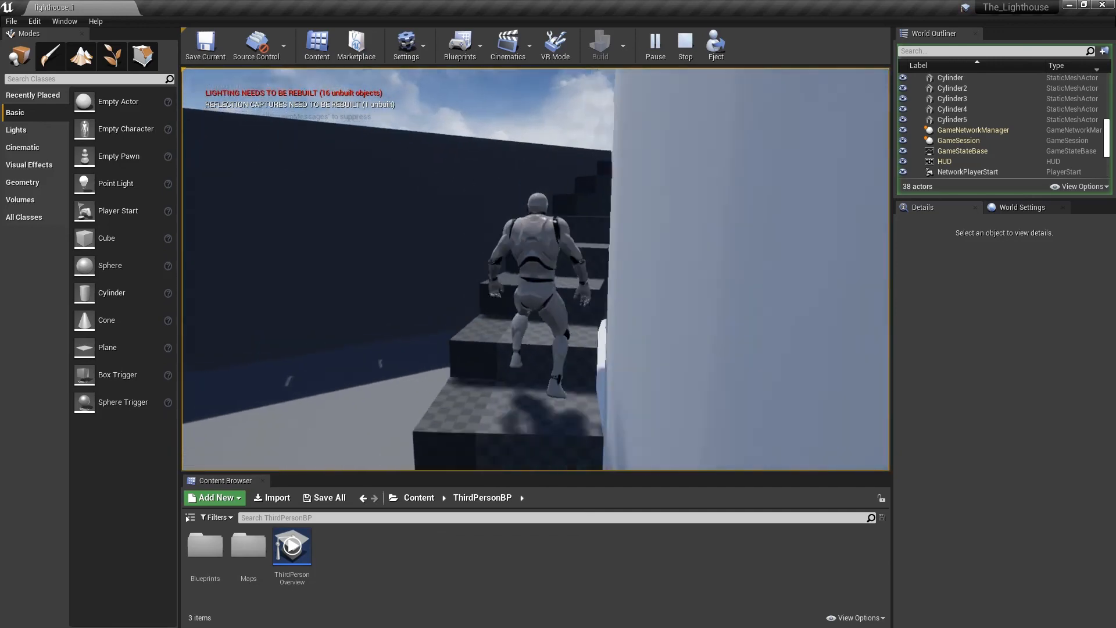
key(w)
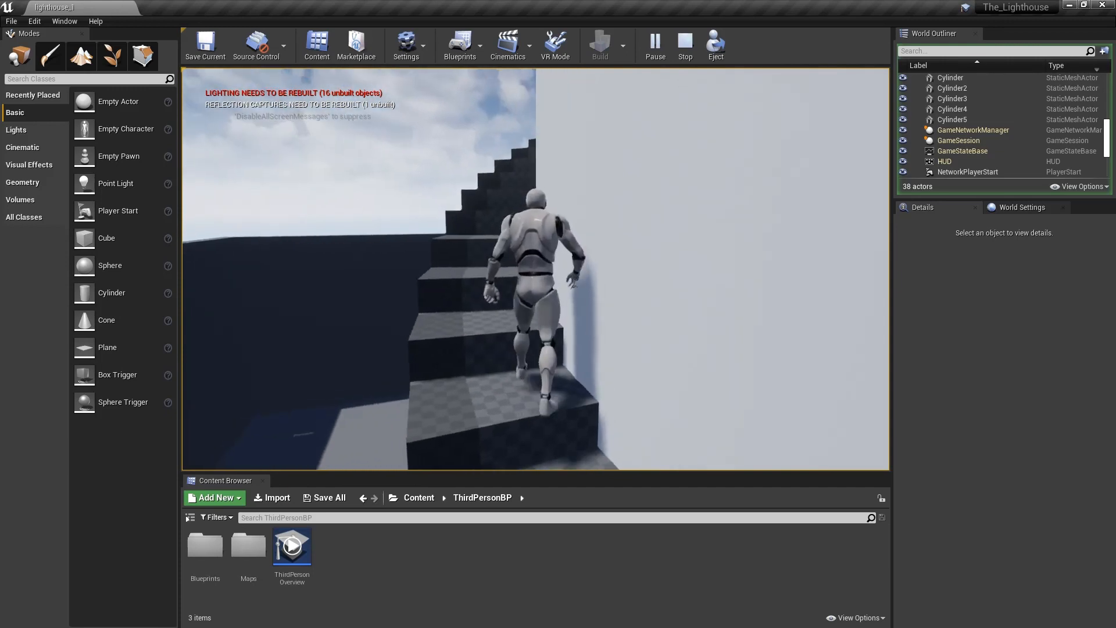
key(space)
key(w)
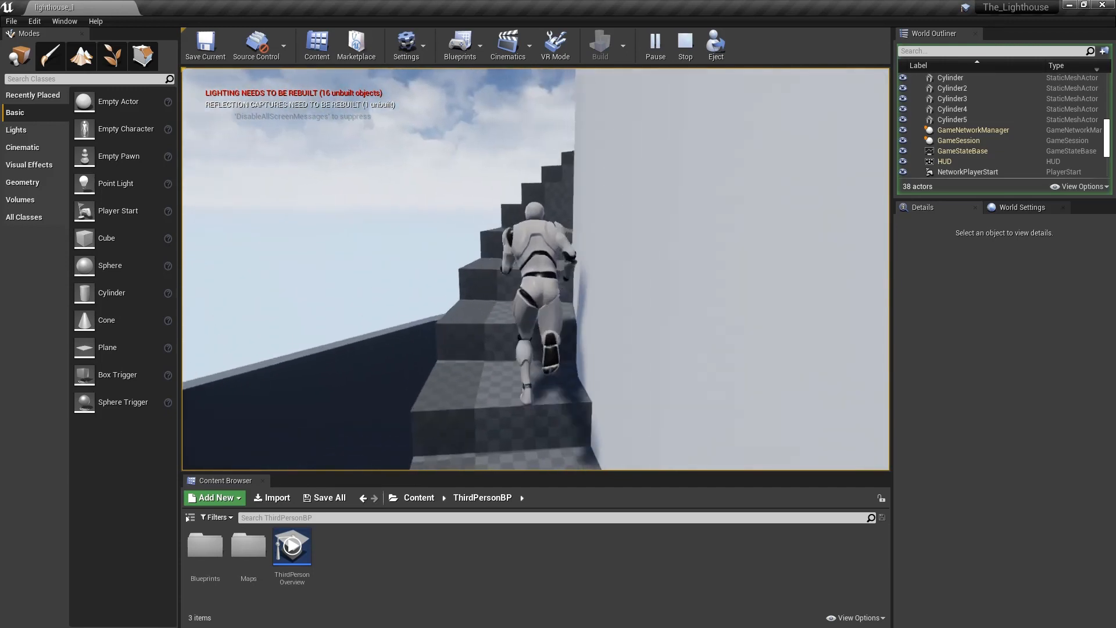
key(w)
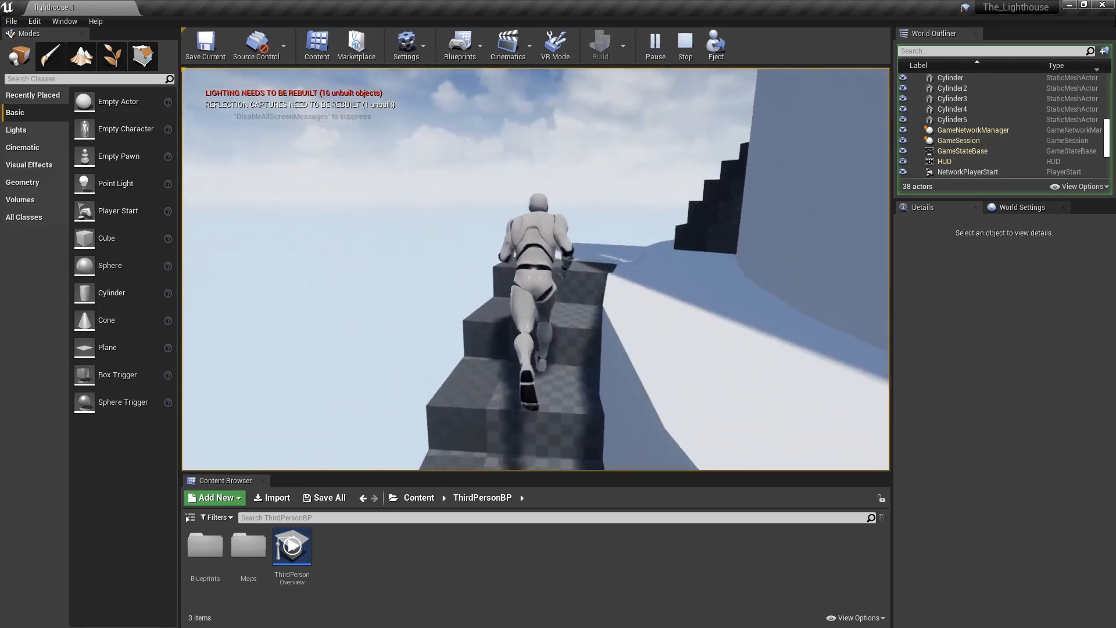
- Climb the second and third spiral staircases with the character up to the highest ledge
key(w)
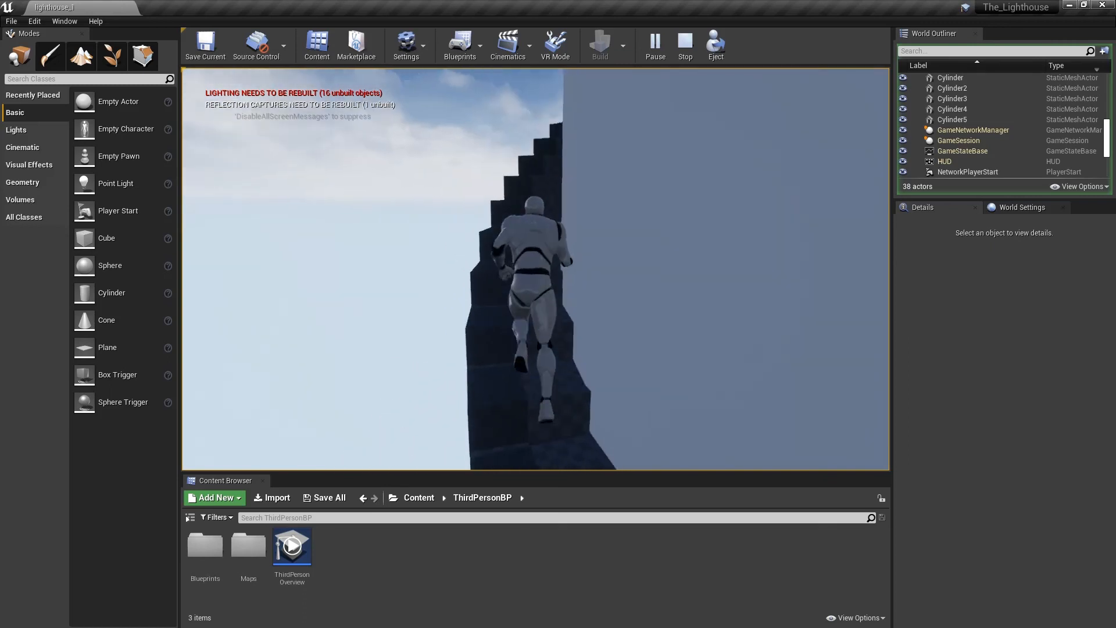
key(w)
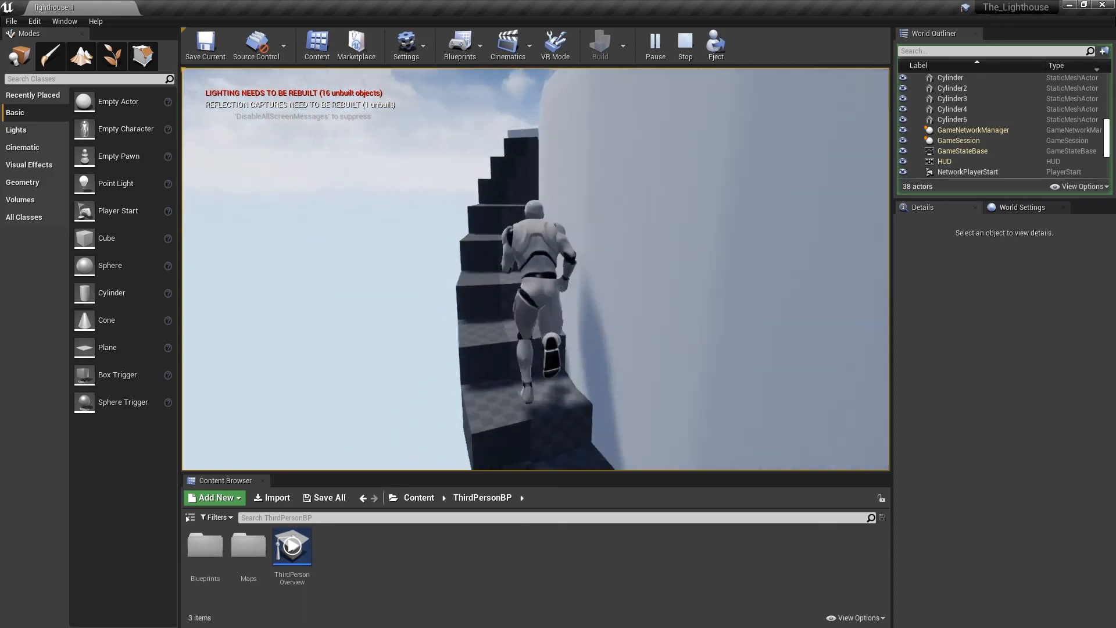
key(w)
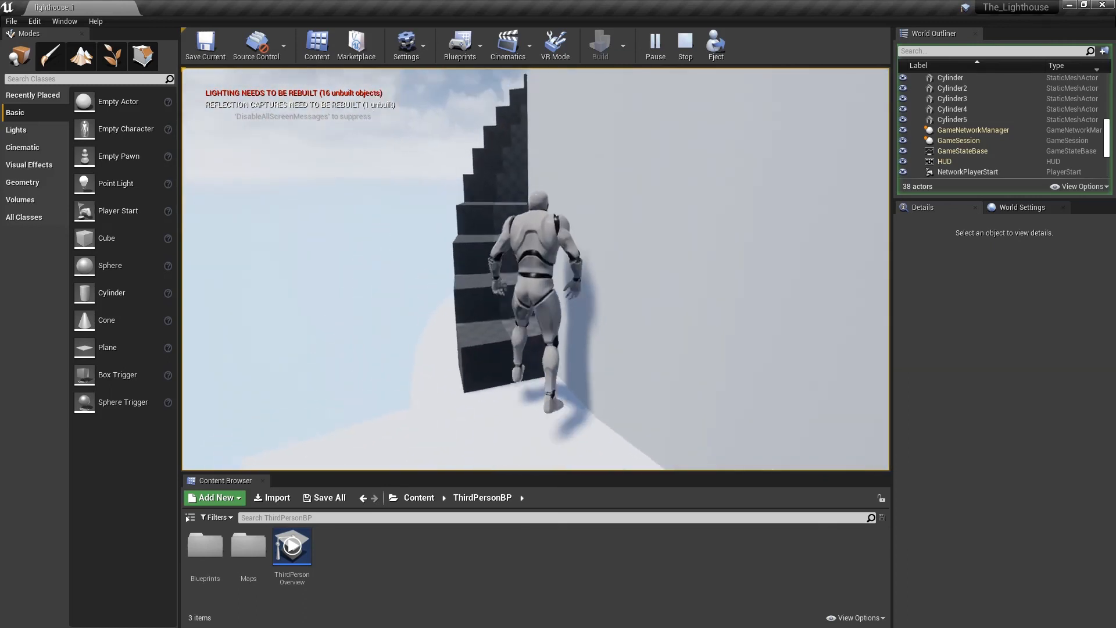
key(w)
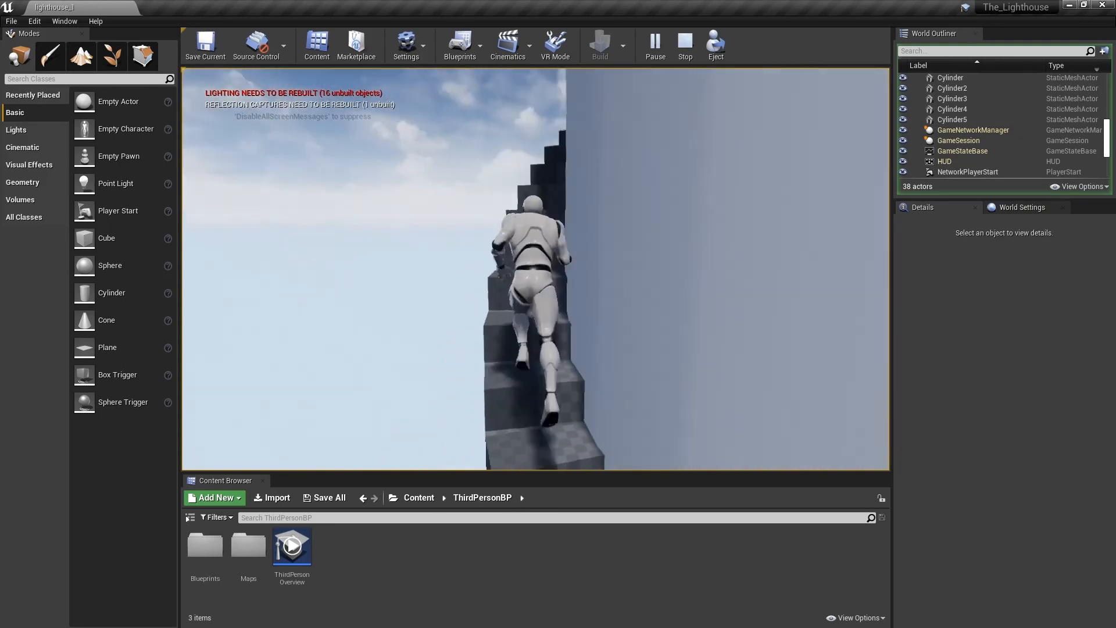
key(w)
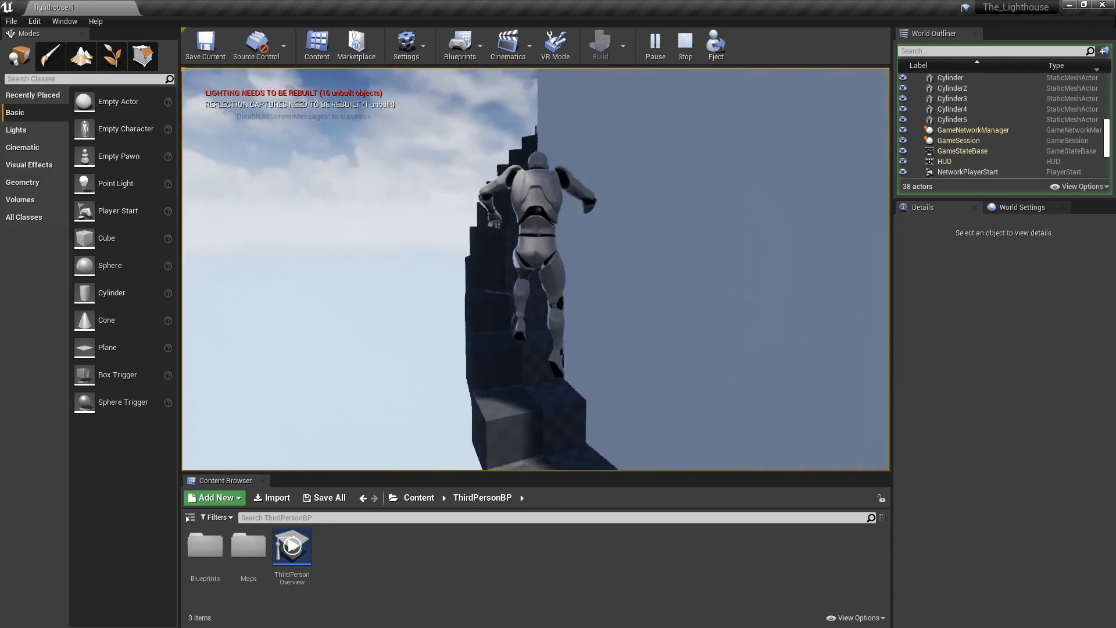
key(w)
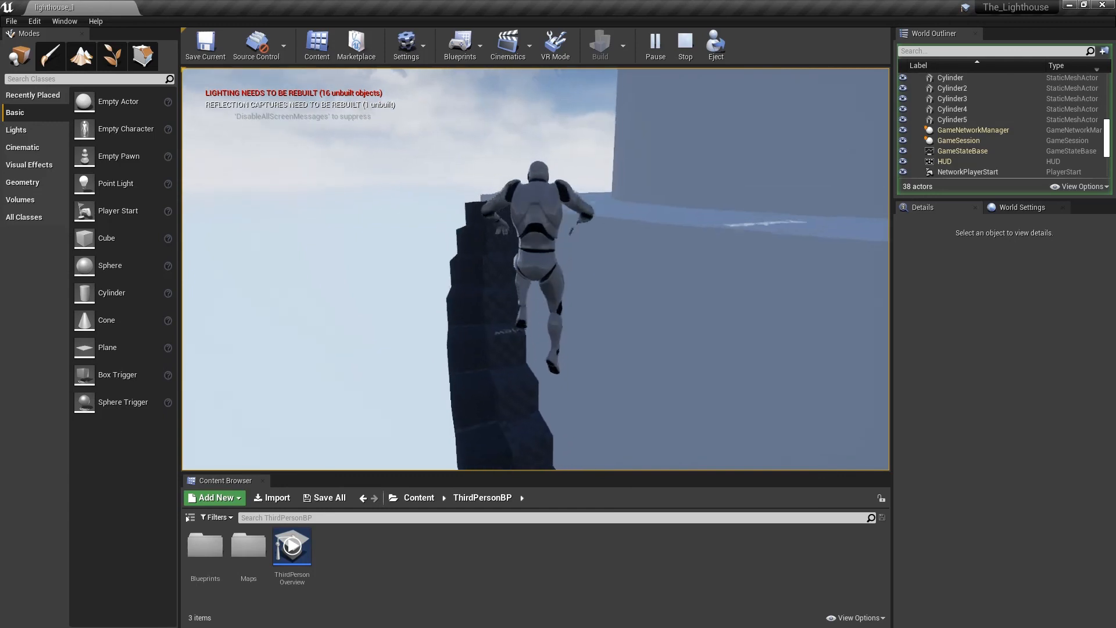
key(w)
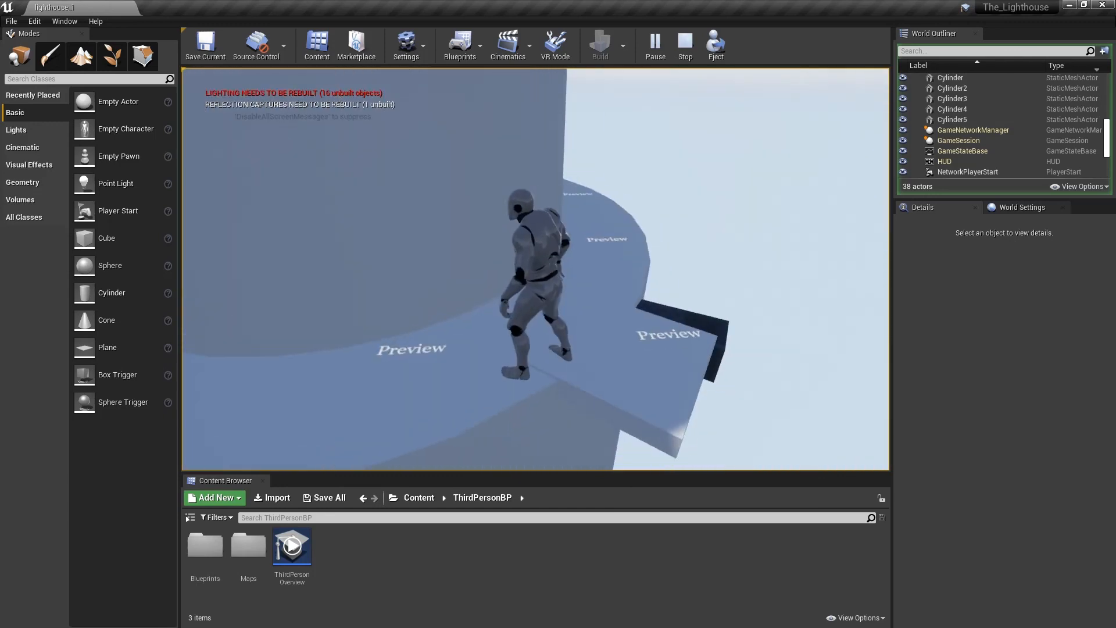
- Run the character around the ledge under the lighthouse's top and end the play test
key(w)
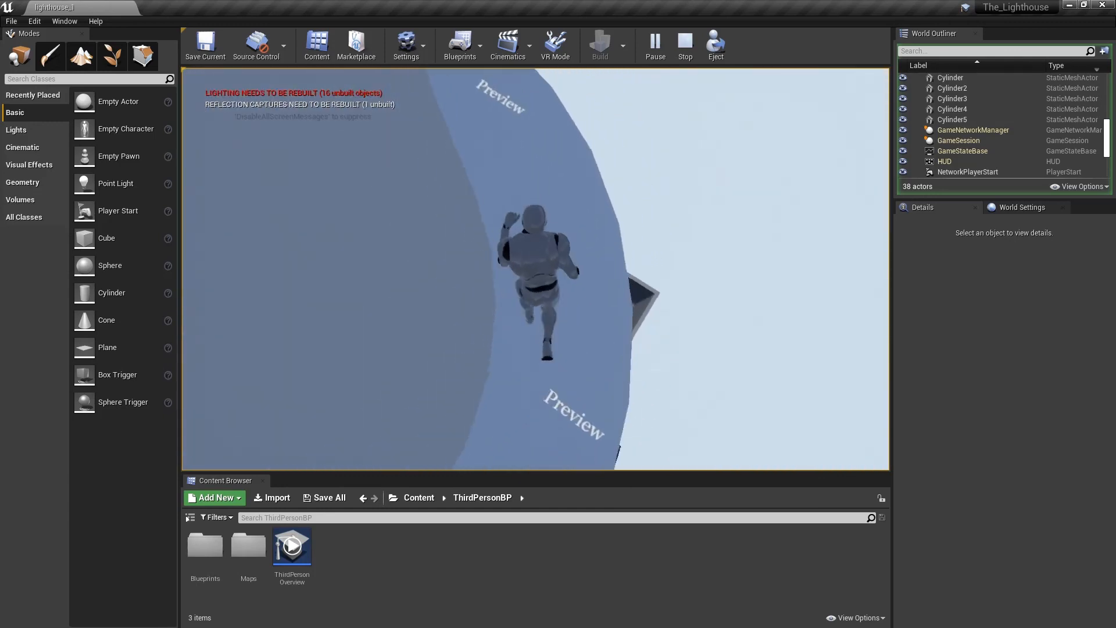
key(w)
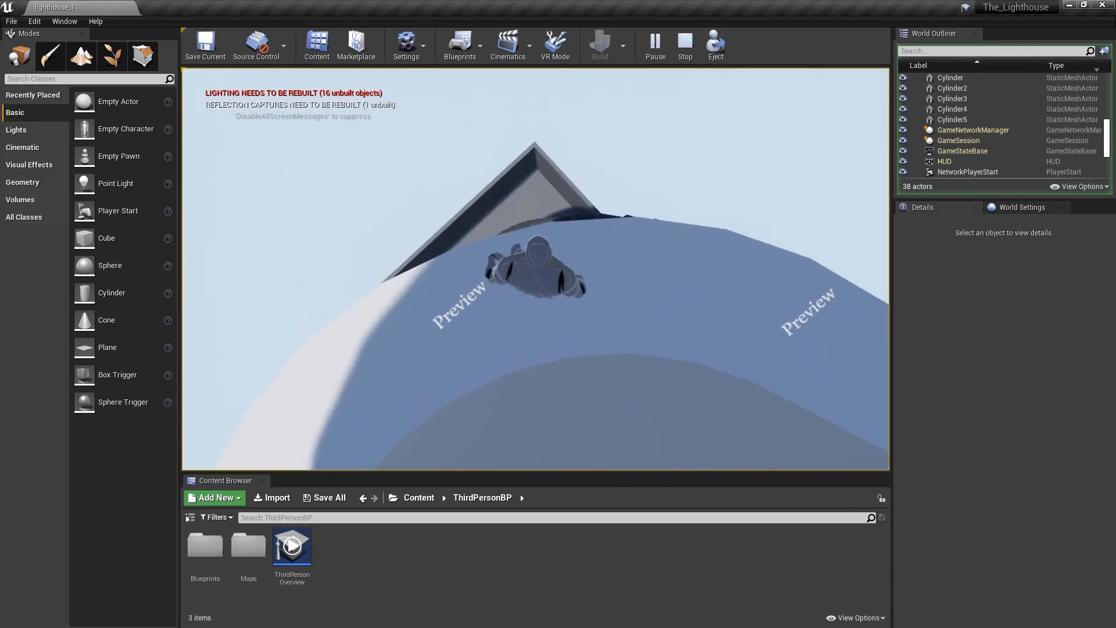
key(Escape)
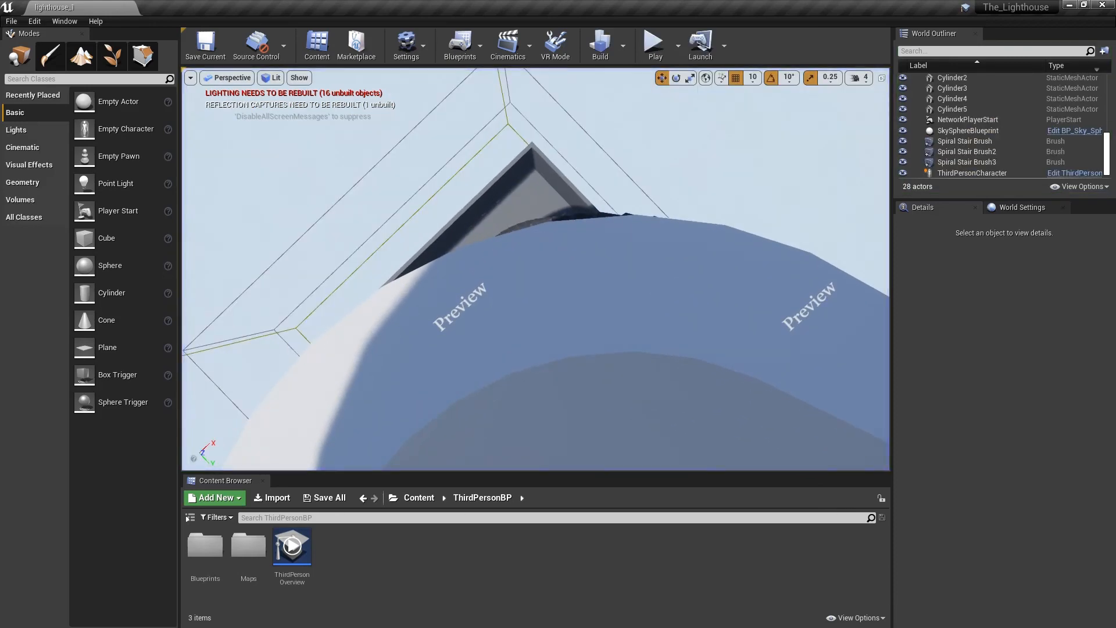
- Build the whole level, including its lighting and reflection captures, with the full lighthouse in view
right_drag(535, 269, 535, 186)
key(s)
key(s)
key(s)
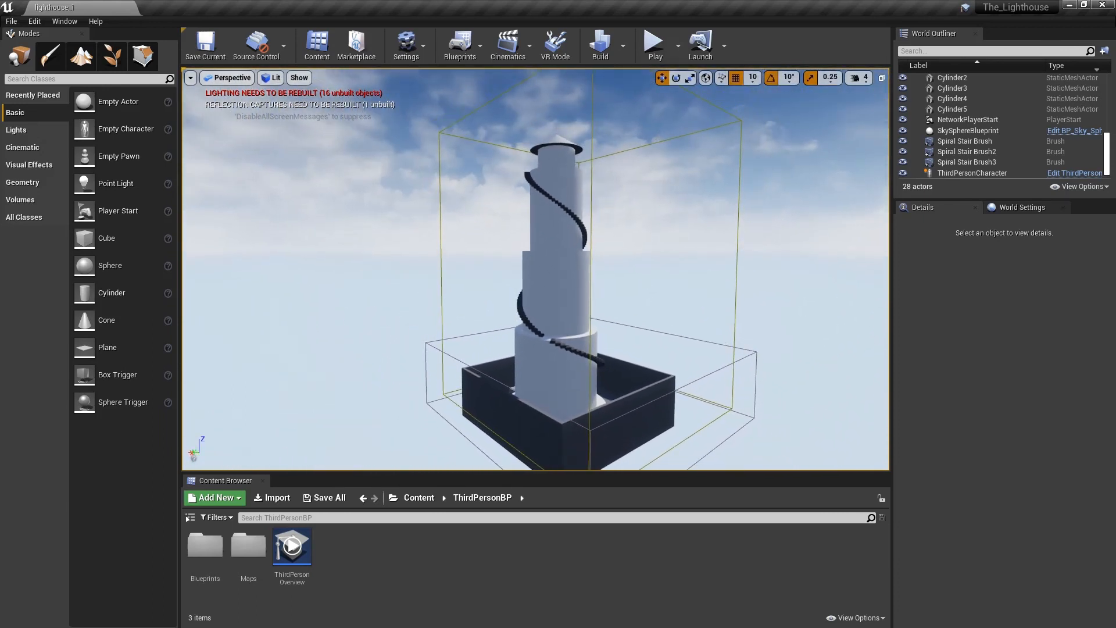
click(601, 46)
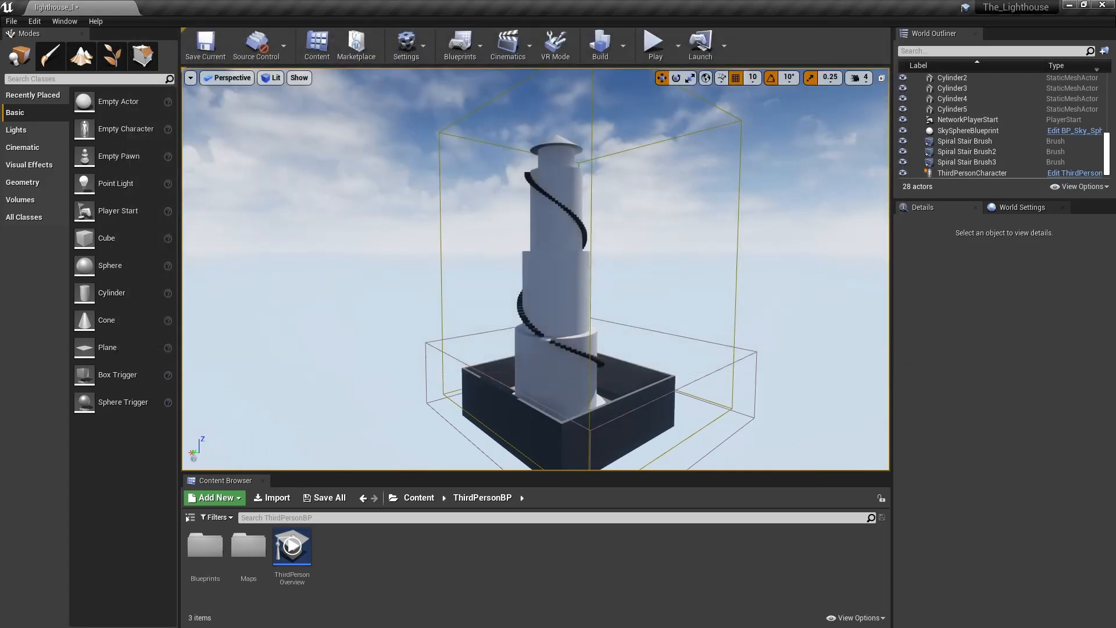
right_drag(535, 267, 797, 322)
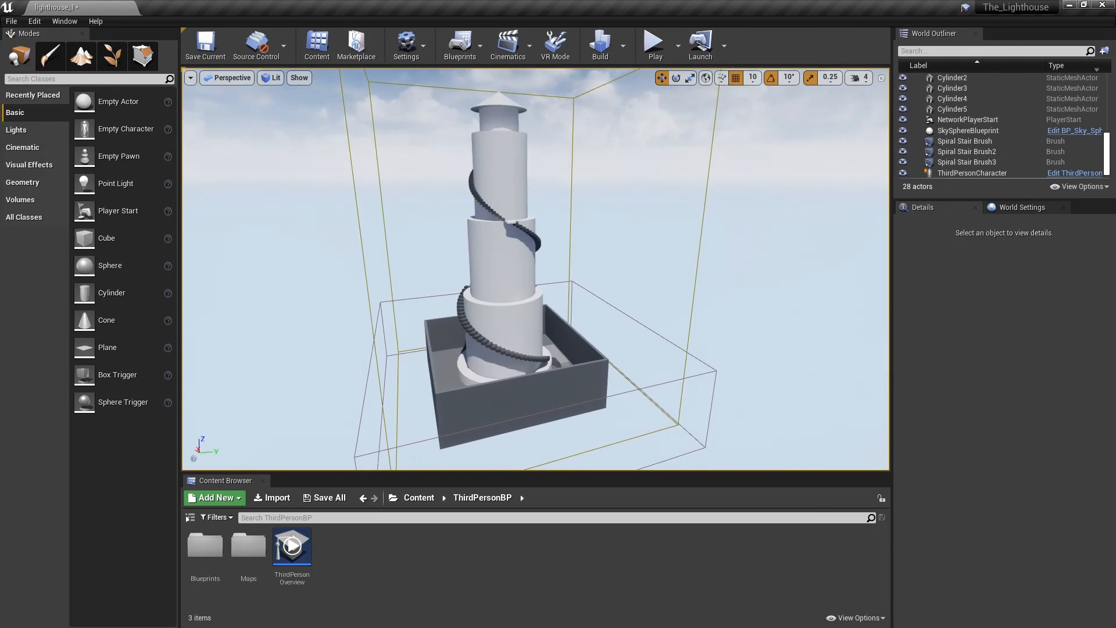
click(809, 348)
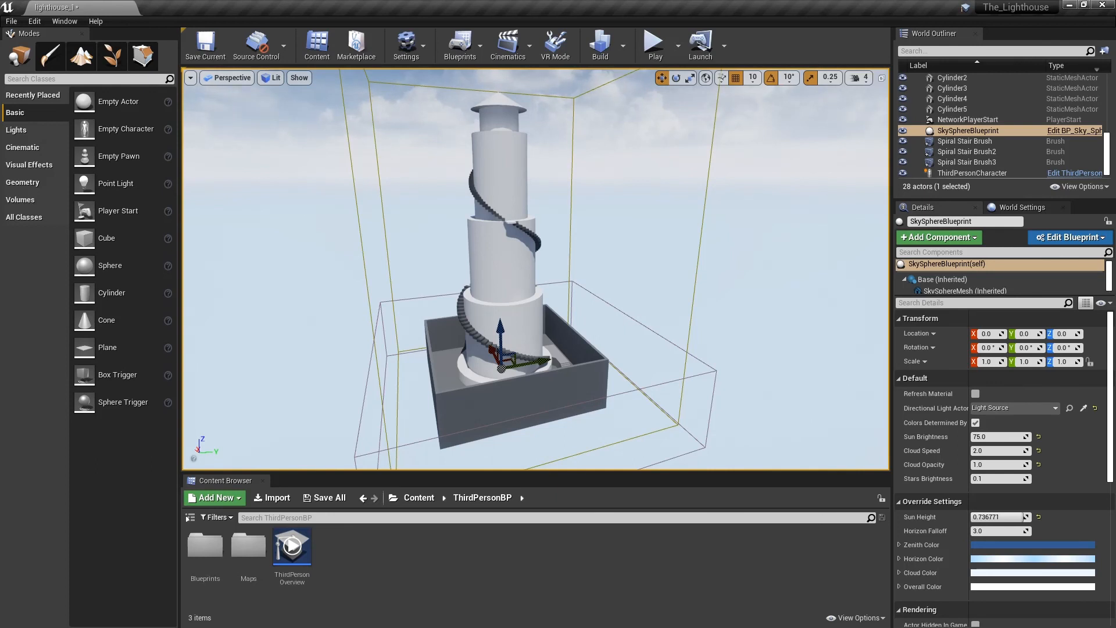
right_drag(810, 347, 799, 342)
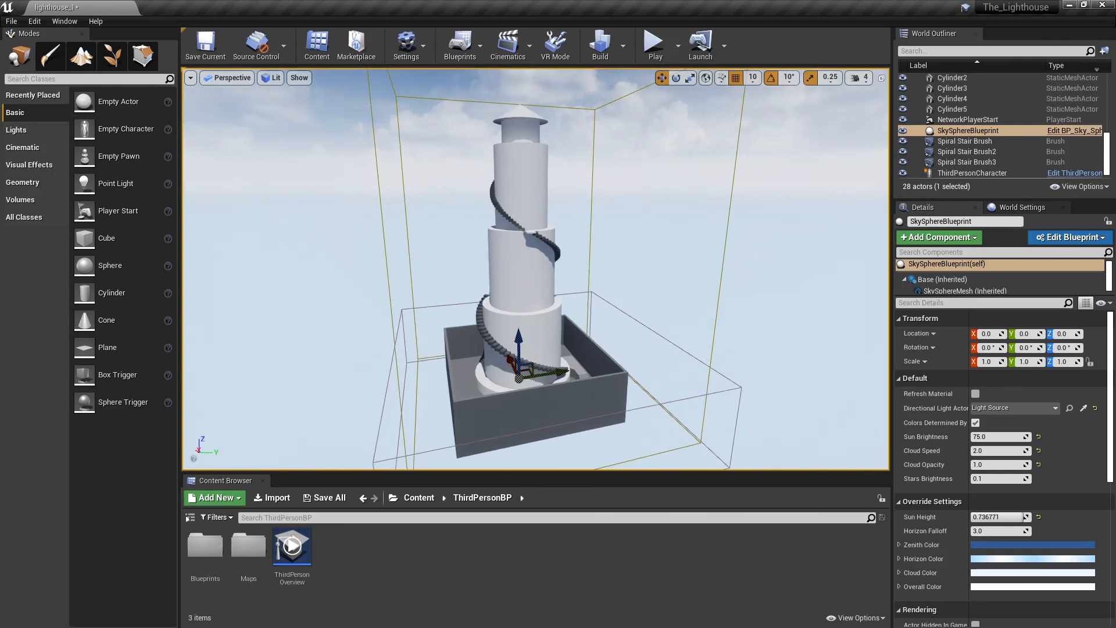